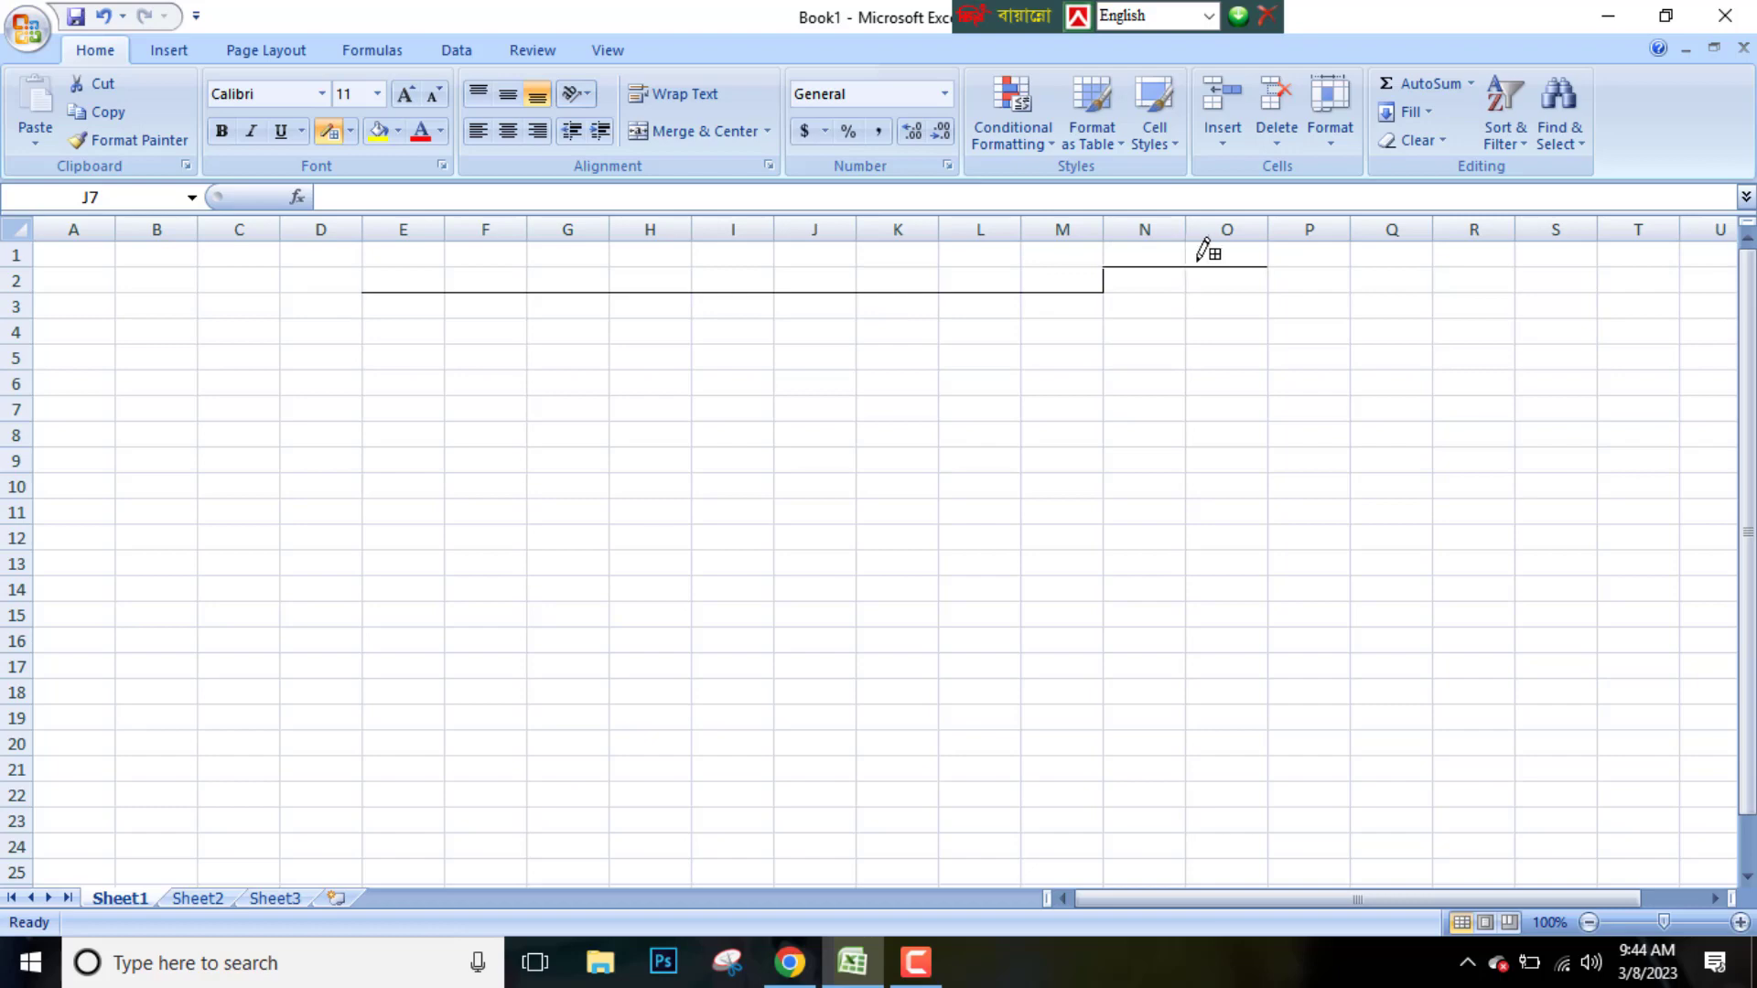
Draw horizontal border lines across rows 3 to 5 between columns E and O to frame the header sections
mouse_move(376, 298)
left_mouse_down()
mouse_move(546, 283)
mouse_move(381, 298)
mouse_move(1245, 302)
left_mouse_up()
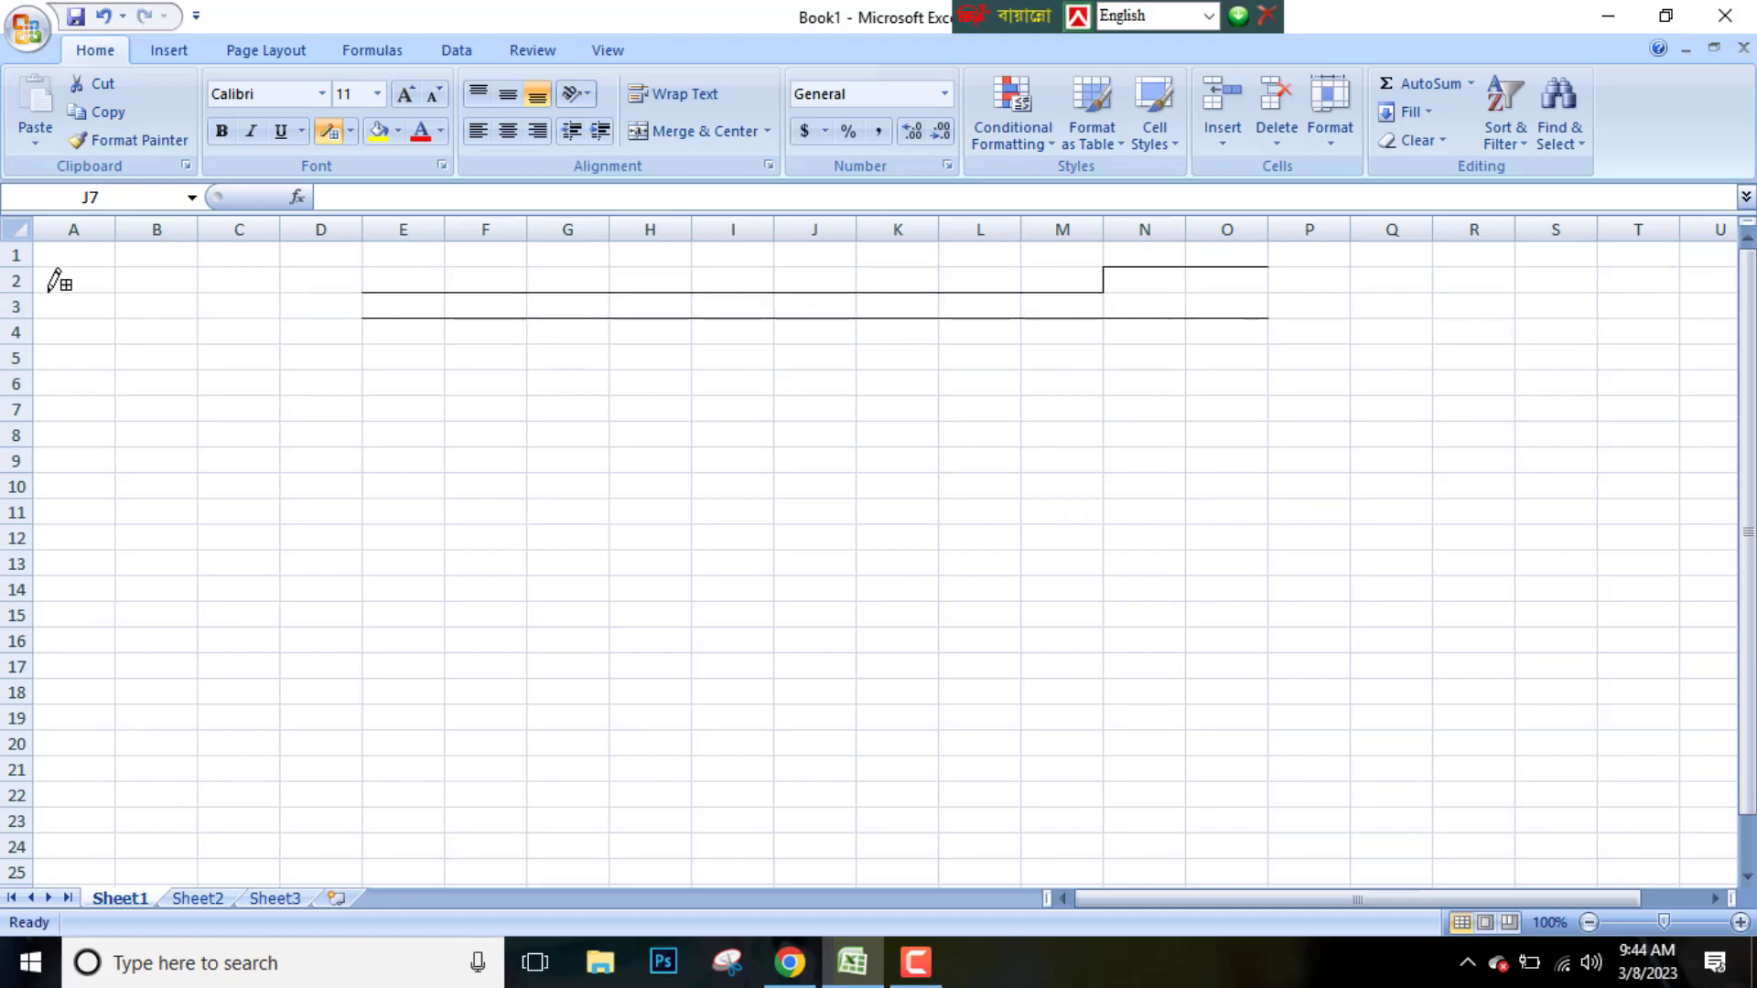
mouse_move(376, 369)
left_mouse_down()
mouse_move(447, 345)
mouse_move(812, 337)
left_mouse_up()
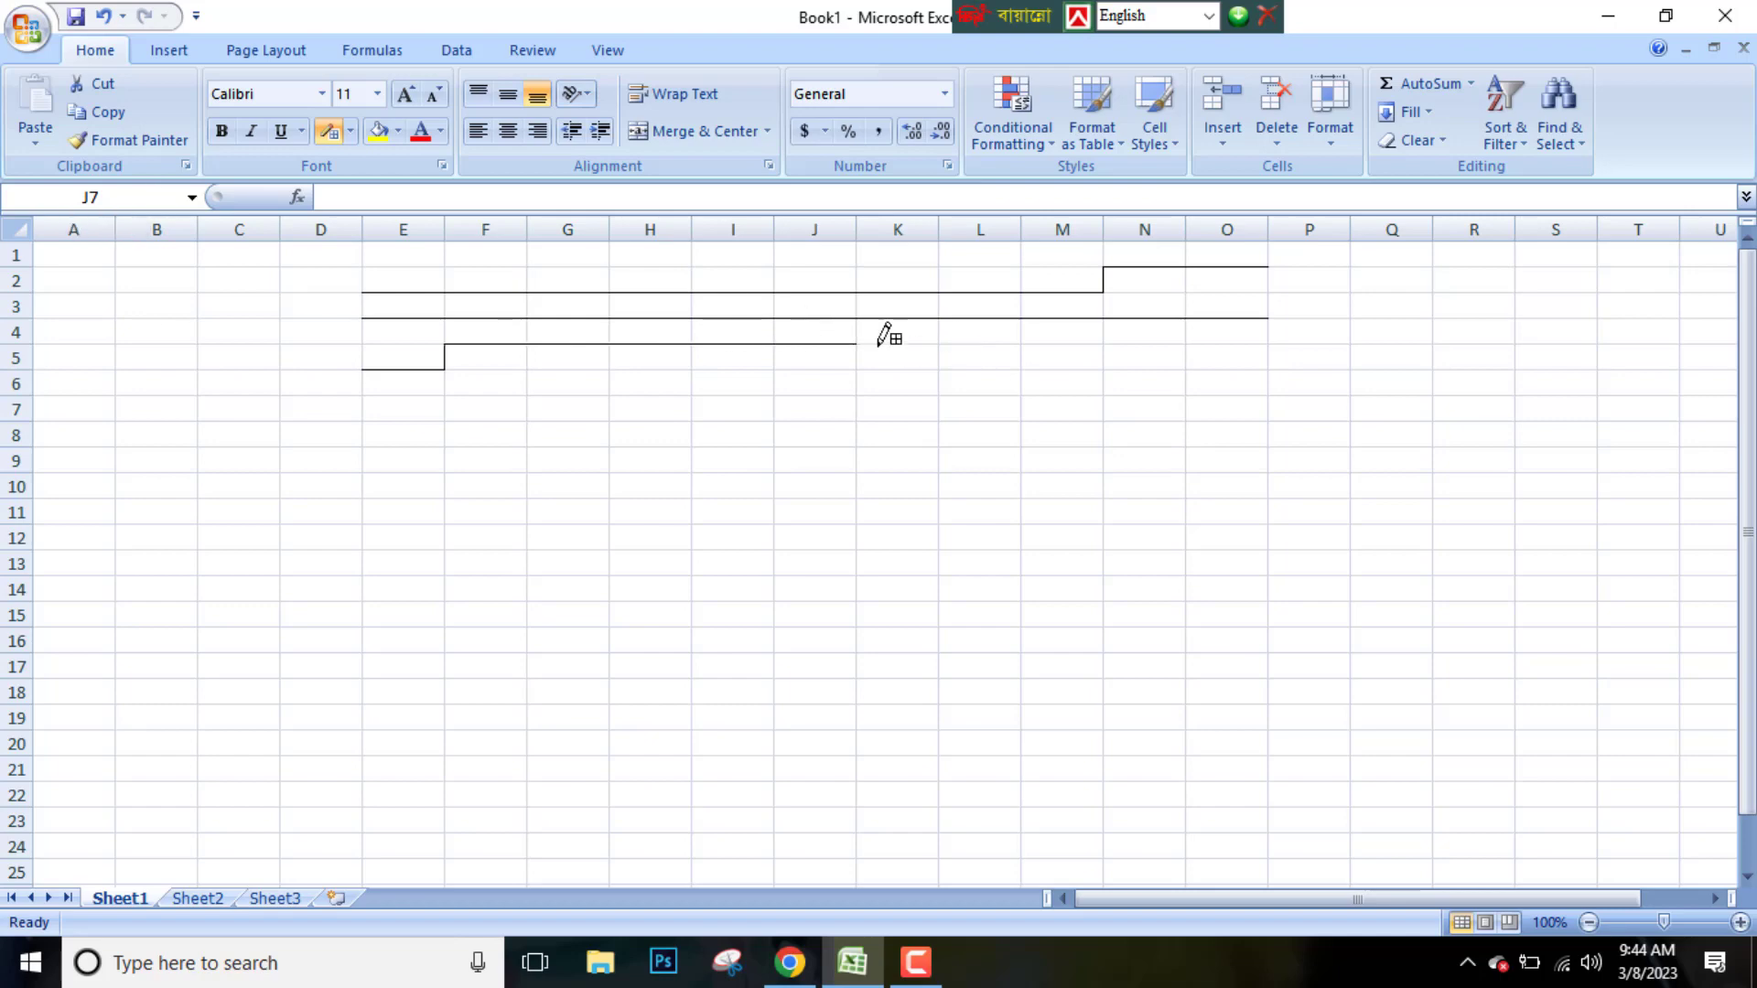
mouse_move(943, 370)
left_mouse_down()
mouse_move(1034, 371)
mouse_move(1035, 344)
mouse_move(1265, 345)
left_mouse_up()
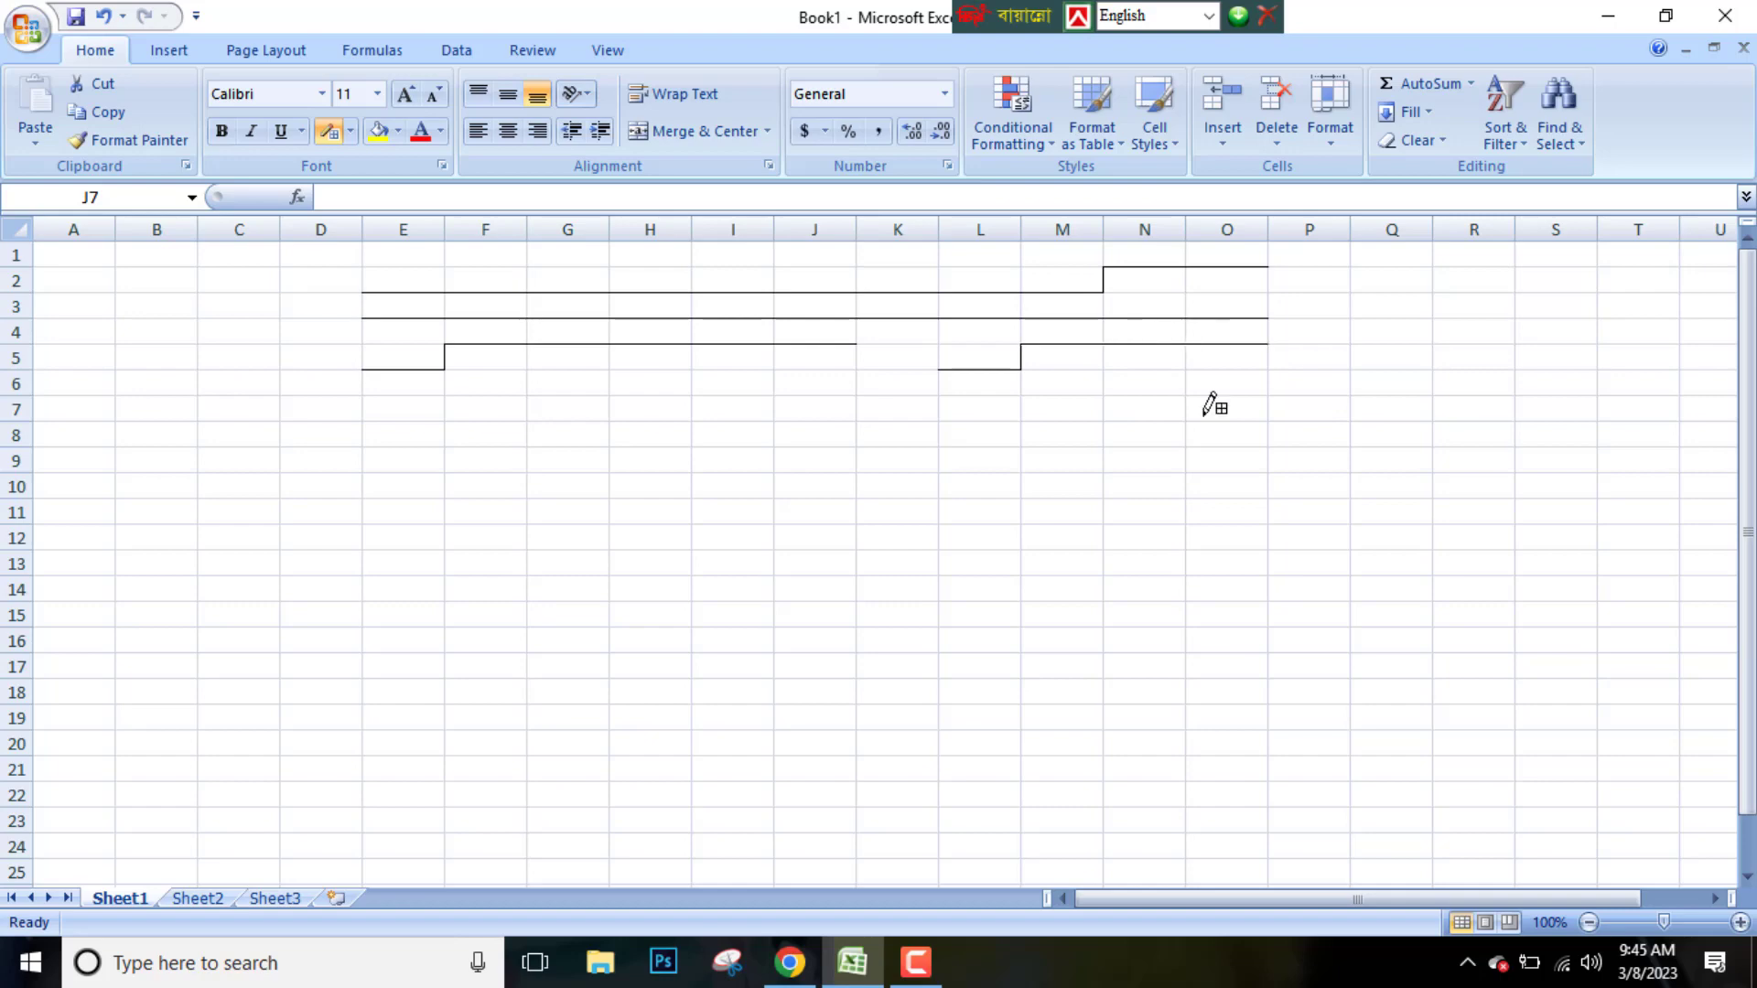
Reduce the height of rows 2 and 3 and leave border drawing mode
left_click_drag(31, 292, 11, 329)
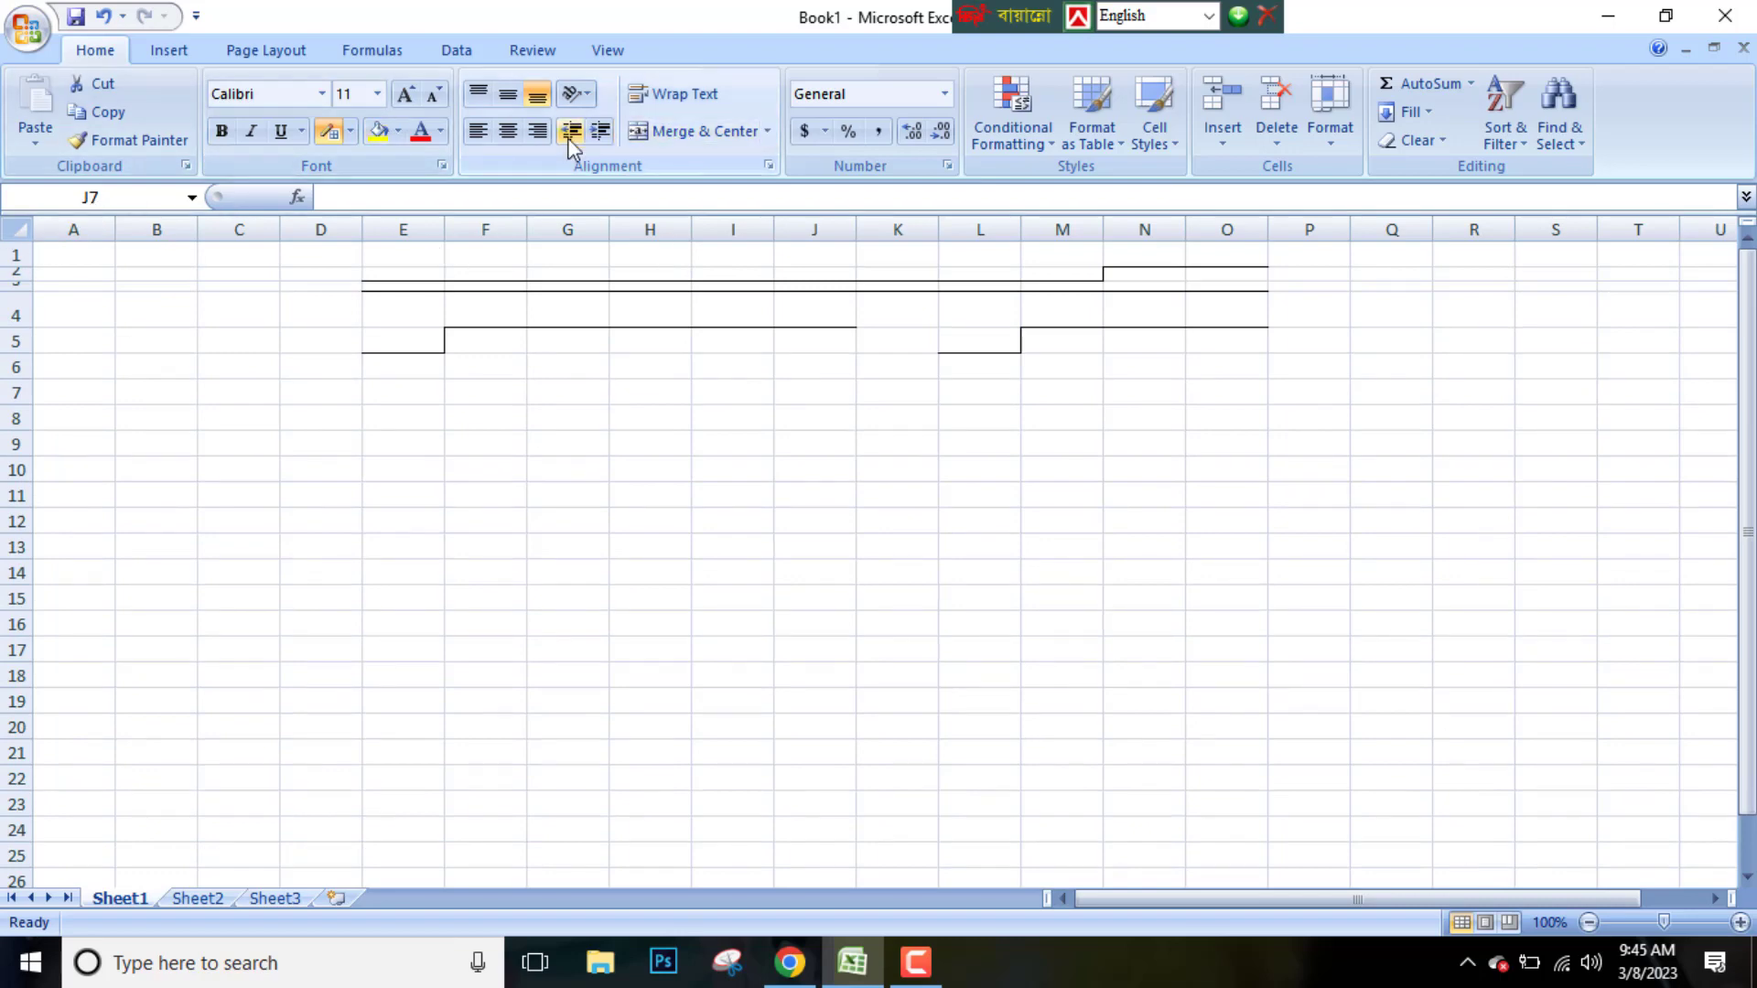
left_click(351, 137)
left_click(402, 593)
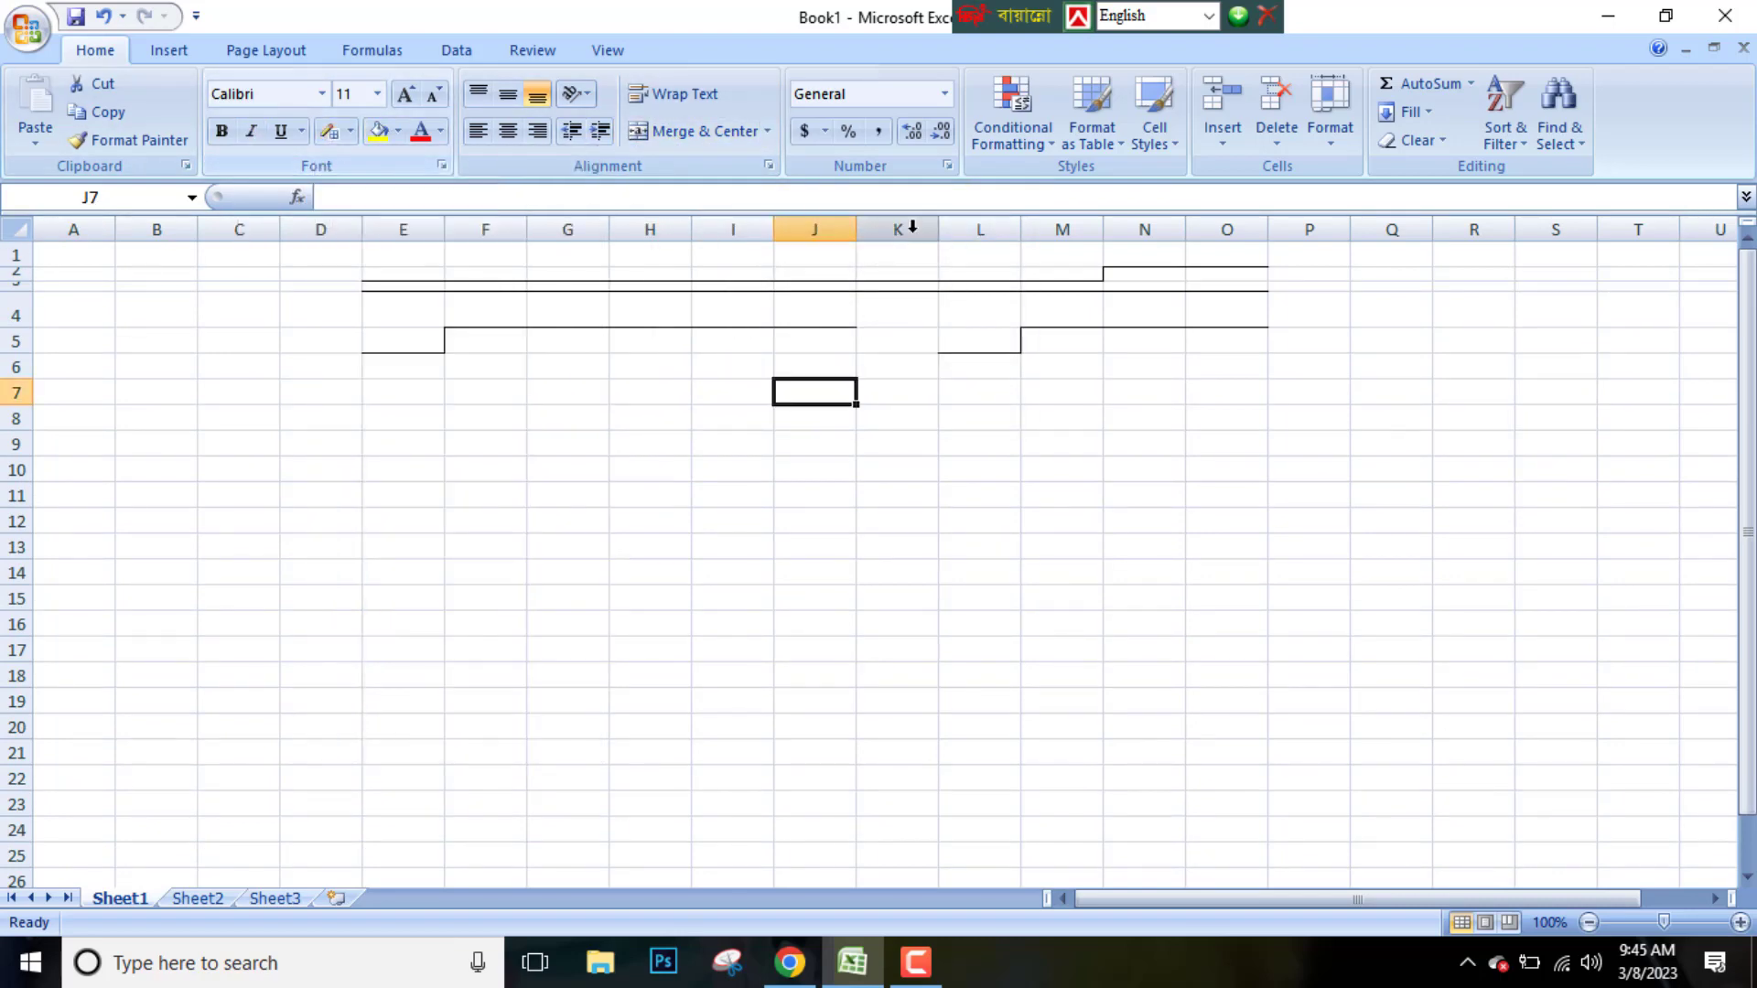
Merge cells N2:O2 with centering and enter the title Invoice
left_click_drag(1150, 275, 1223, 287)
left_click(682, 132)
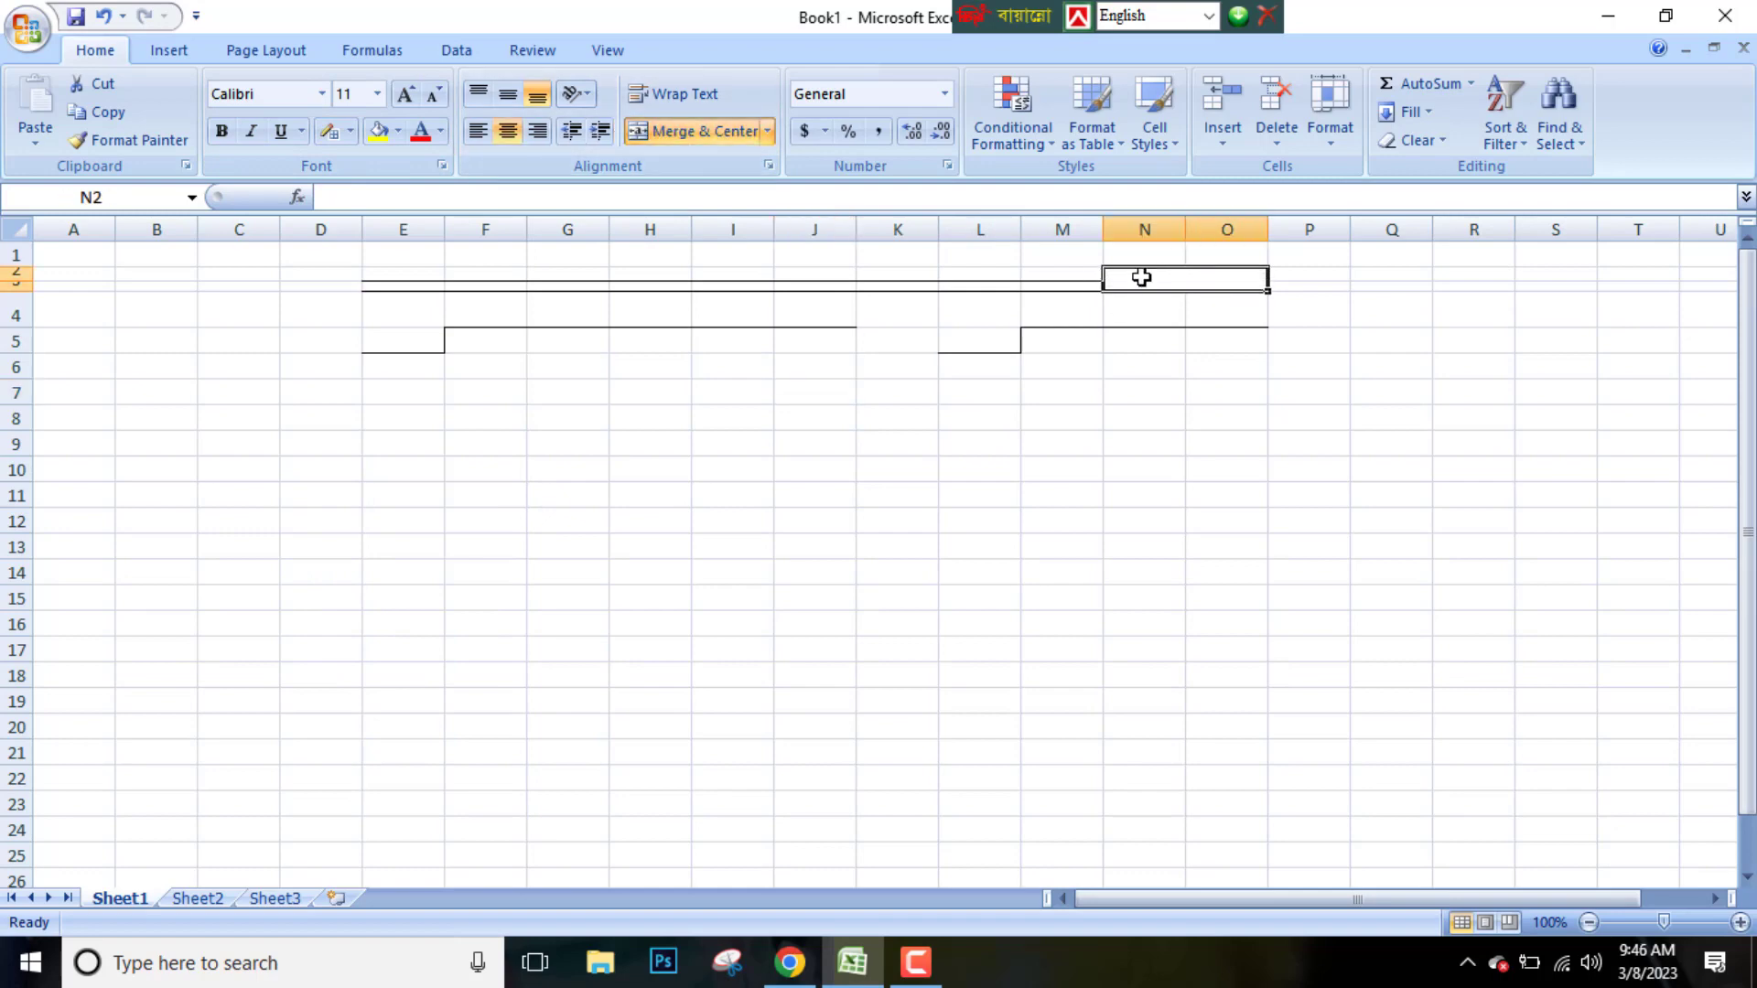
type("Invoice")
Enter Customer in cell E5 and widen column E to fit it
left_click(376, 341)
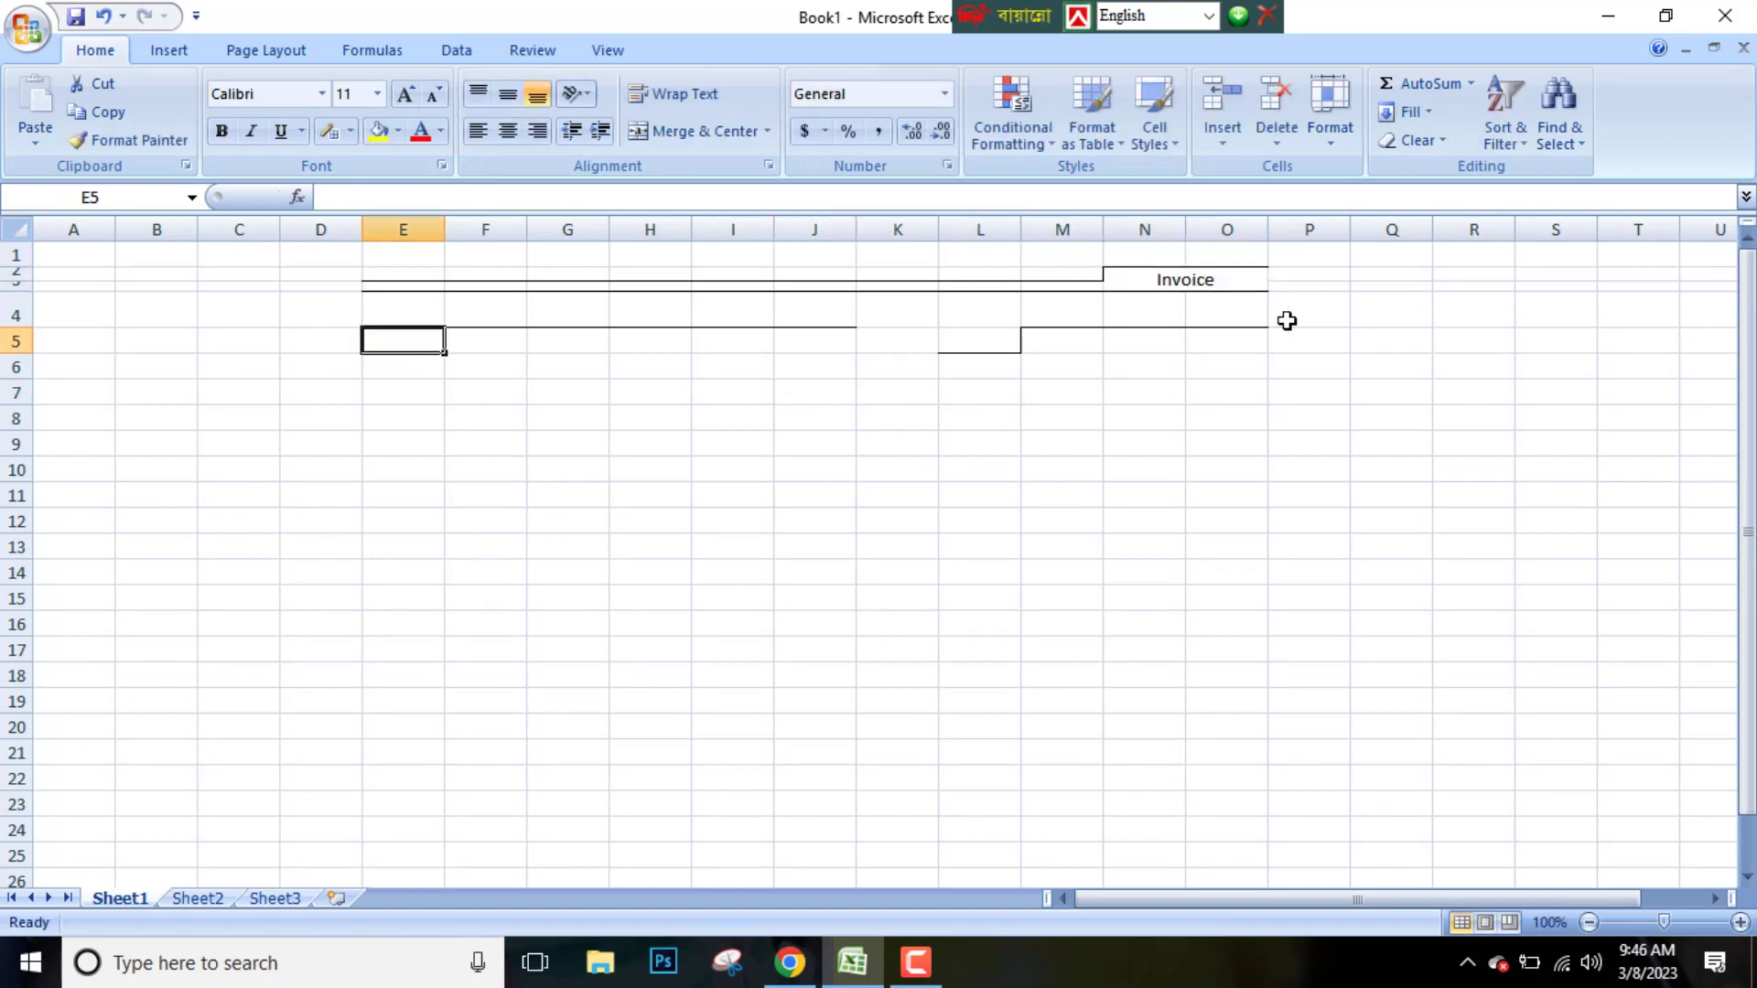
double_click(426, 341)
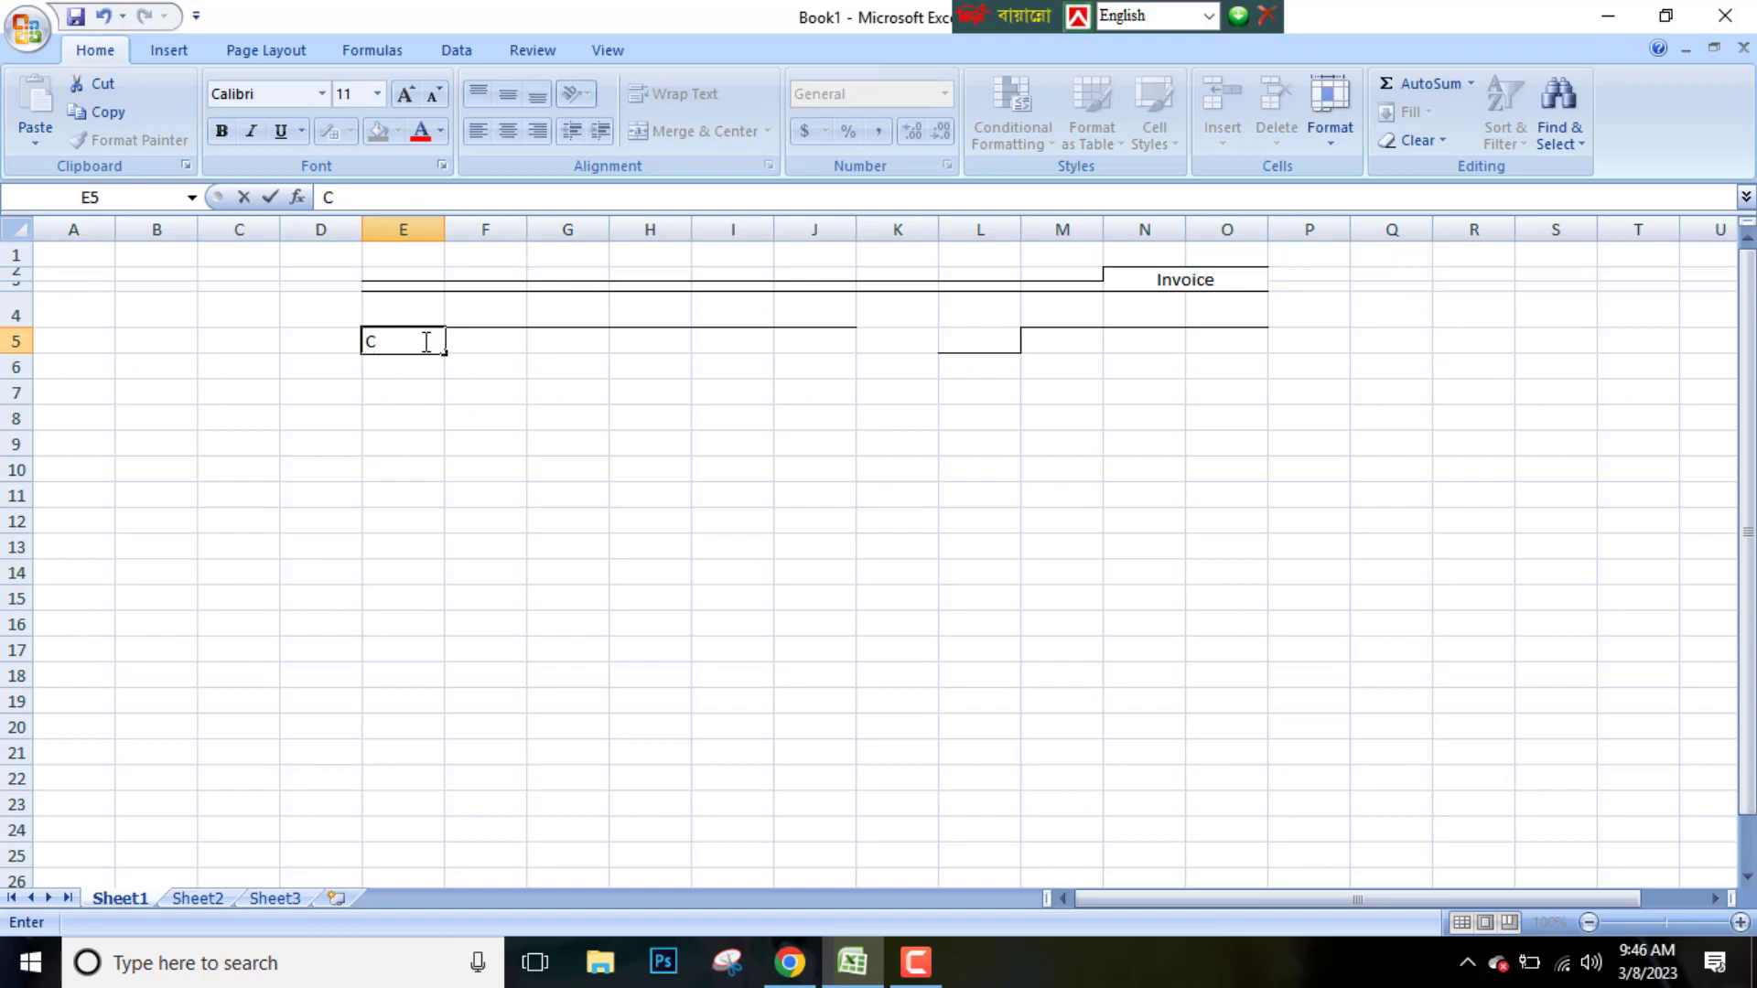
left_click(517, 342)
left_click(646, 393)
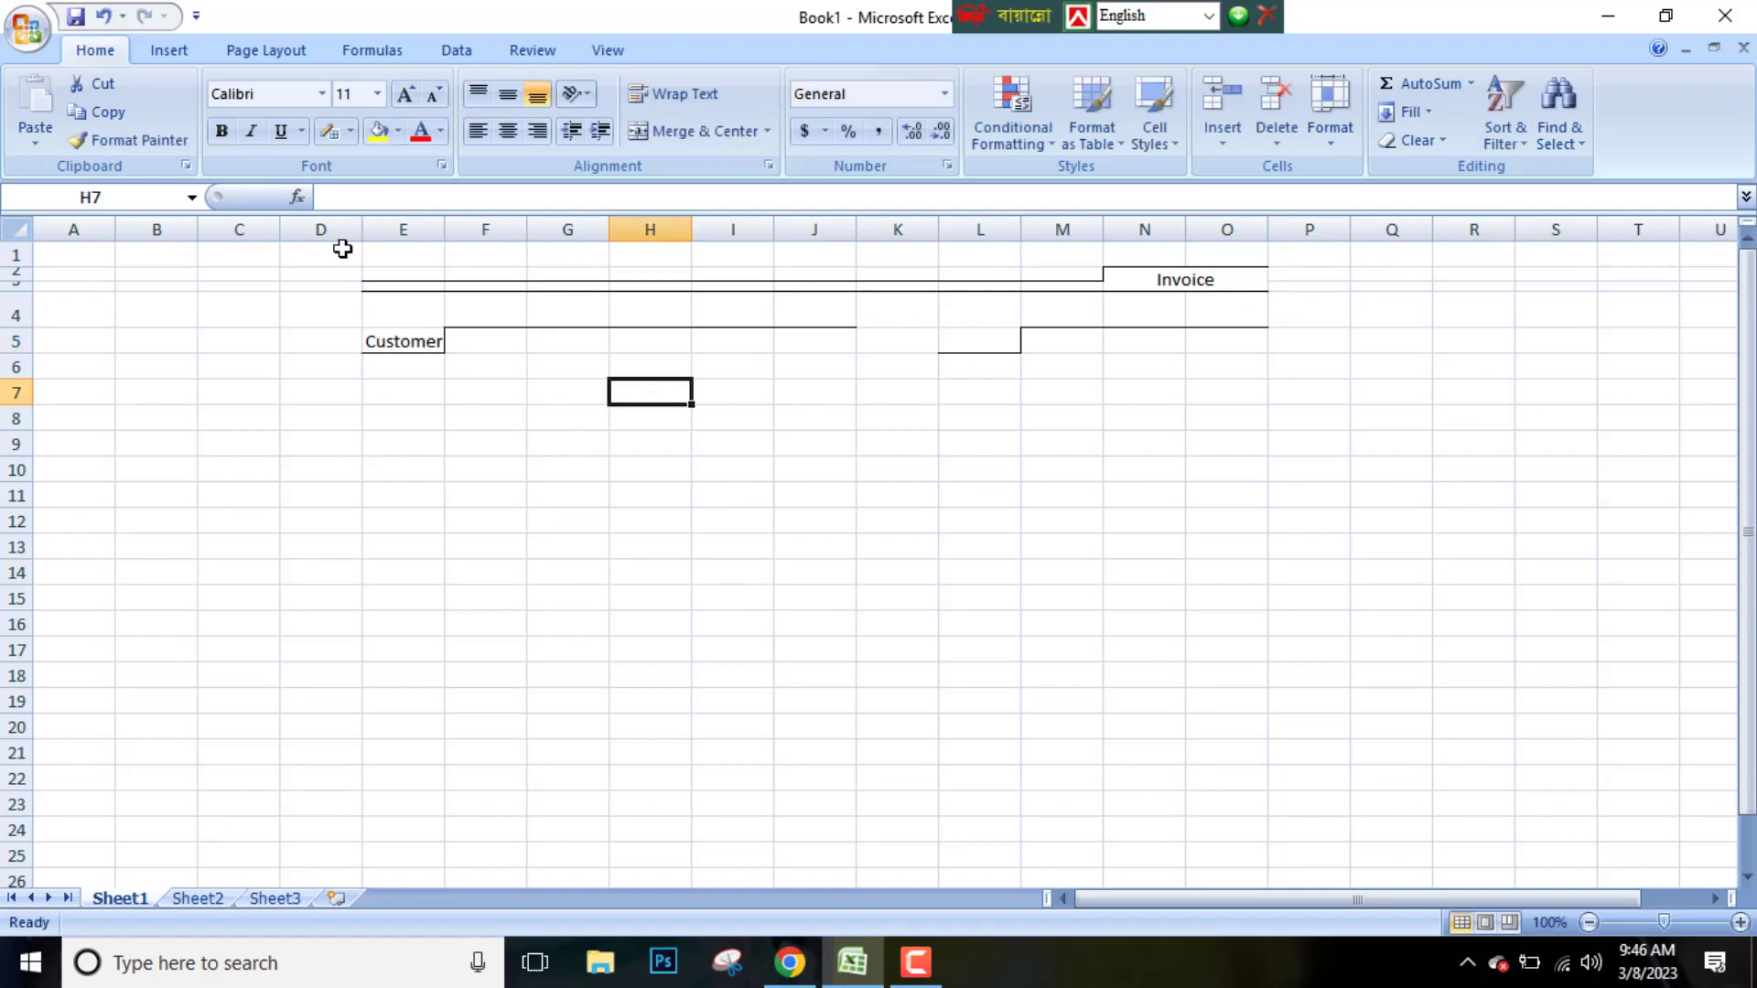
left_click_drag(362, 230, 458, 247)
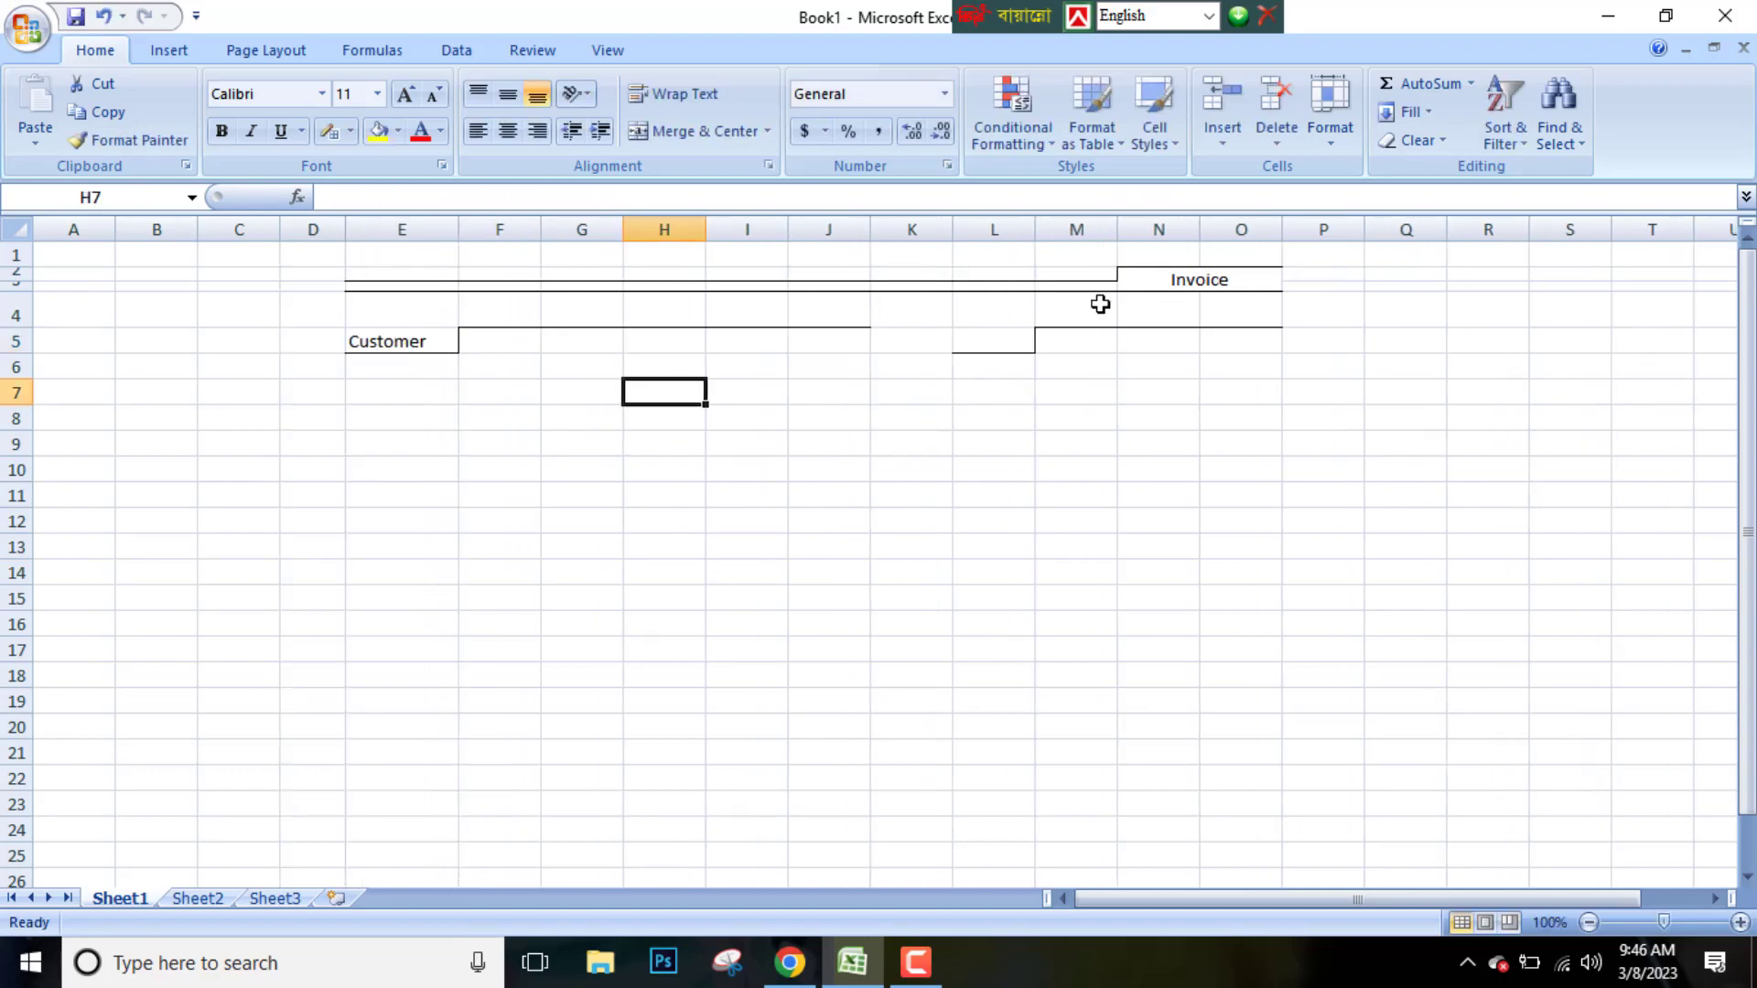
Enter the label Mise in cell L5
left_click(990, 339)
double_click(989, 339)
type("Mise")
left_click(1134, 344)
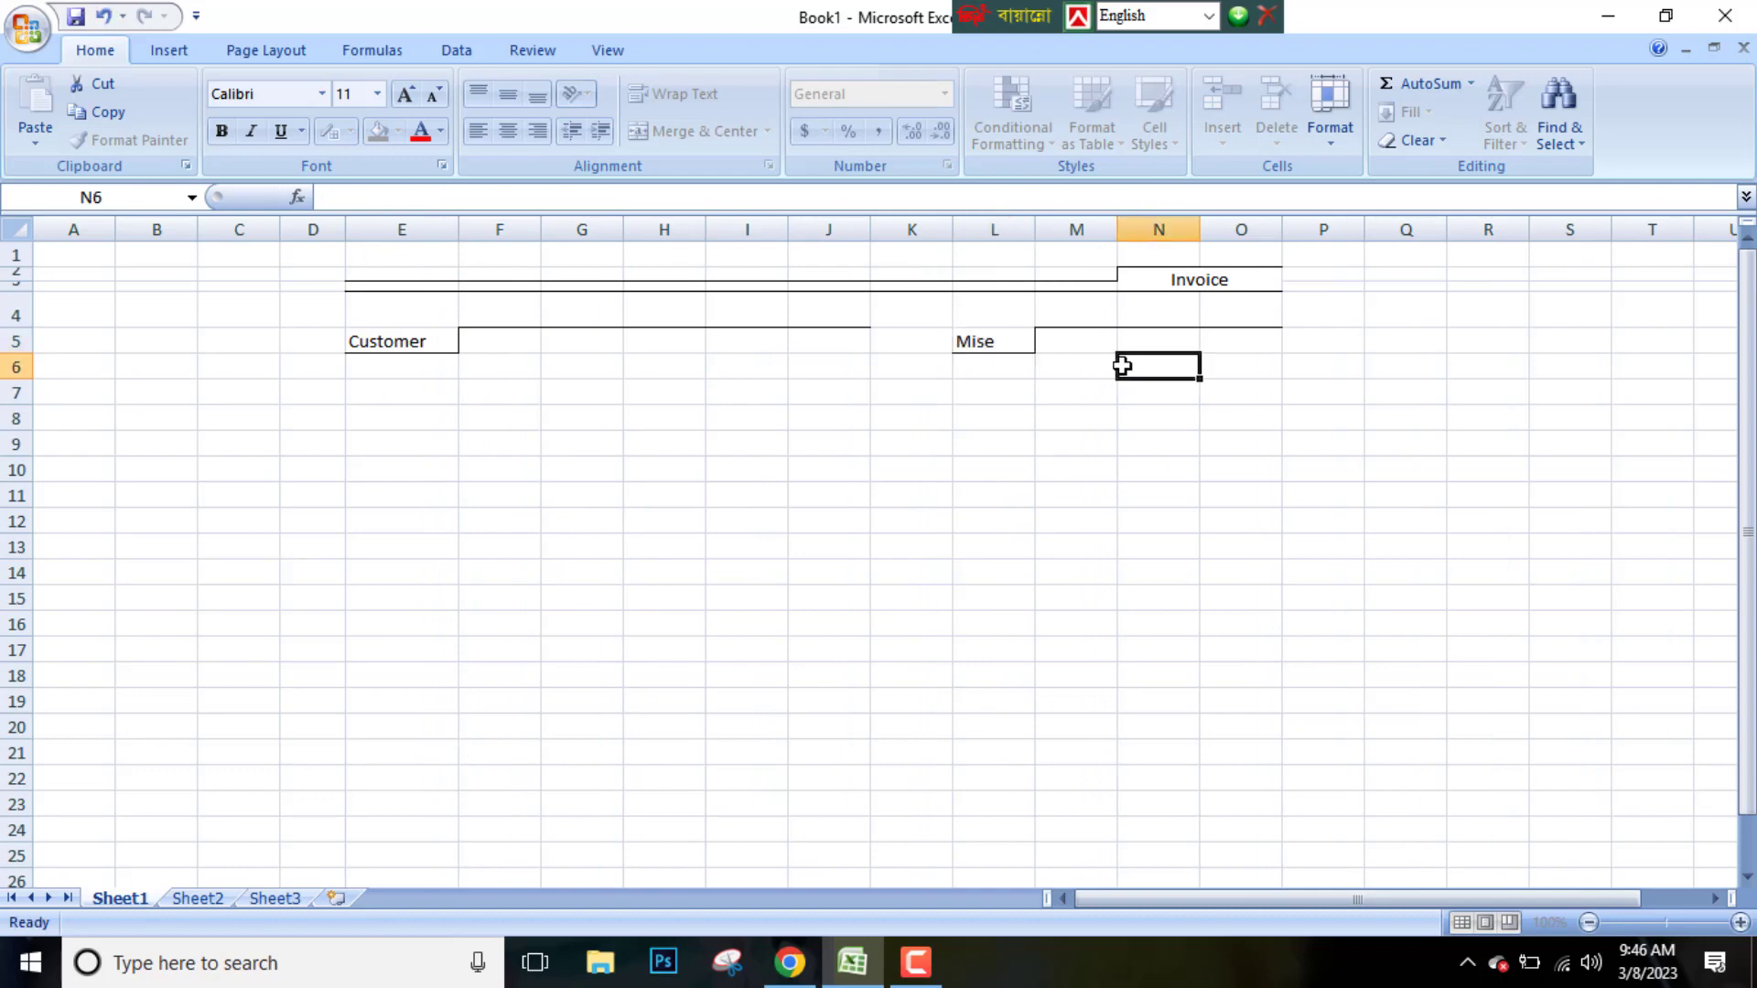
Center the Mise and Customer labels in their cells
left_click(993, 341)
left_click(507, 131)
left_click(448, 341)
left_click(508, 131)
left_click(499, 418)
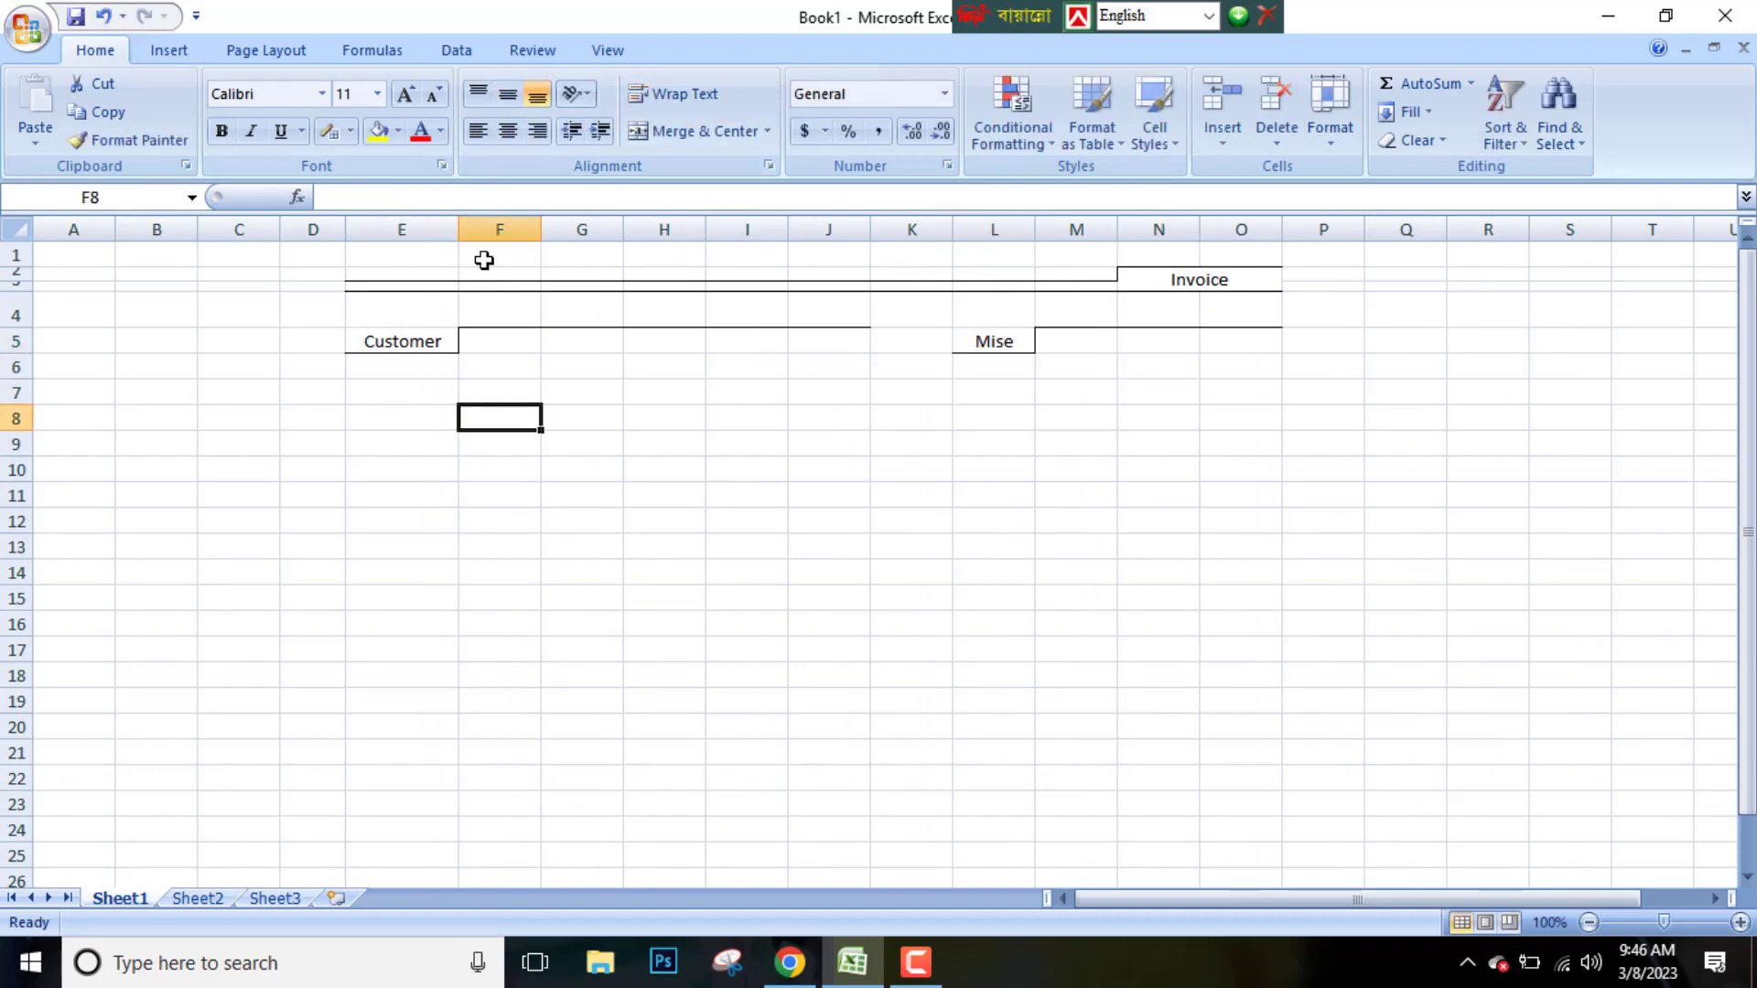
left_click(610, 462)
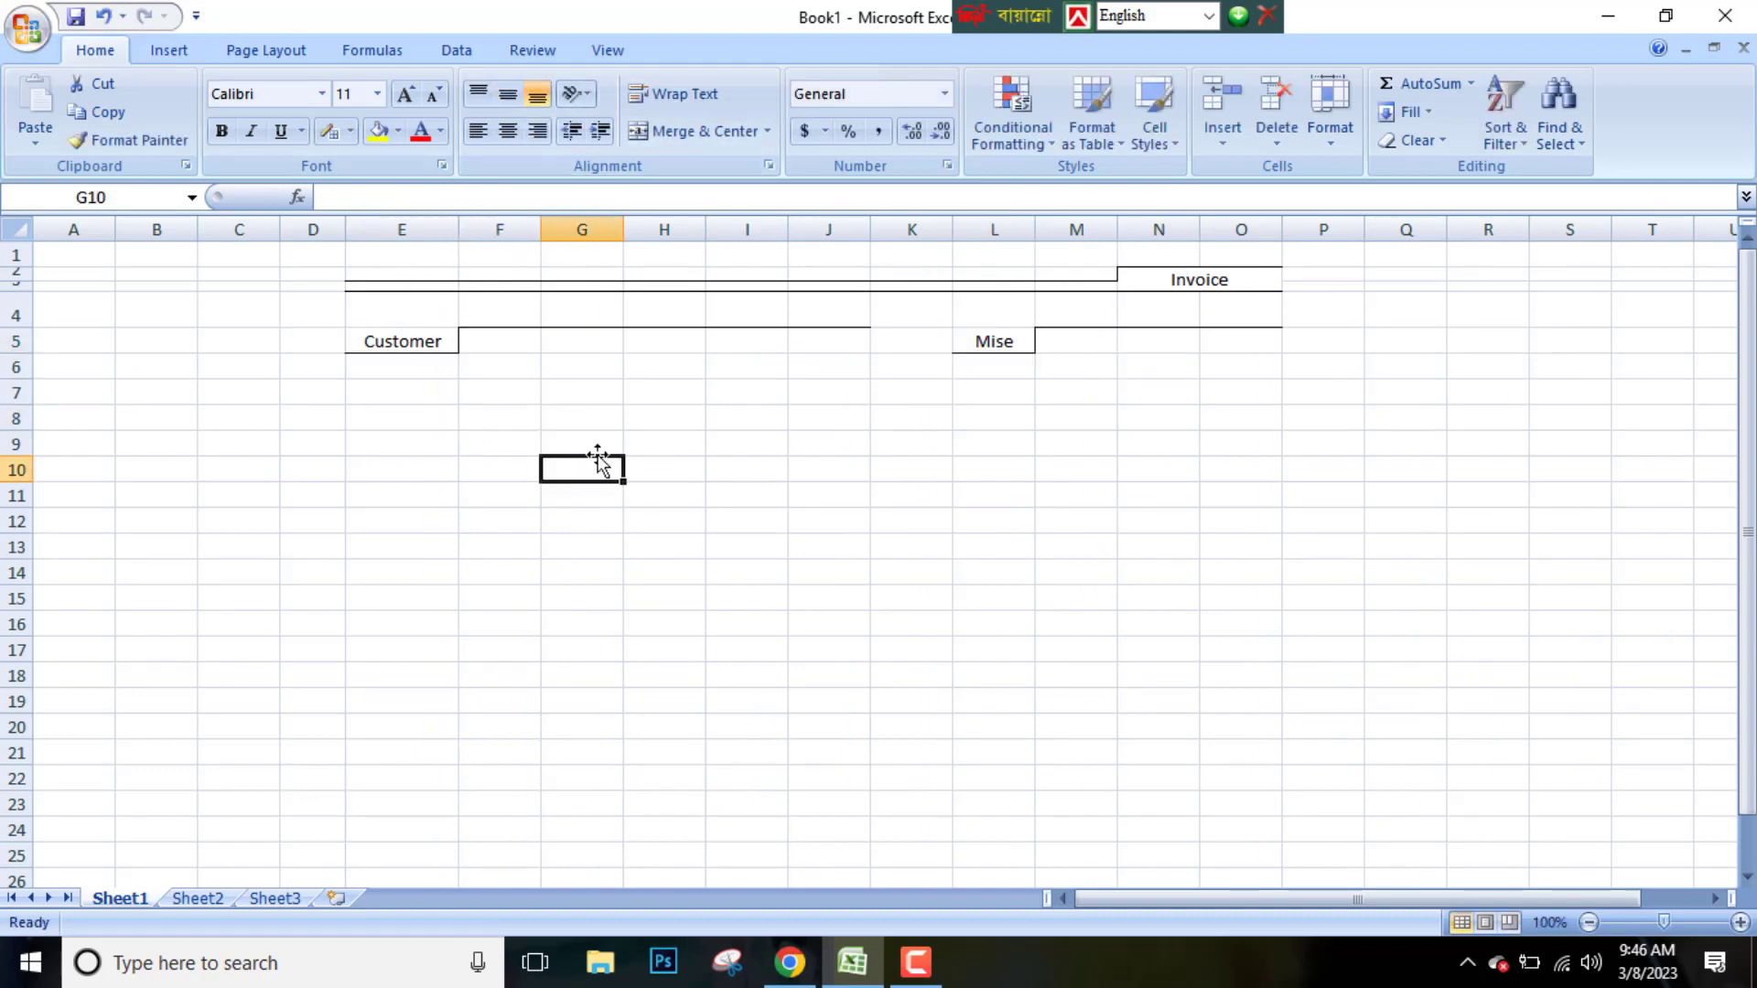
Enter the labels Name, Address, City and Phone down cells E6 to E9
left_click(393, 366)
type("Name")
key("Return")
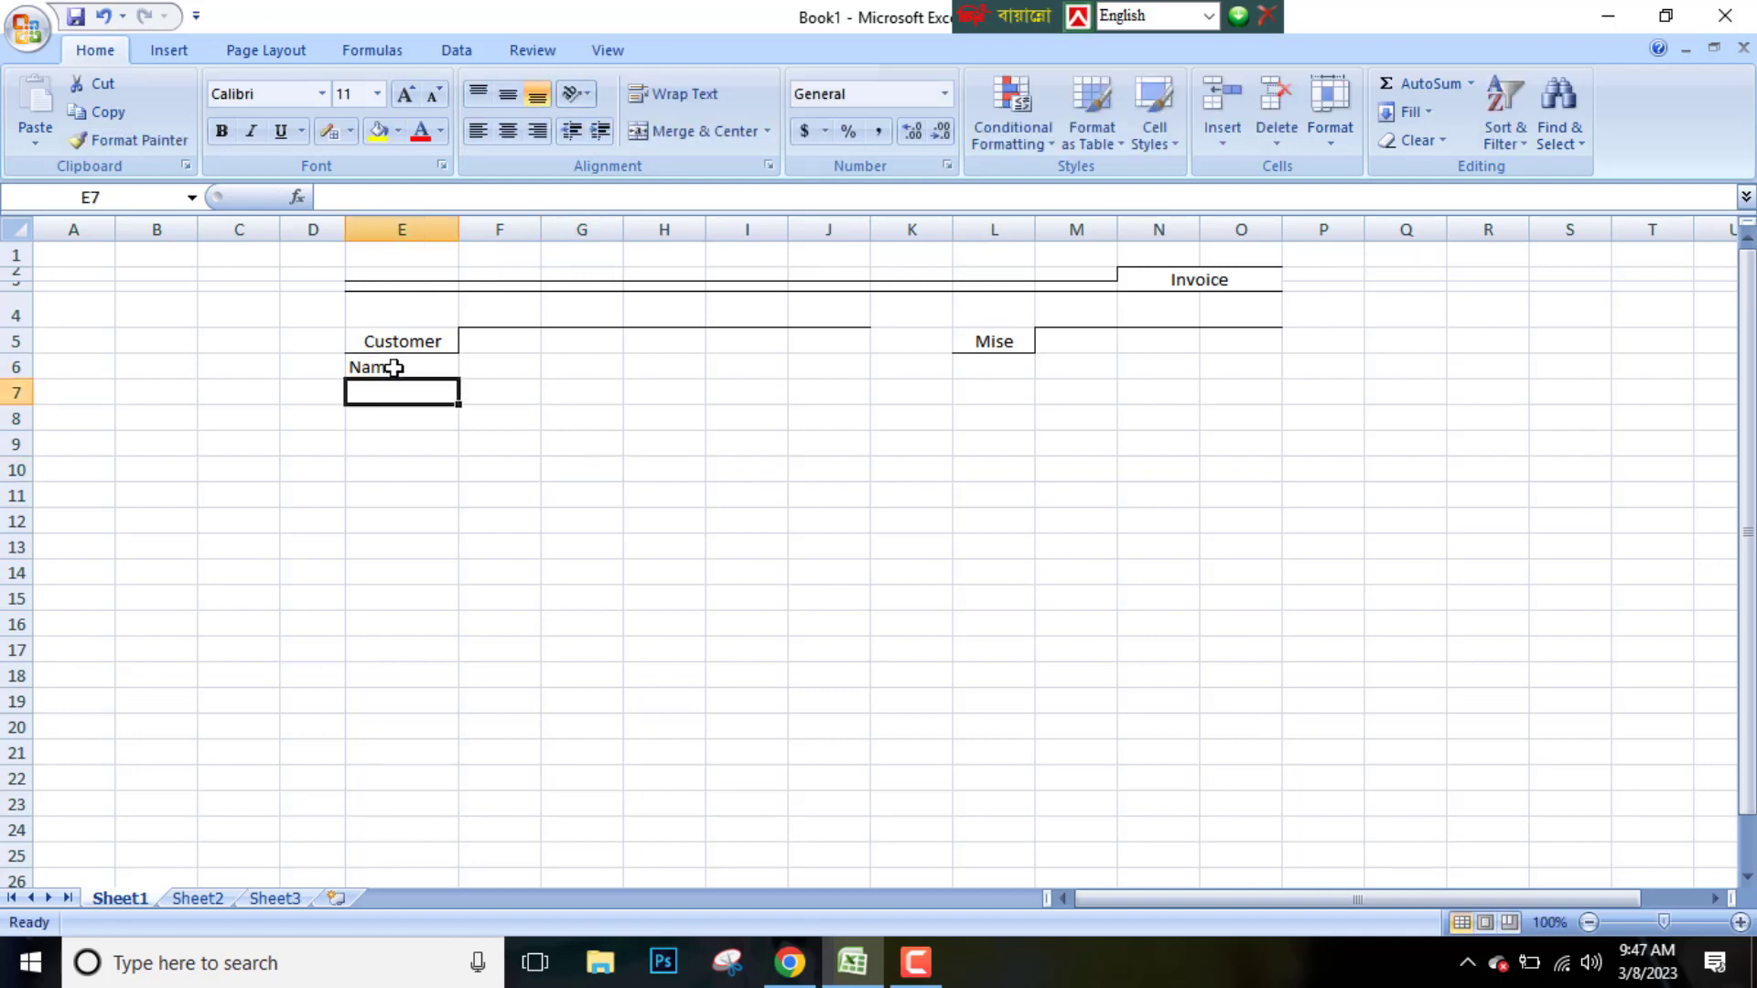
type("Address")
key("Return")
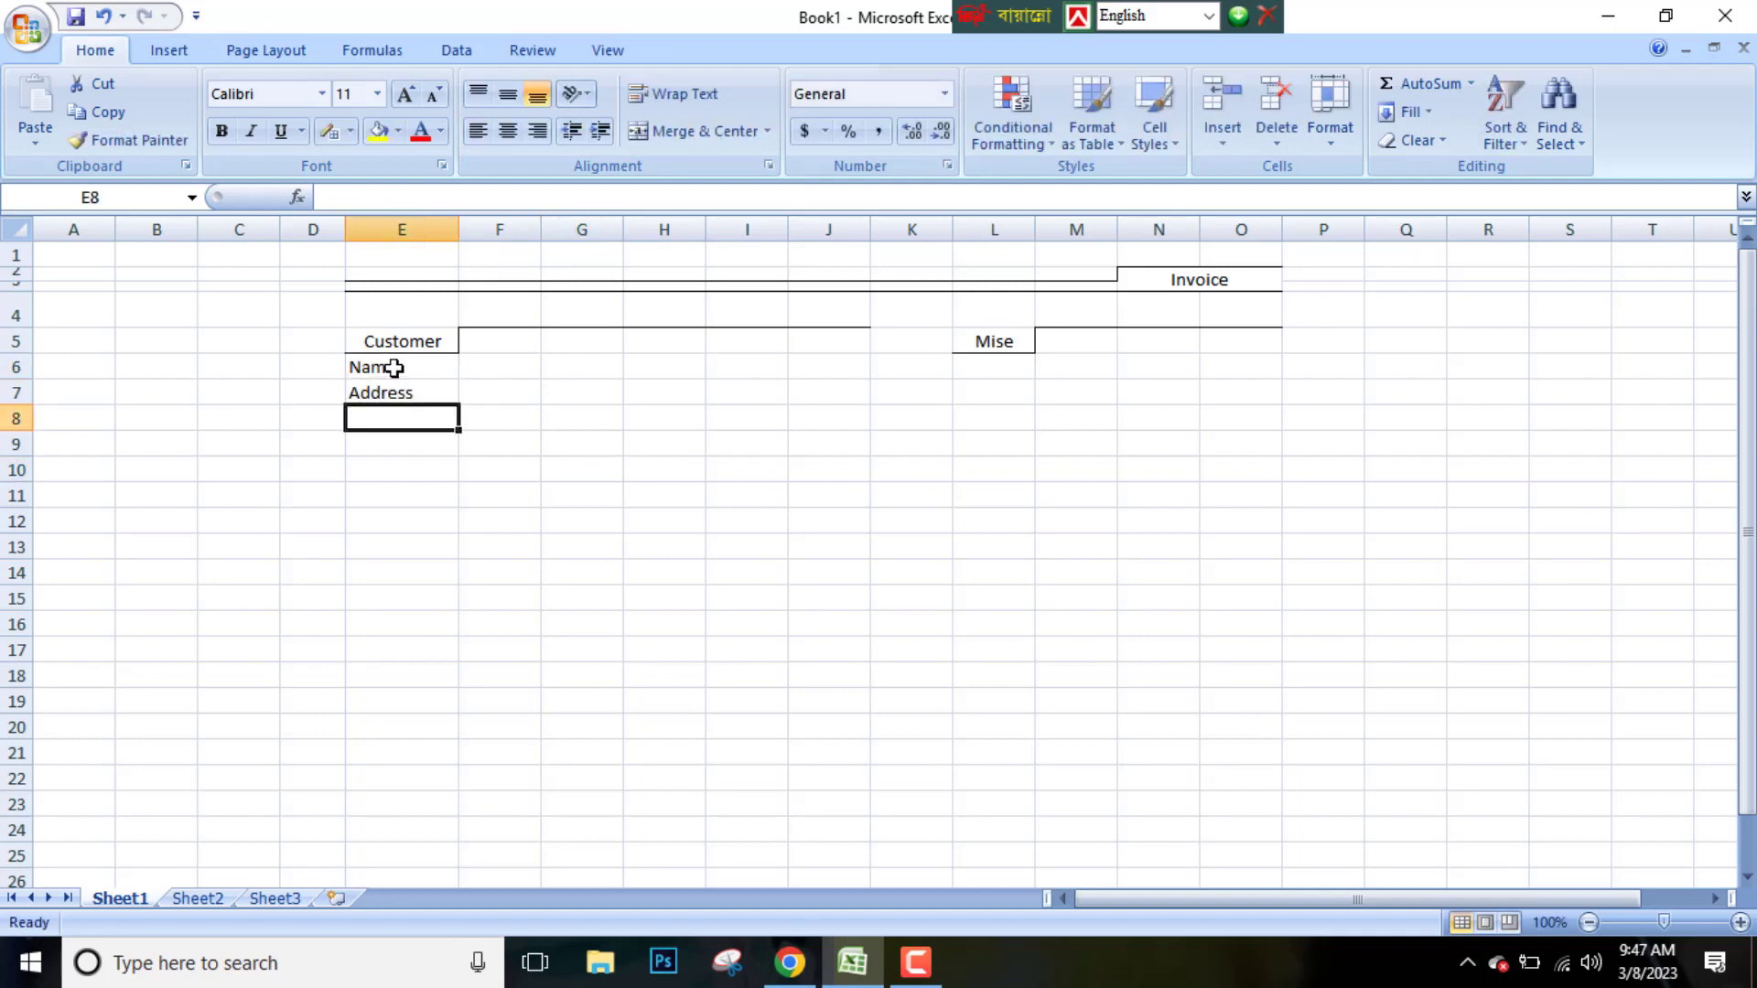
type("City")
key("Return")
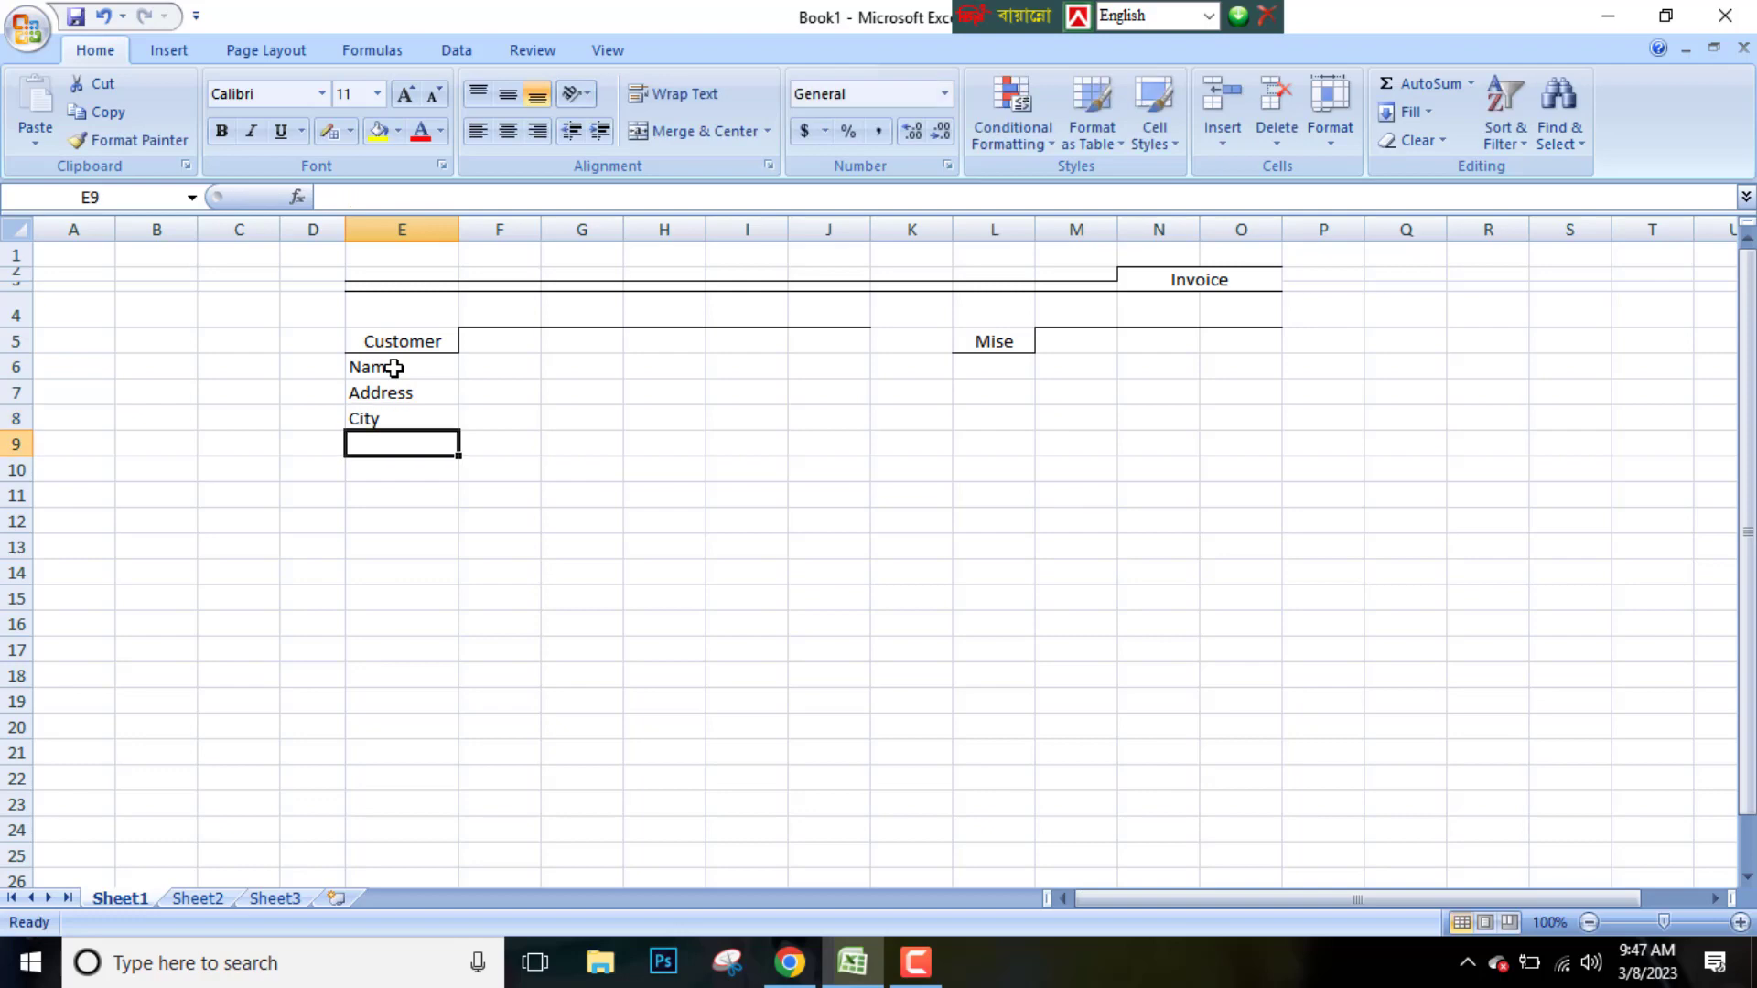
type("Phone")
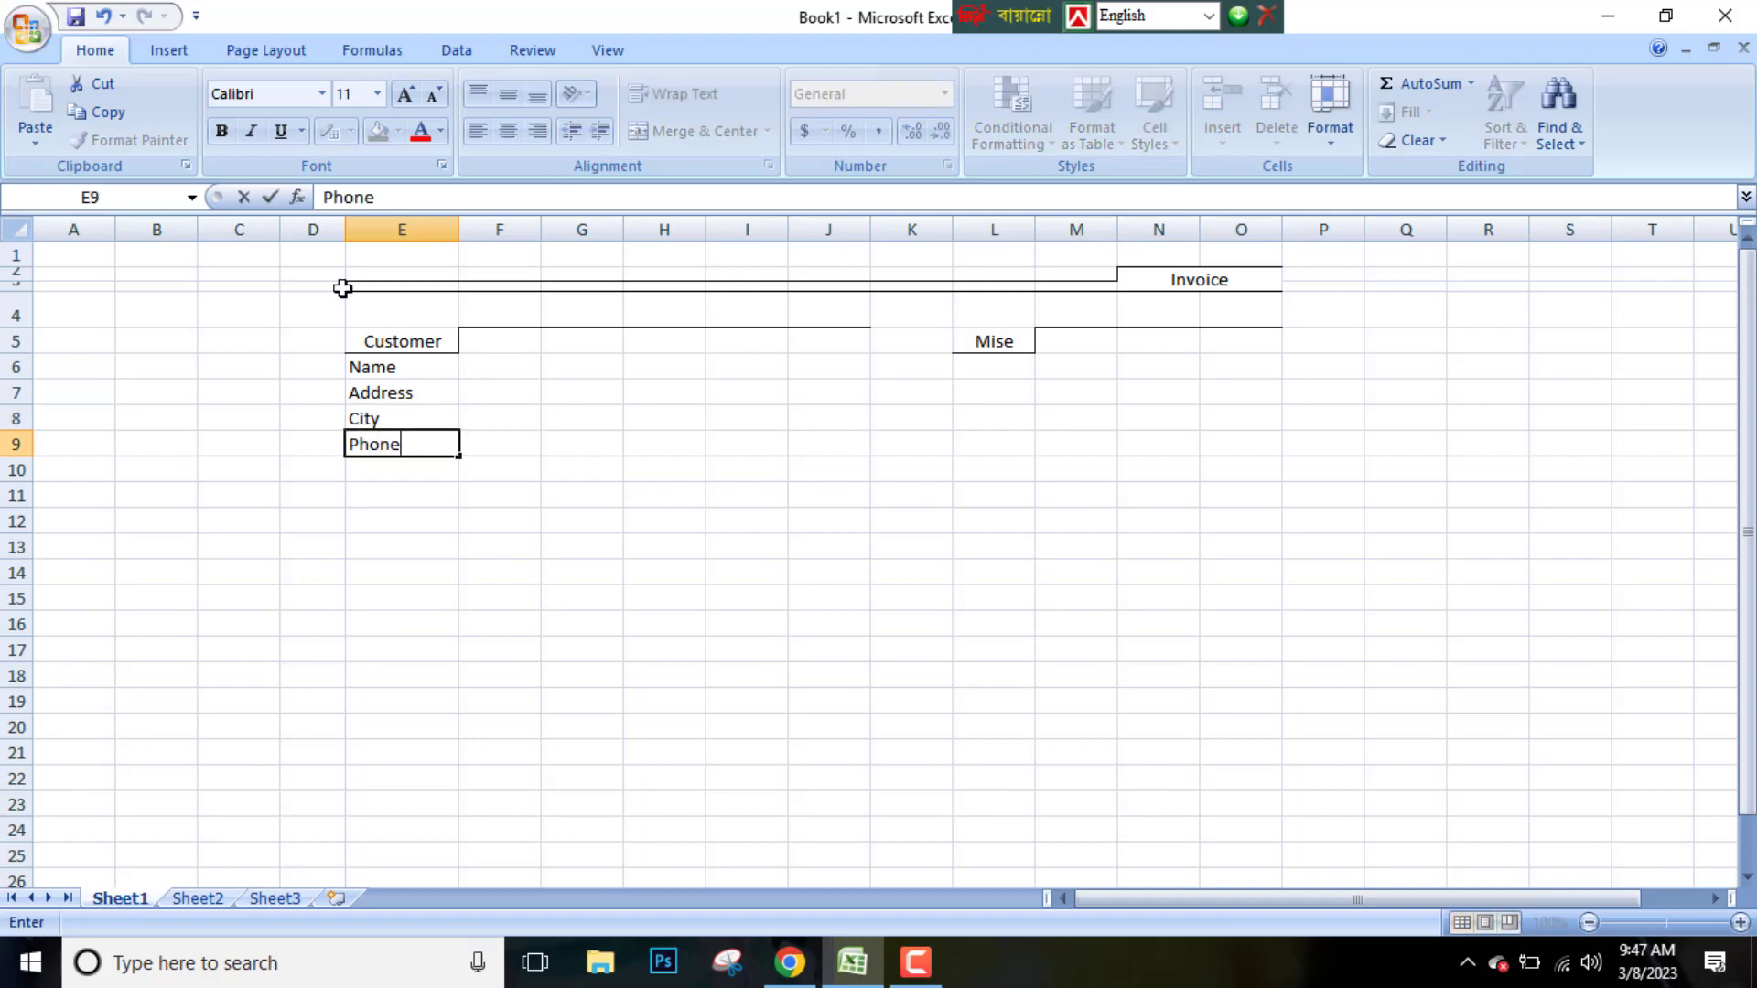
left_click(574, 444)
Left-align the Customer label and the Name to Phone labels in E5:E9
left_click_drag(385, 446, 394, 368)
left_click(508, 95)
left_click(508, 131)
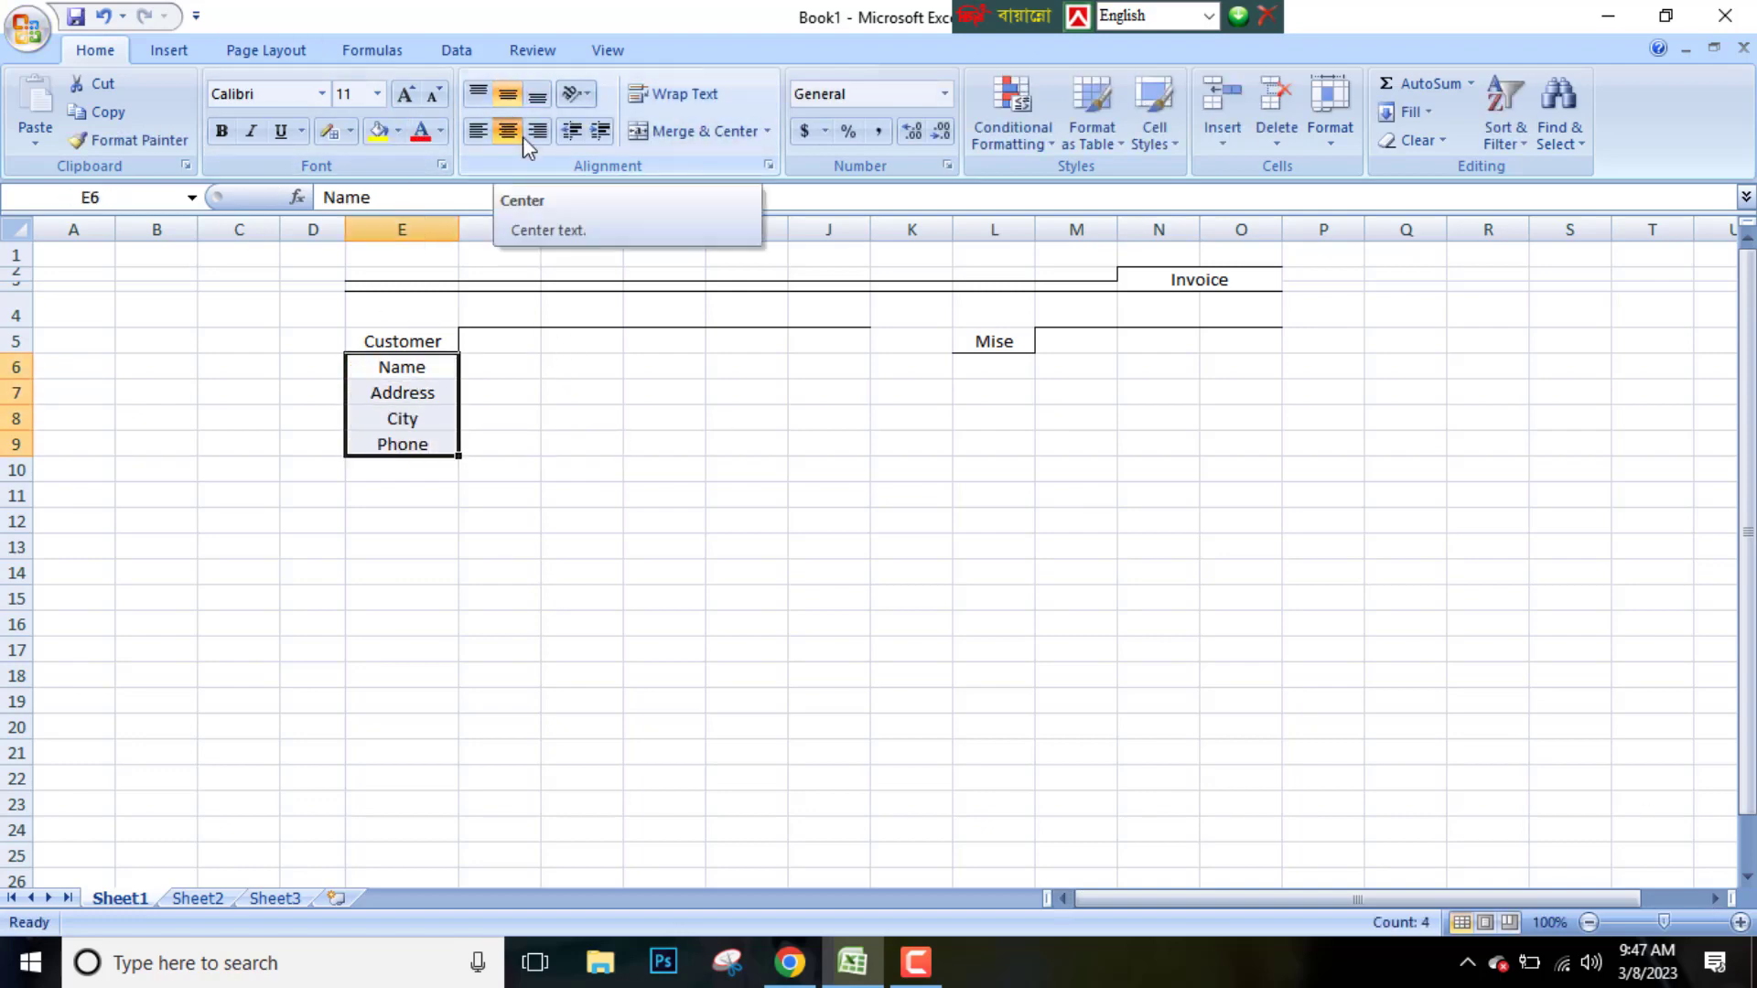
left_click(477, 131)
left_click(369, 340)
left_click(477, 131)
Choose a dash-dot border line style and draw lines under rows 6 to 10 across columns F to J with a right edge
left_click(535, 373)
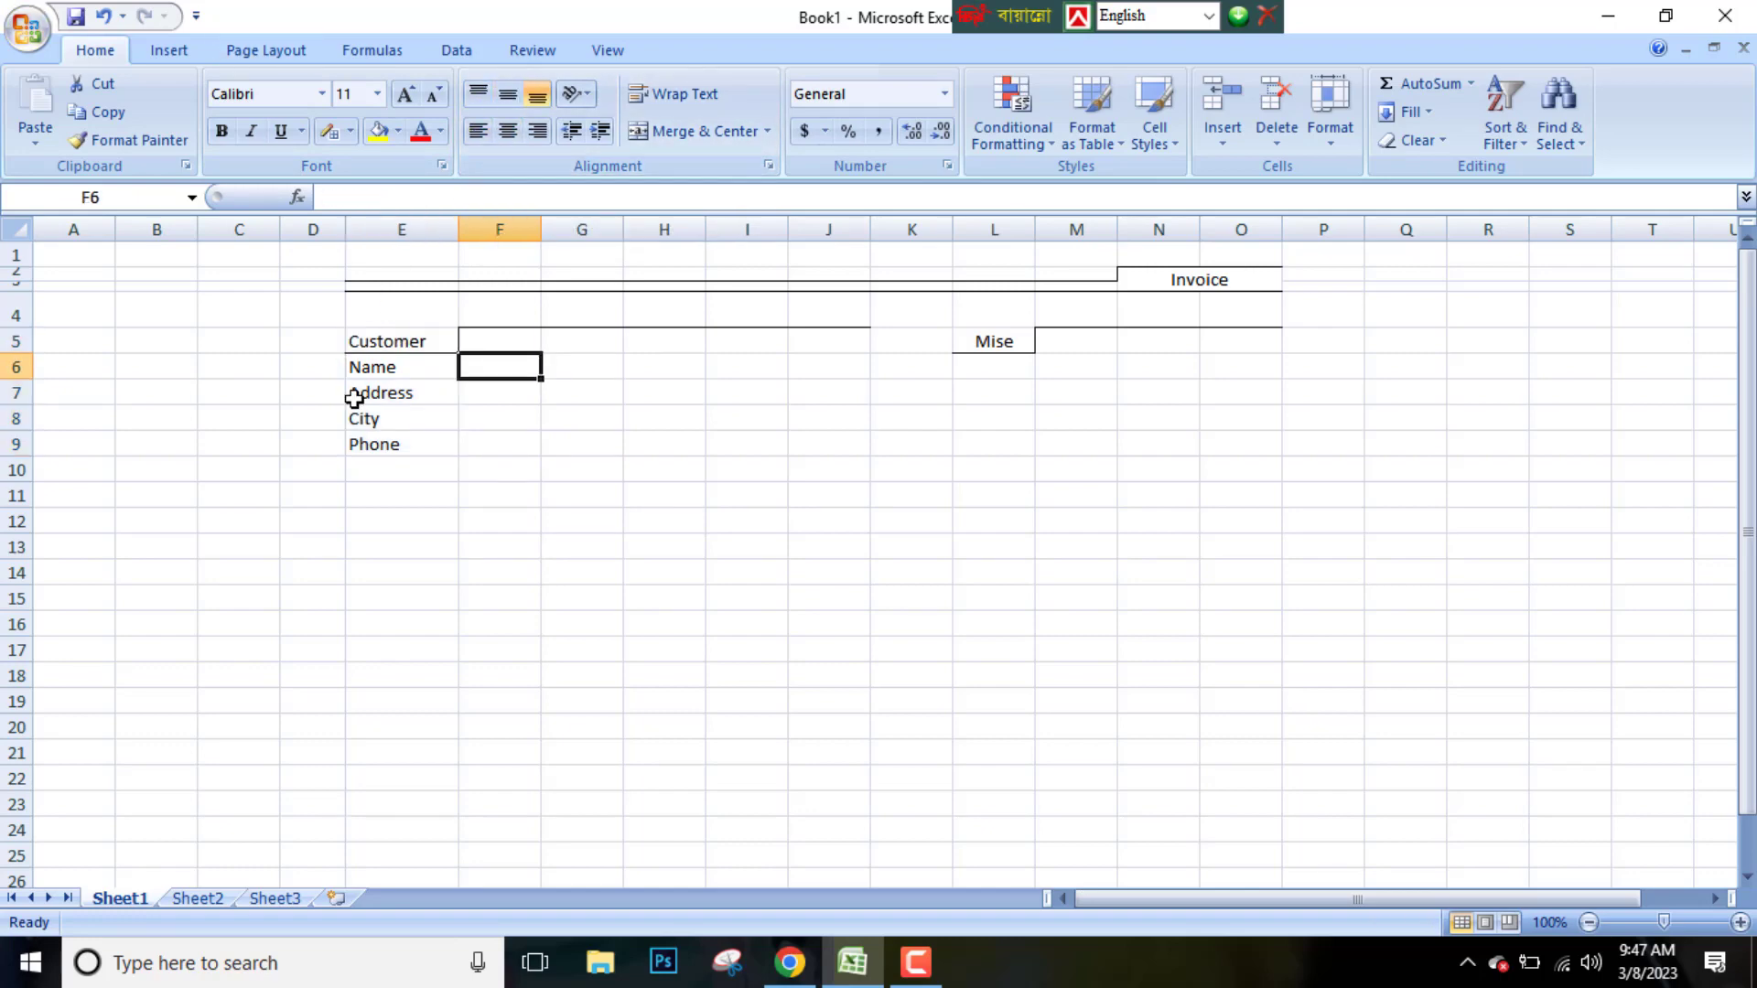
left_click(471, 392)
left_click(351, 131)
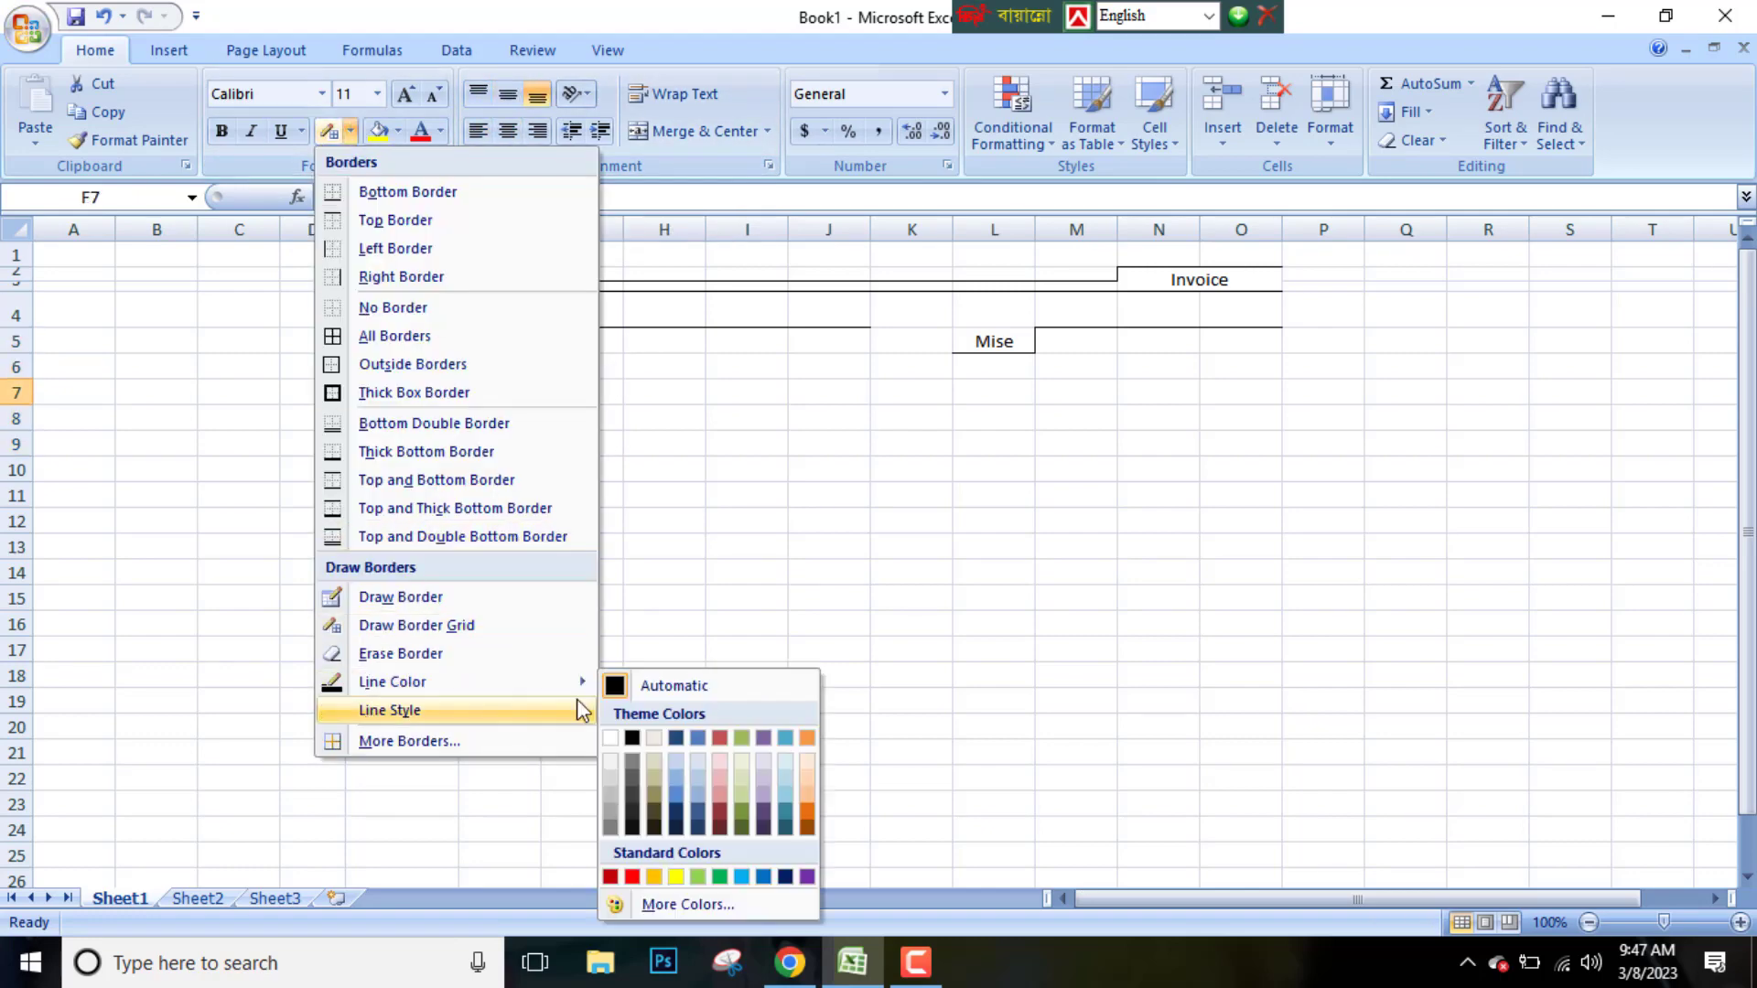
mouse_move(577, 710)
left_click(686, 641)
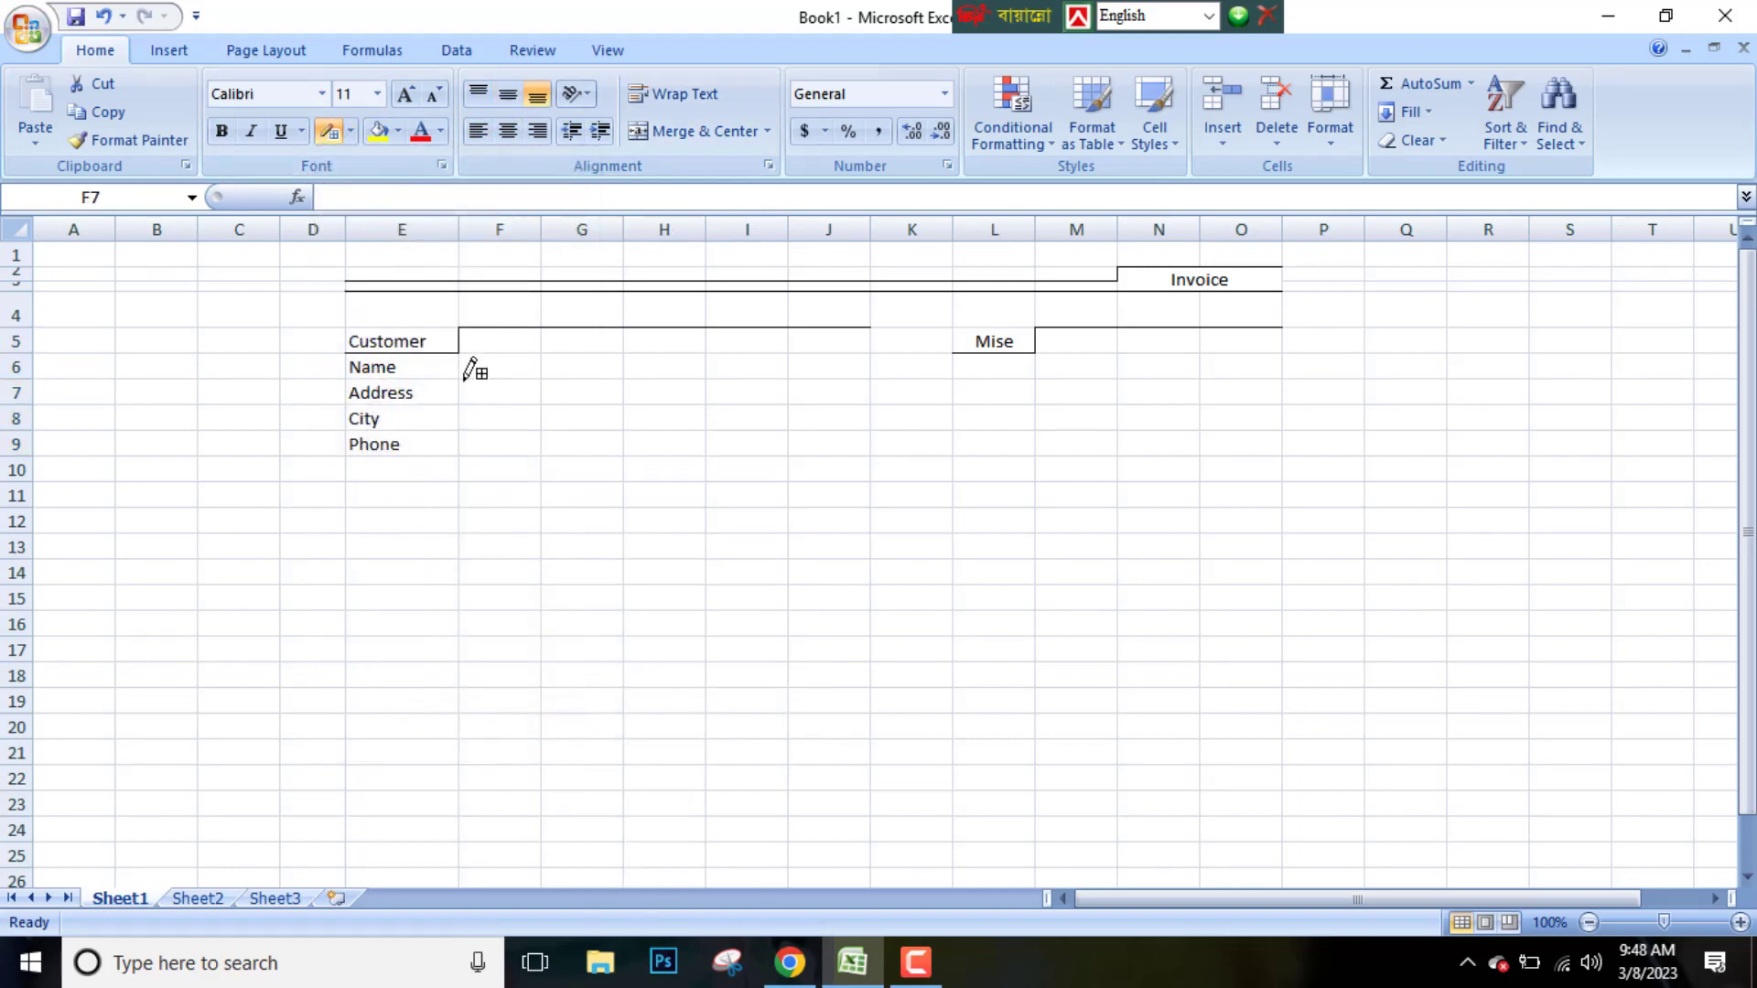
mouse_move(464, 379)
left_mouse_down()
mouse_move(813, 382)
mouse_move(741, 342)
mouse_move(872, 419)
left_mouse_up()
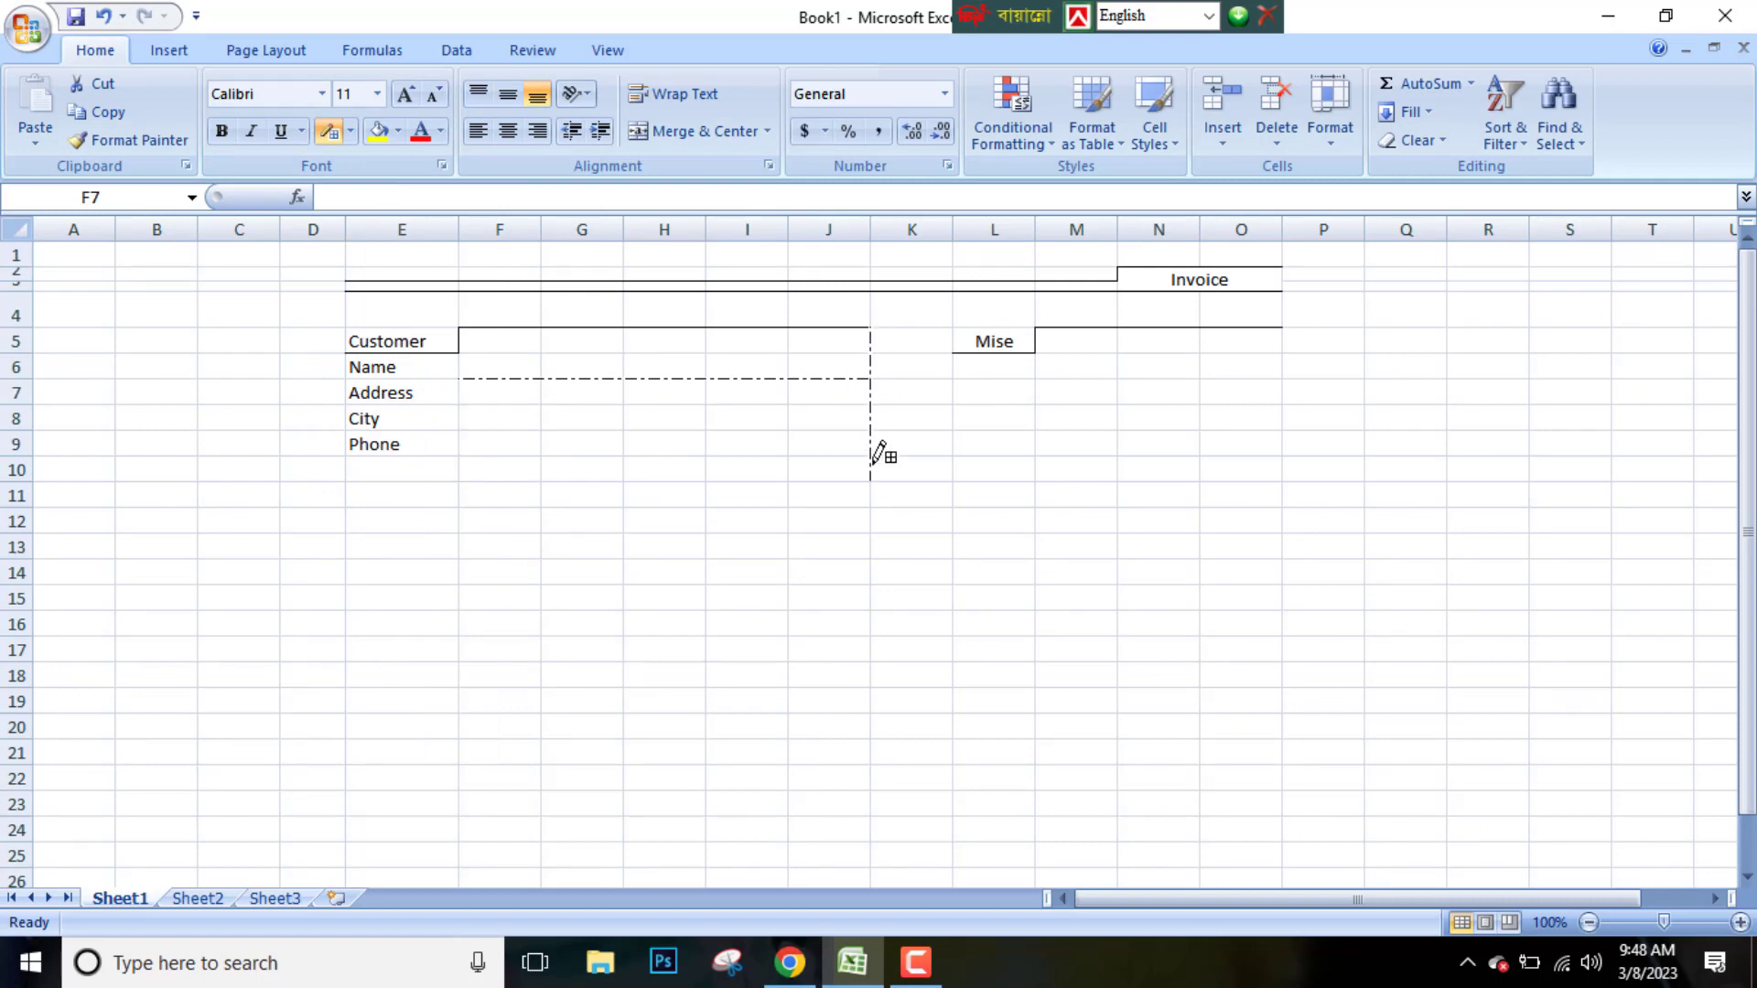
mouse_move(461, 405)
left_mouse_down()
mouse_move(856, 404)
mouse_move(700, 430)
mouse_move(855, 431)
left_mouse_up()
left_click_drag(462, 455, 856, 455)
left_click_drag(513, 481, 851, 481)
Switch to Erase Border and remove the dash-dot border segments around cell H8
left_click(351, 131)
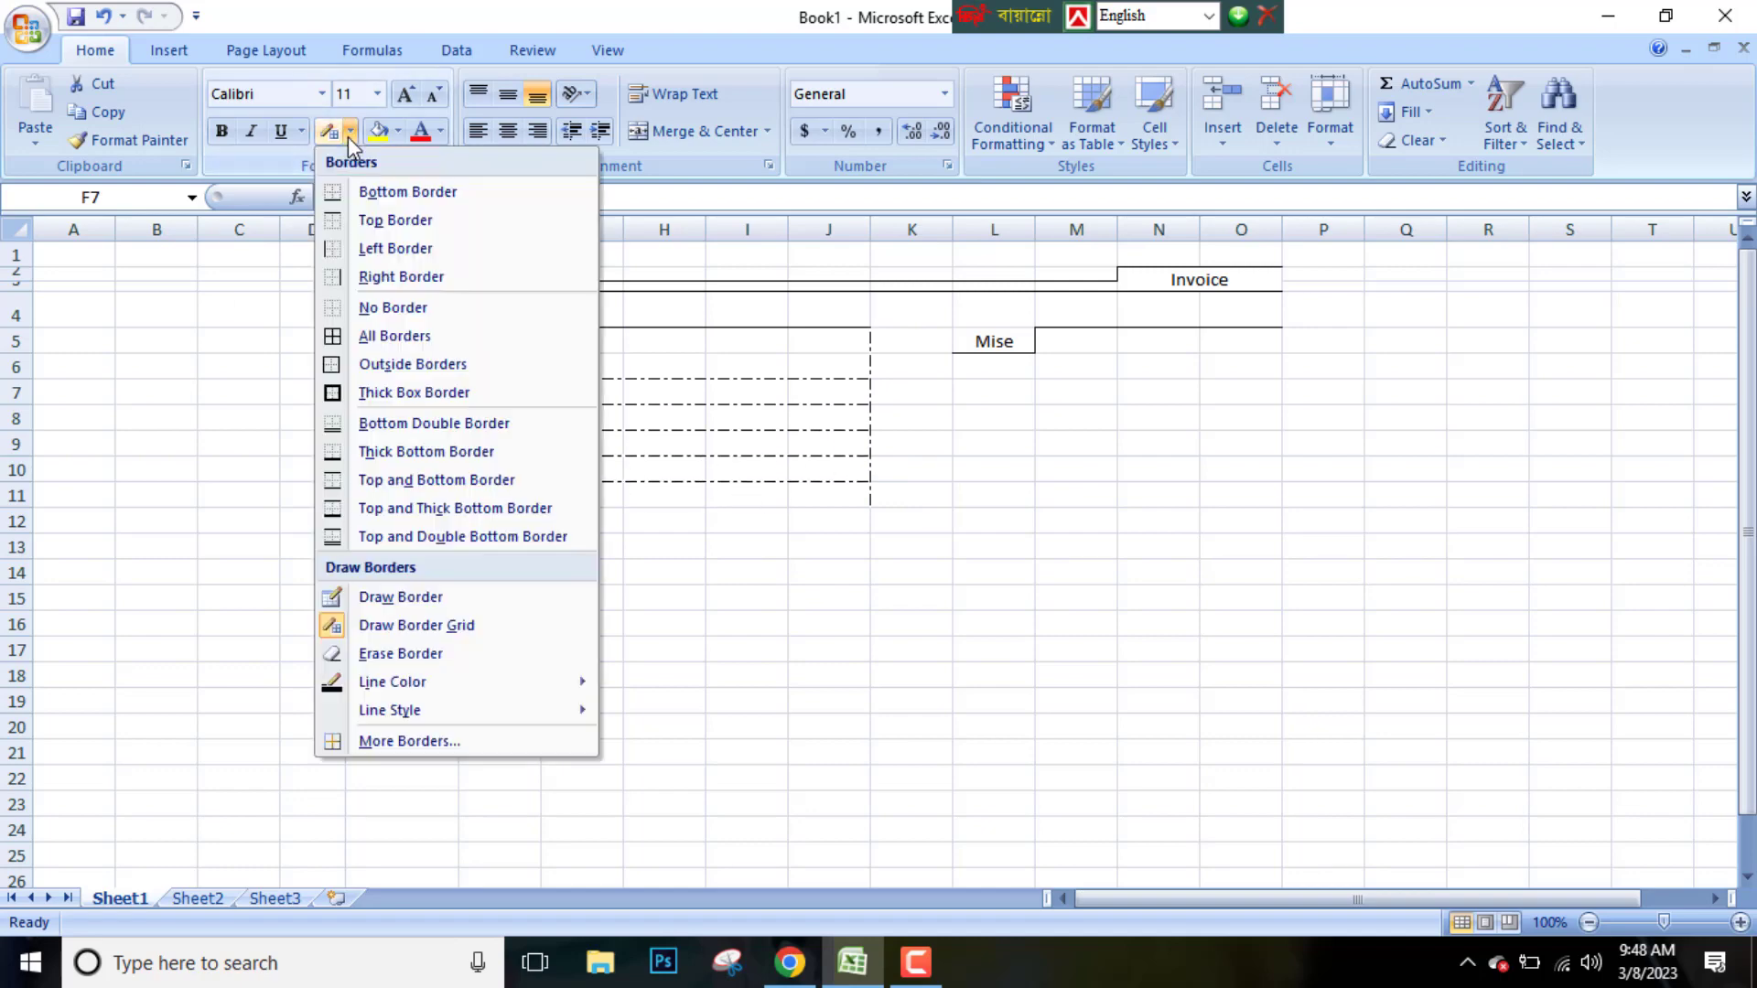
left_click(366, 656)
left_click(335, 132)
left_click(351, 132)
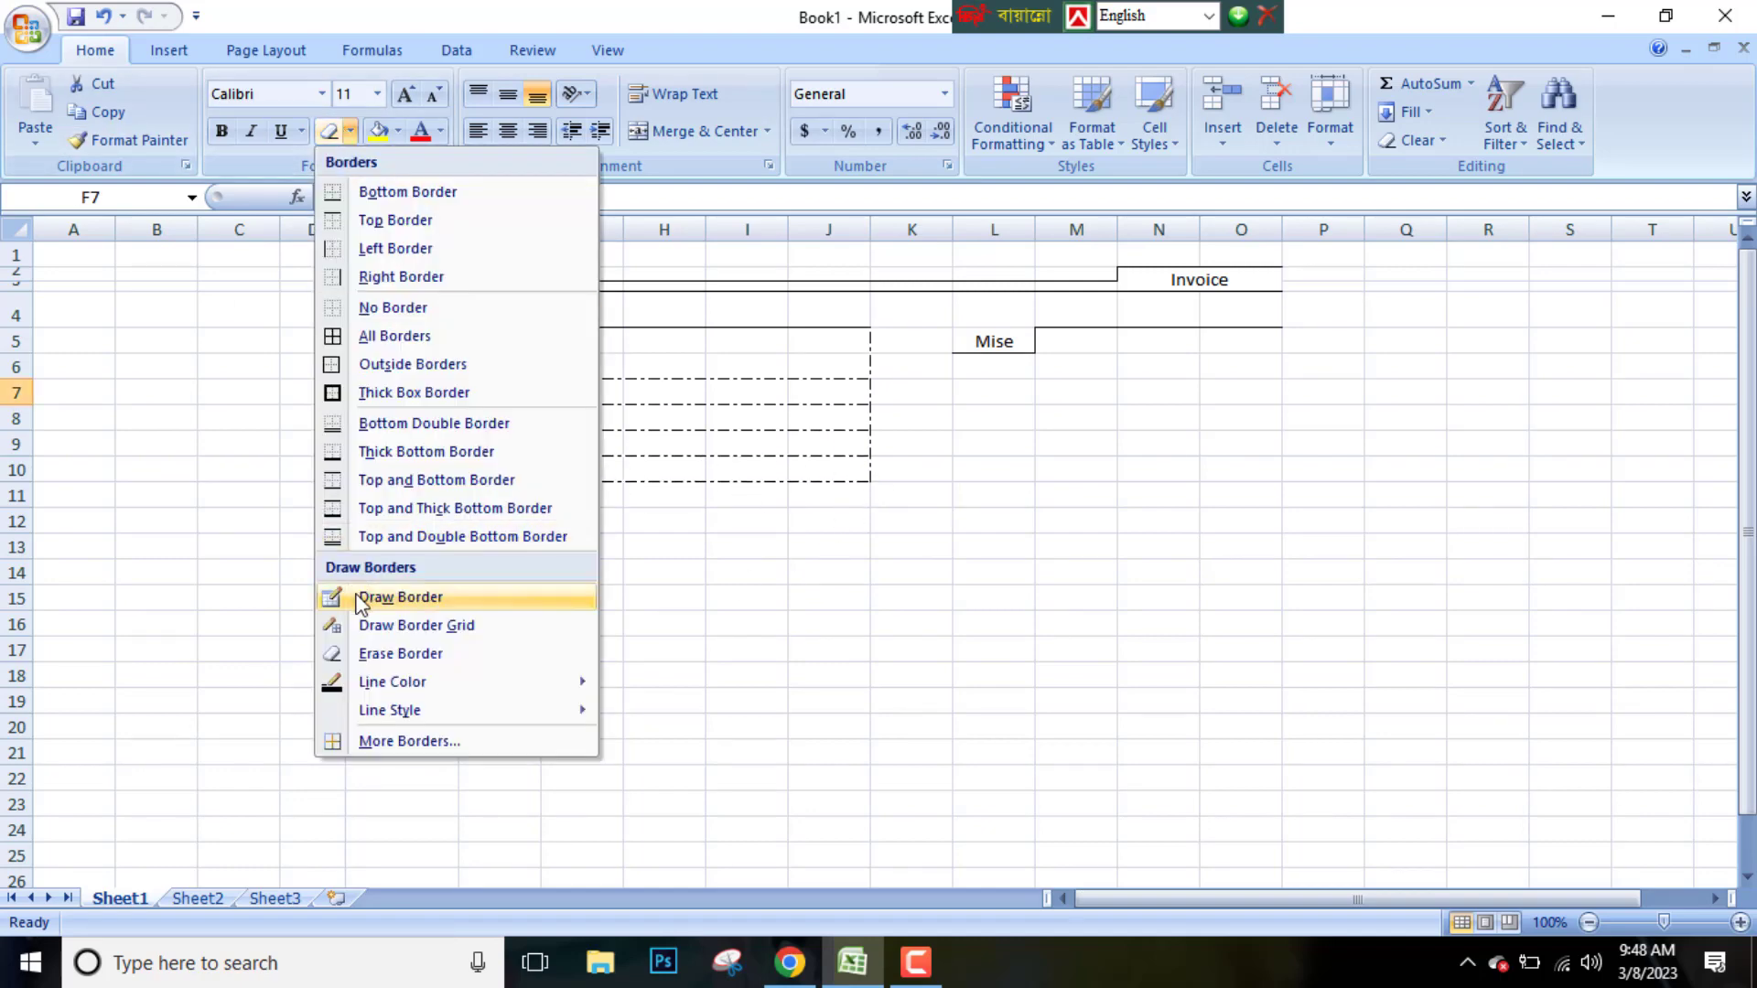
left_click(363, 600)
left_click(350, 132)
left_click(380, 628)
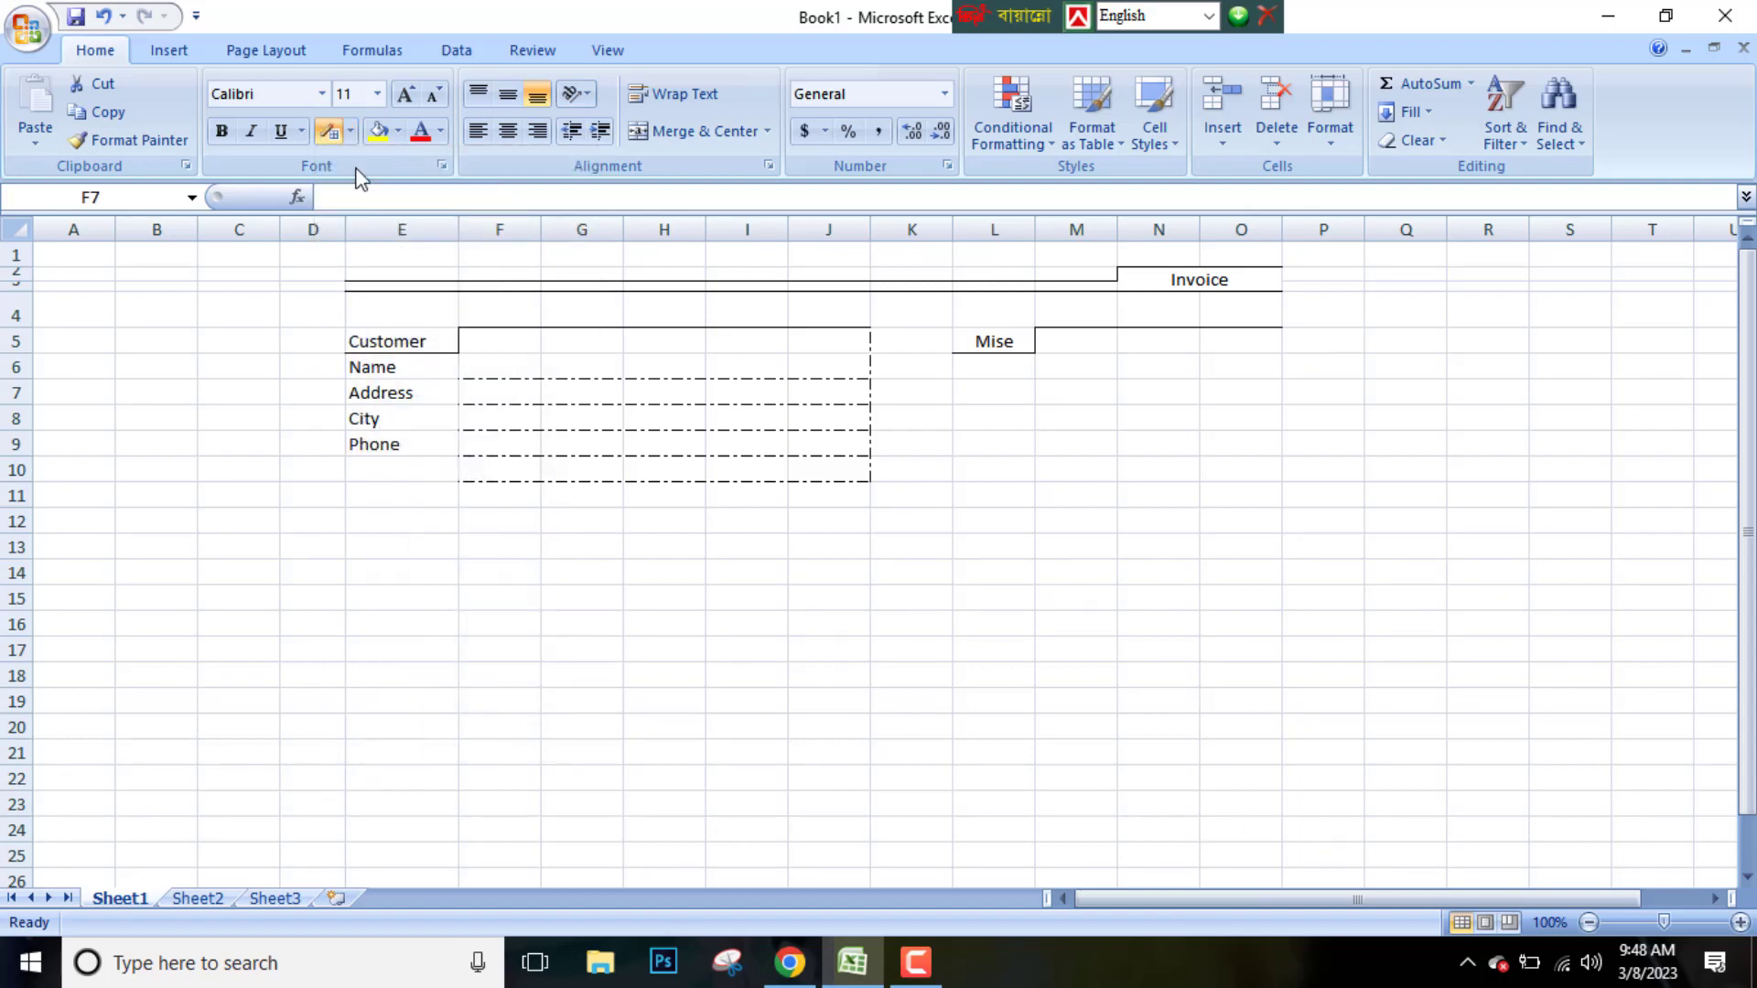
left_click(350, 131)
left_click(366, 655)
left_click(351, 131)
left_click(362, 656)
Enter Zip in cell H8 and center it
left_click(655, 423)
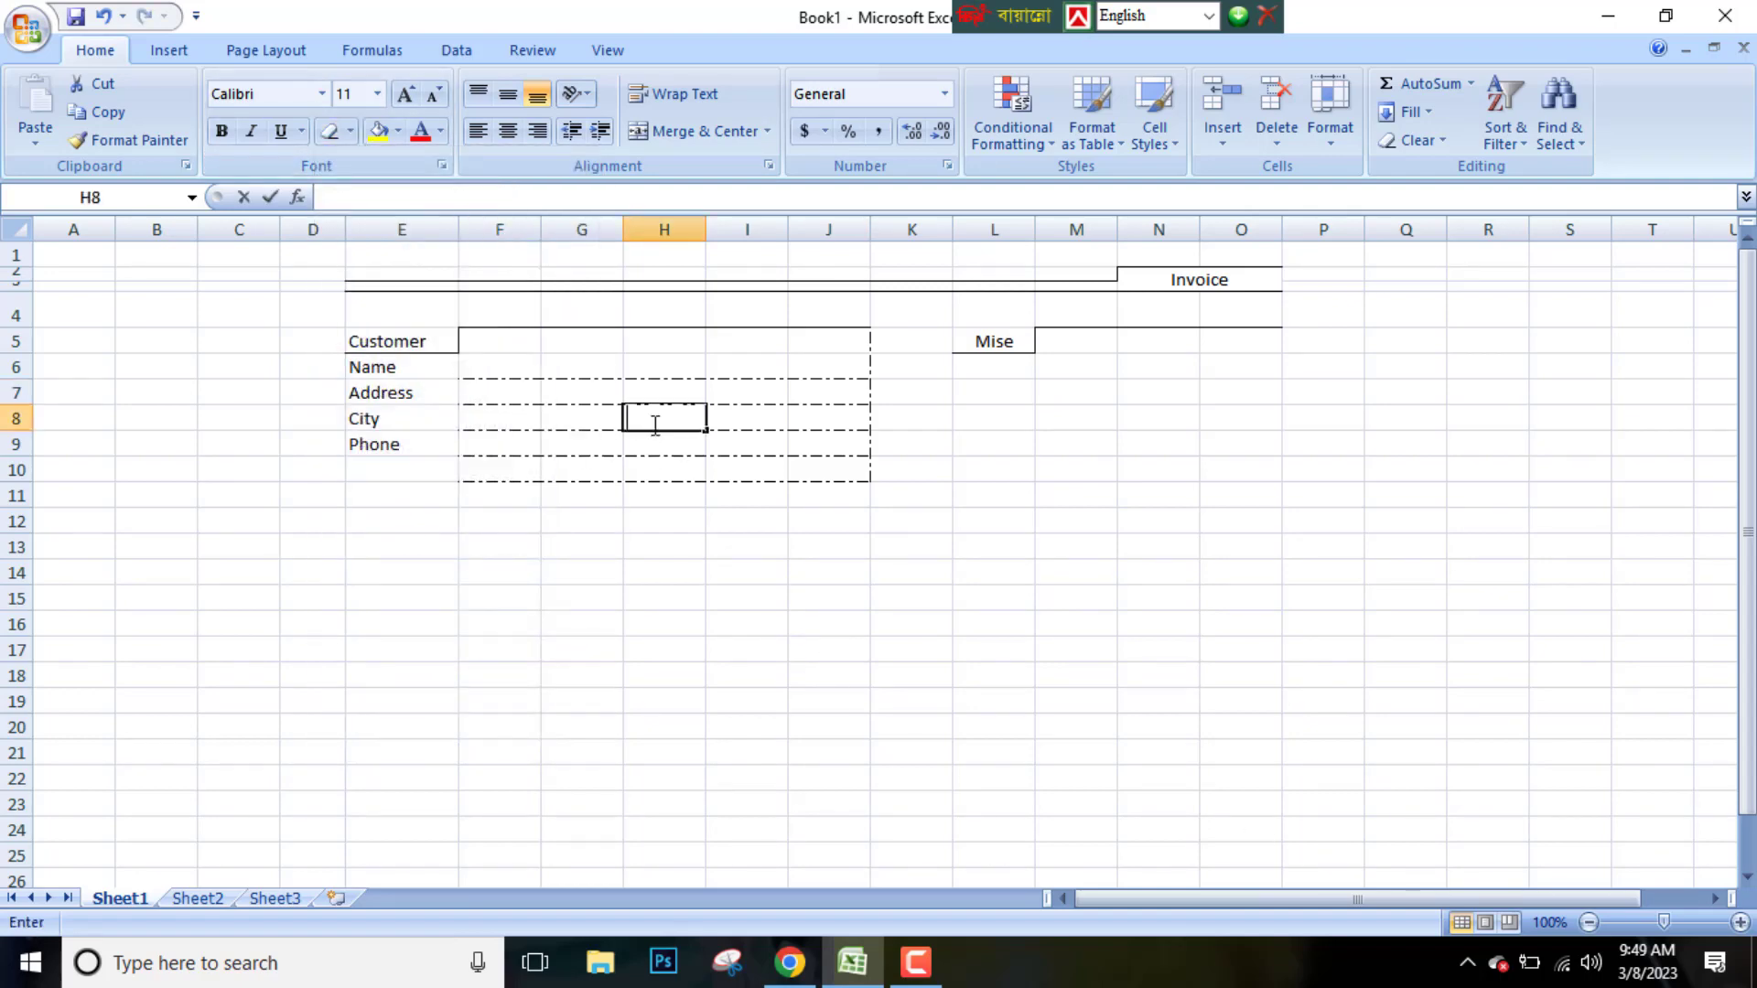
type("Zip")
left_click(902, 421)
left_click(673, 418)
left_click(508, 131)
Select rows 5 to 9 and increase their row height
left_click(1047, 453)
left_click(20, 347)
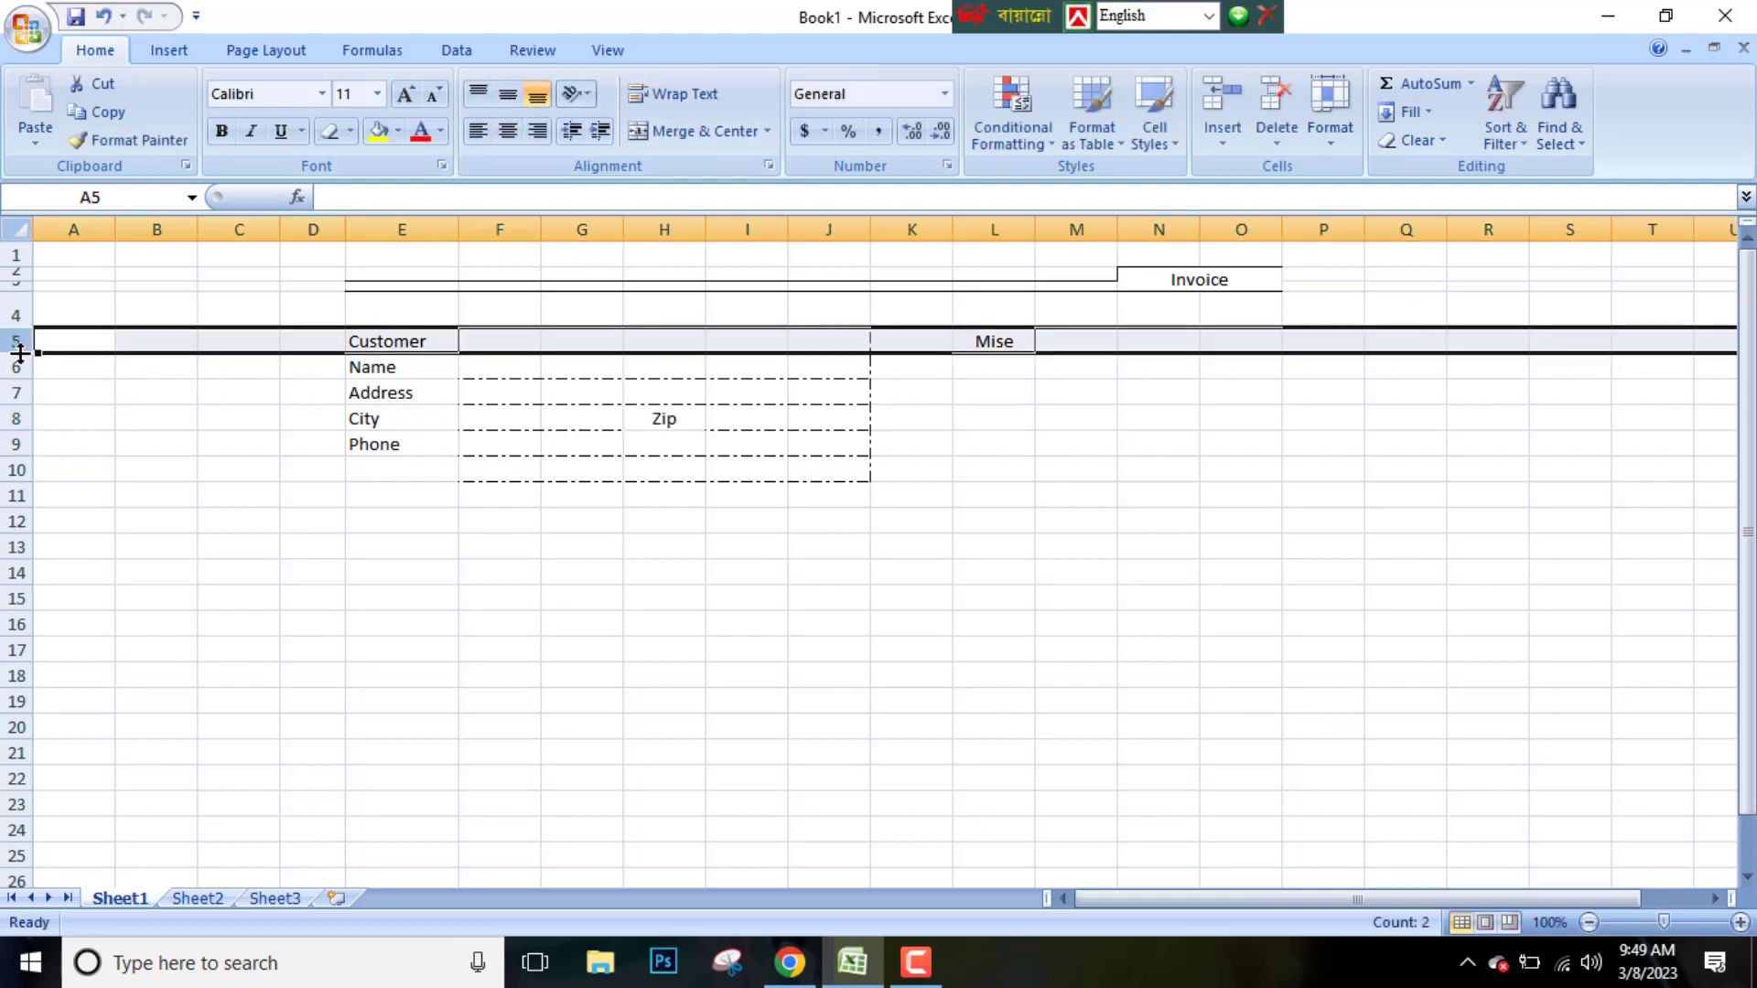
left_click_drag(20, 354, 26, 441)
left_click_drag(25, 465, 22, 549)
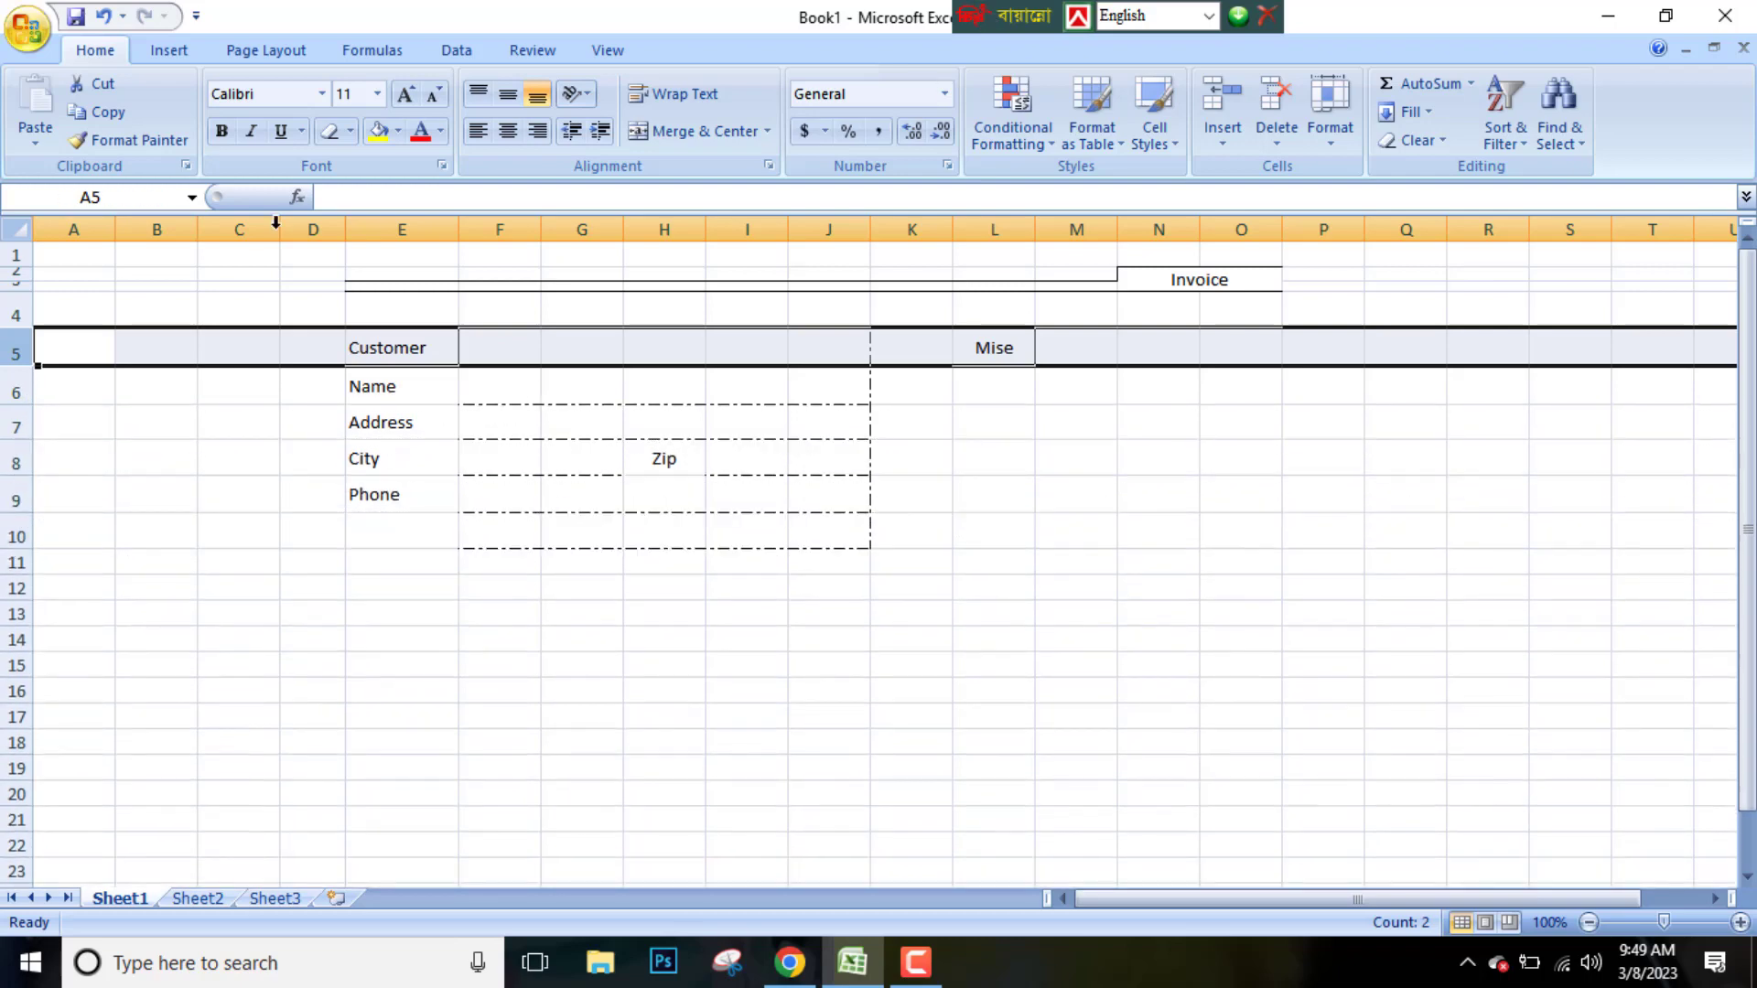
scroll(823, 430, "down", 1)
scroll(1040, 396, "up", 1)
left_click(1071, 388)
left_click(1068, 462)
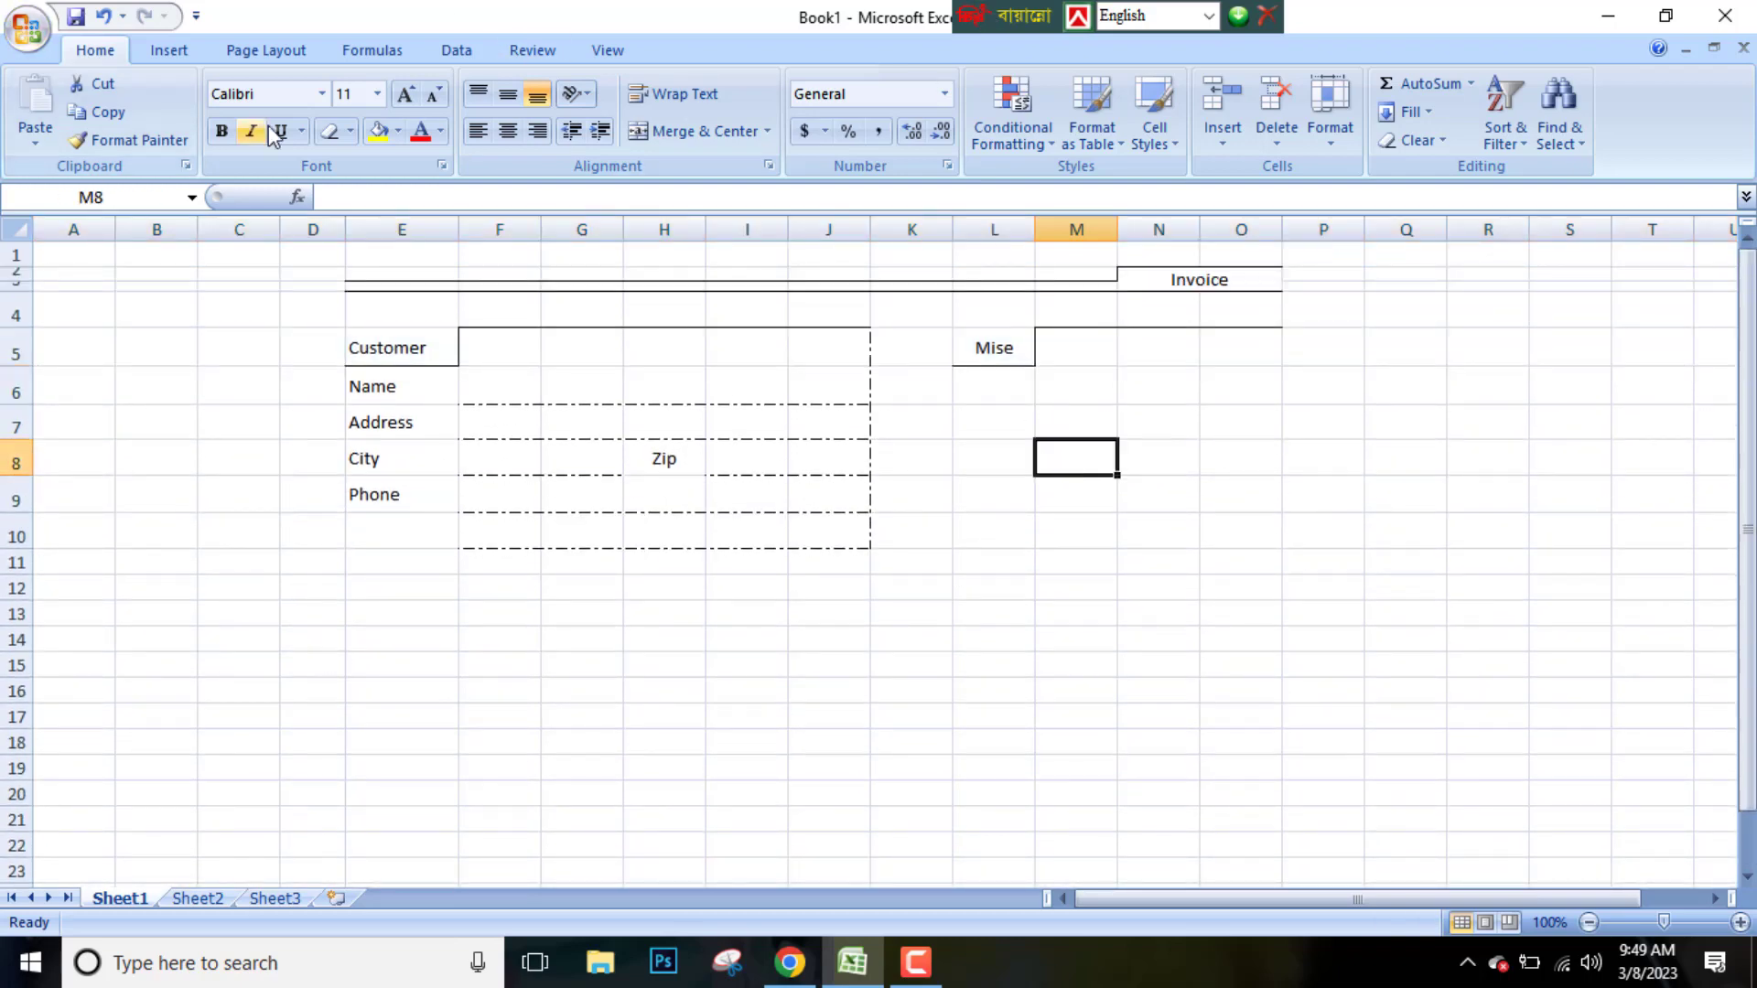
left_click(351, 131)
left_click(366, 569)
left_click(351, 131)
left_click(357, 596)
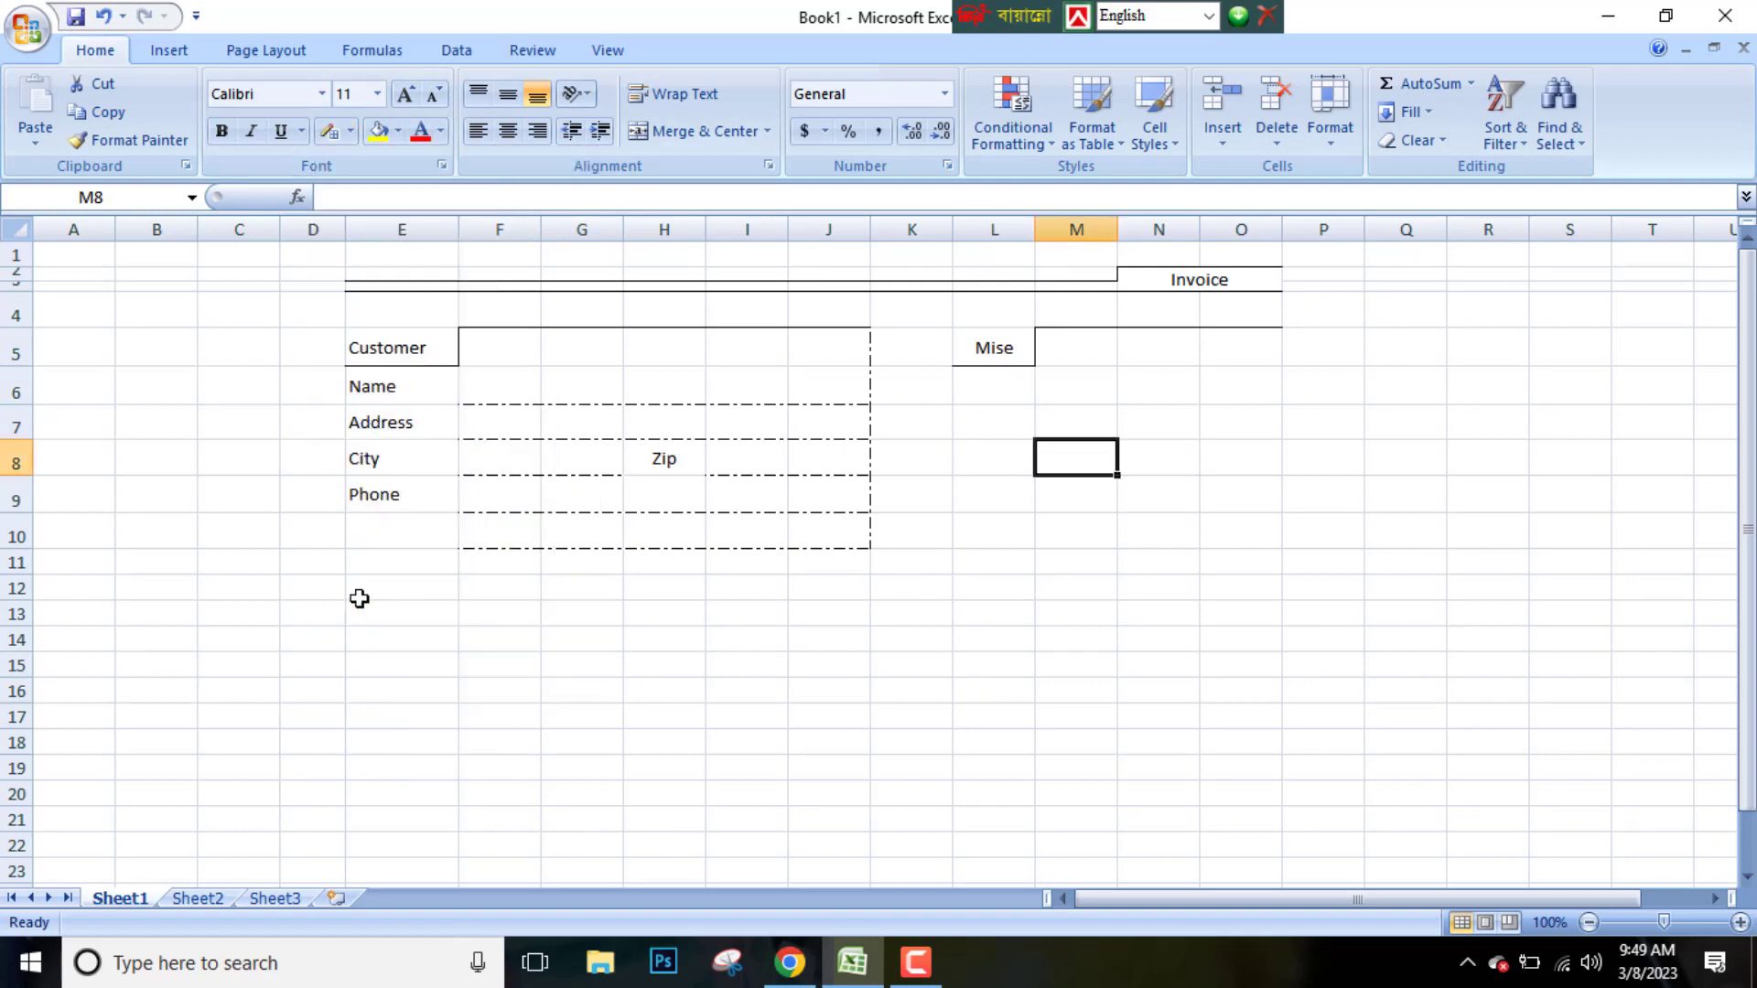
left_click(351, 131)
left_click(357, 600)
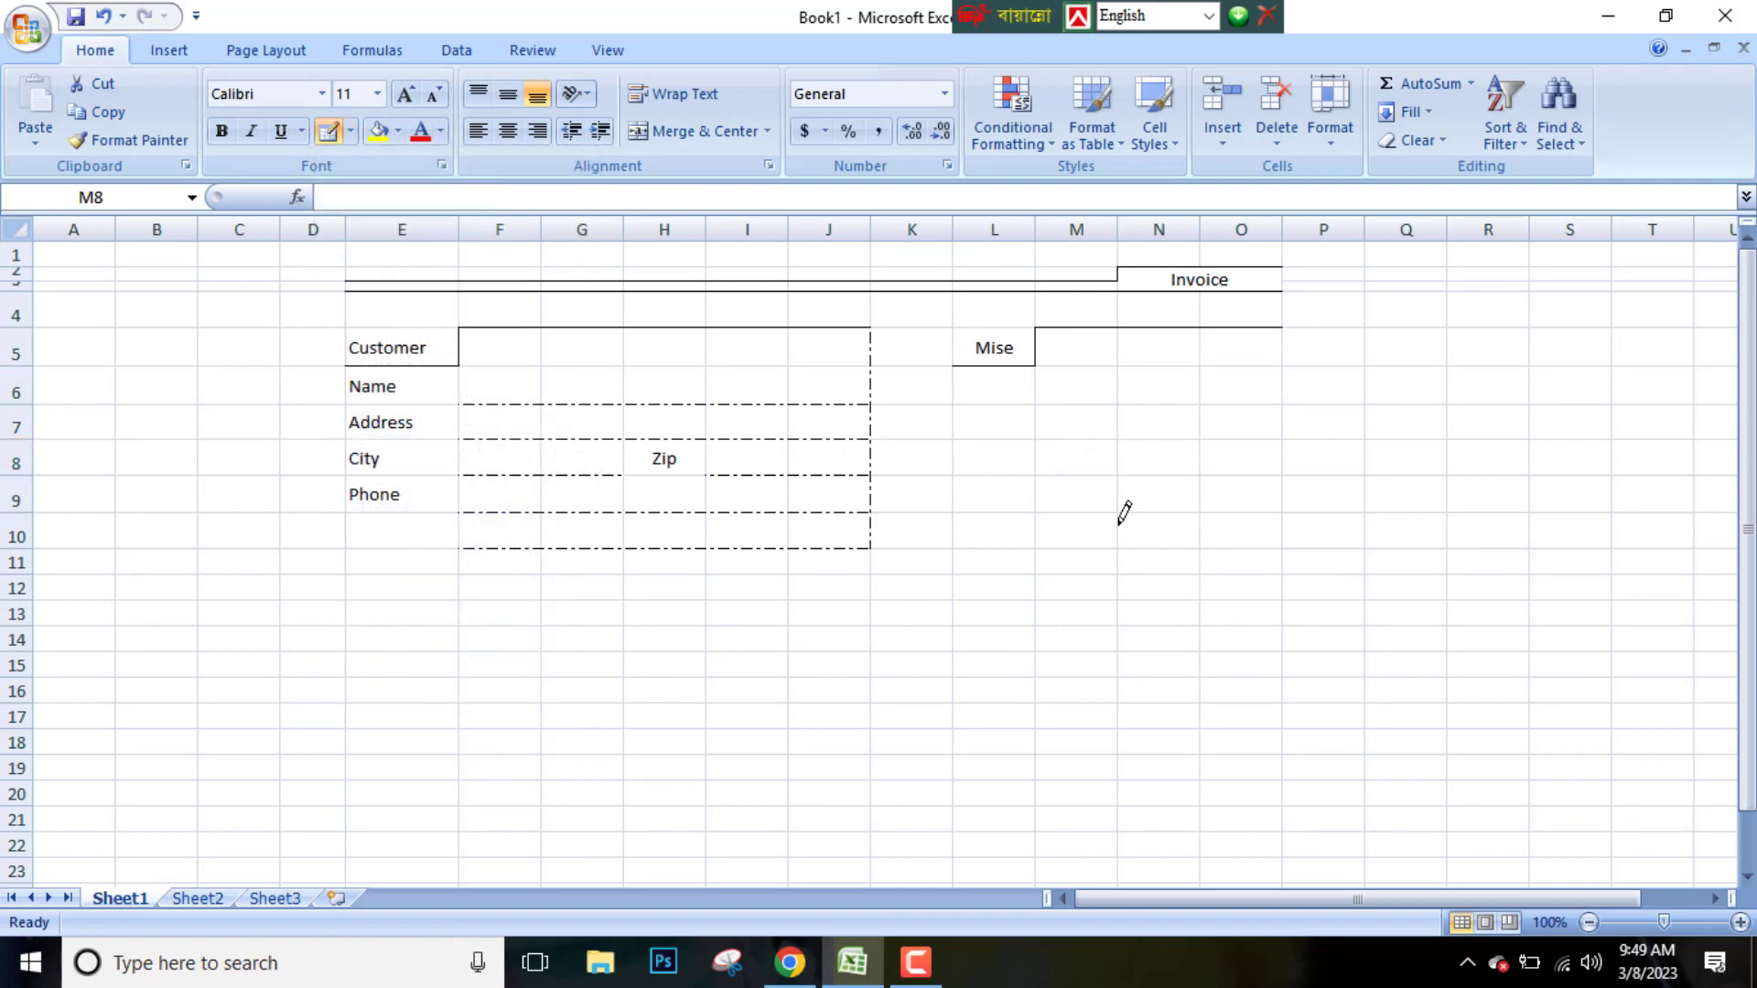
Enter the labels Date, Order, Rep and Fob down cells L6 to L9
left_click(1011, 375)
type("Date")
key("Return")
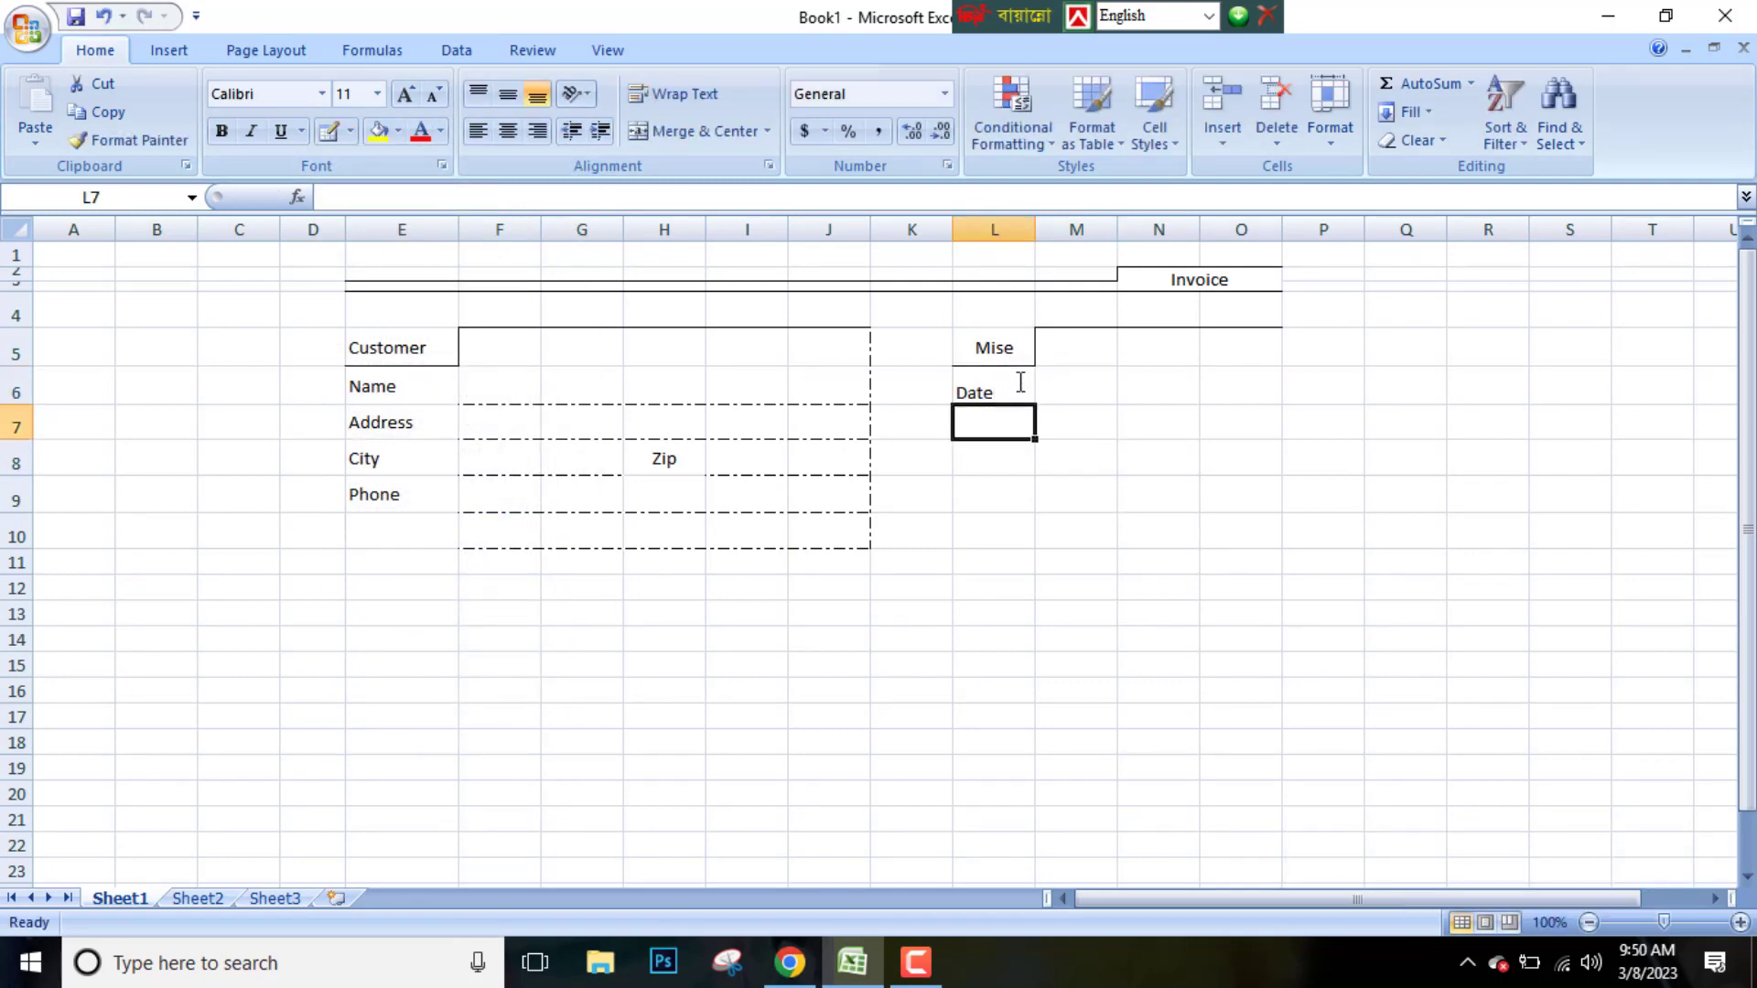
type("Order")
key("Return")
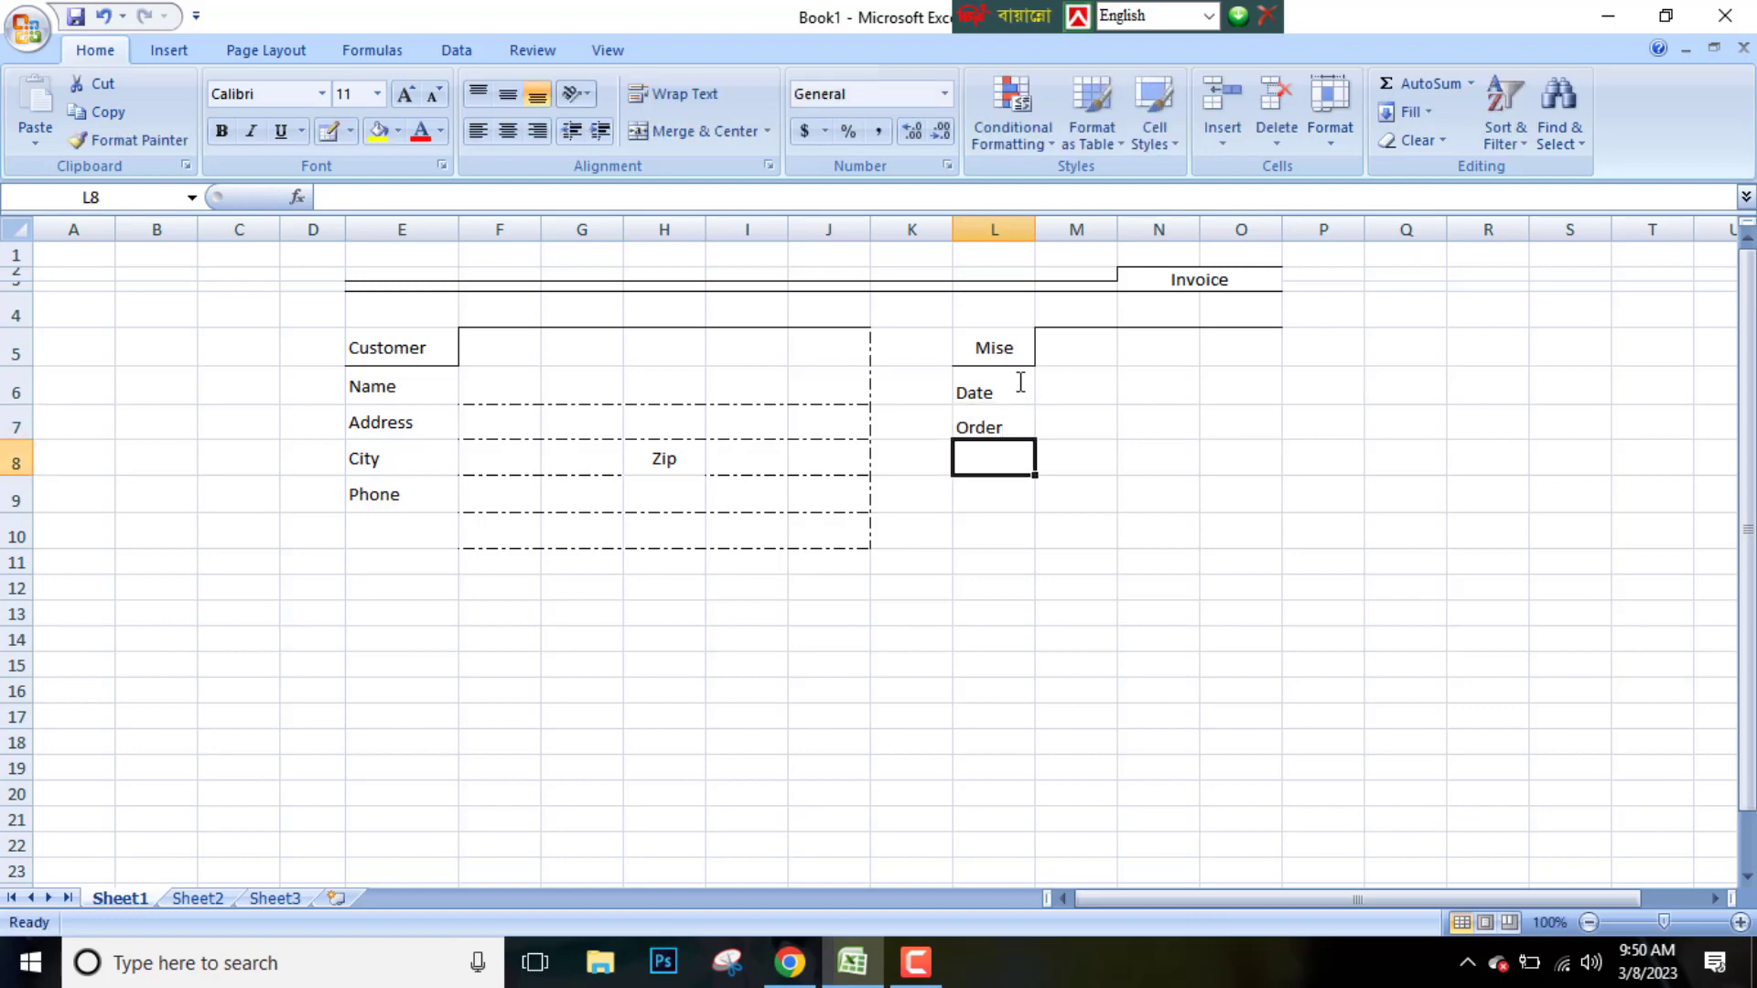
type("Rep")
key("Return")
type("Fob")
Center the Mise to Fob labels in L5:L9 horizontally and vertically
left_click_drag(1010, 352, 997, 496)
left_click(510, 134)
left_click(510, 96)
left_click(508, 131)
left_click(508, 93)
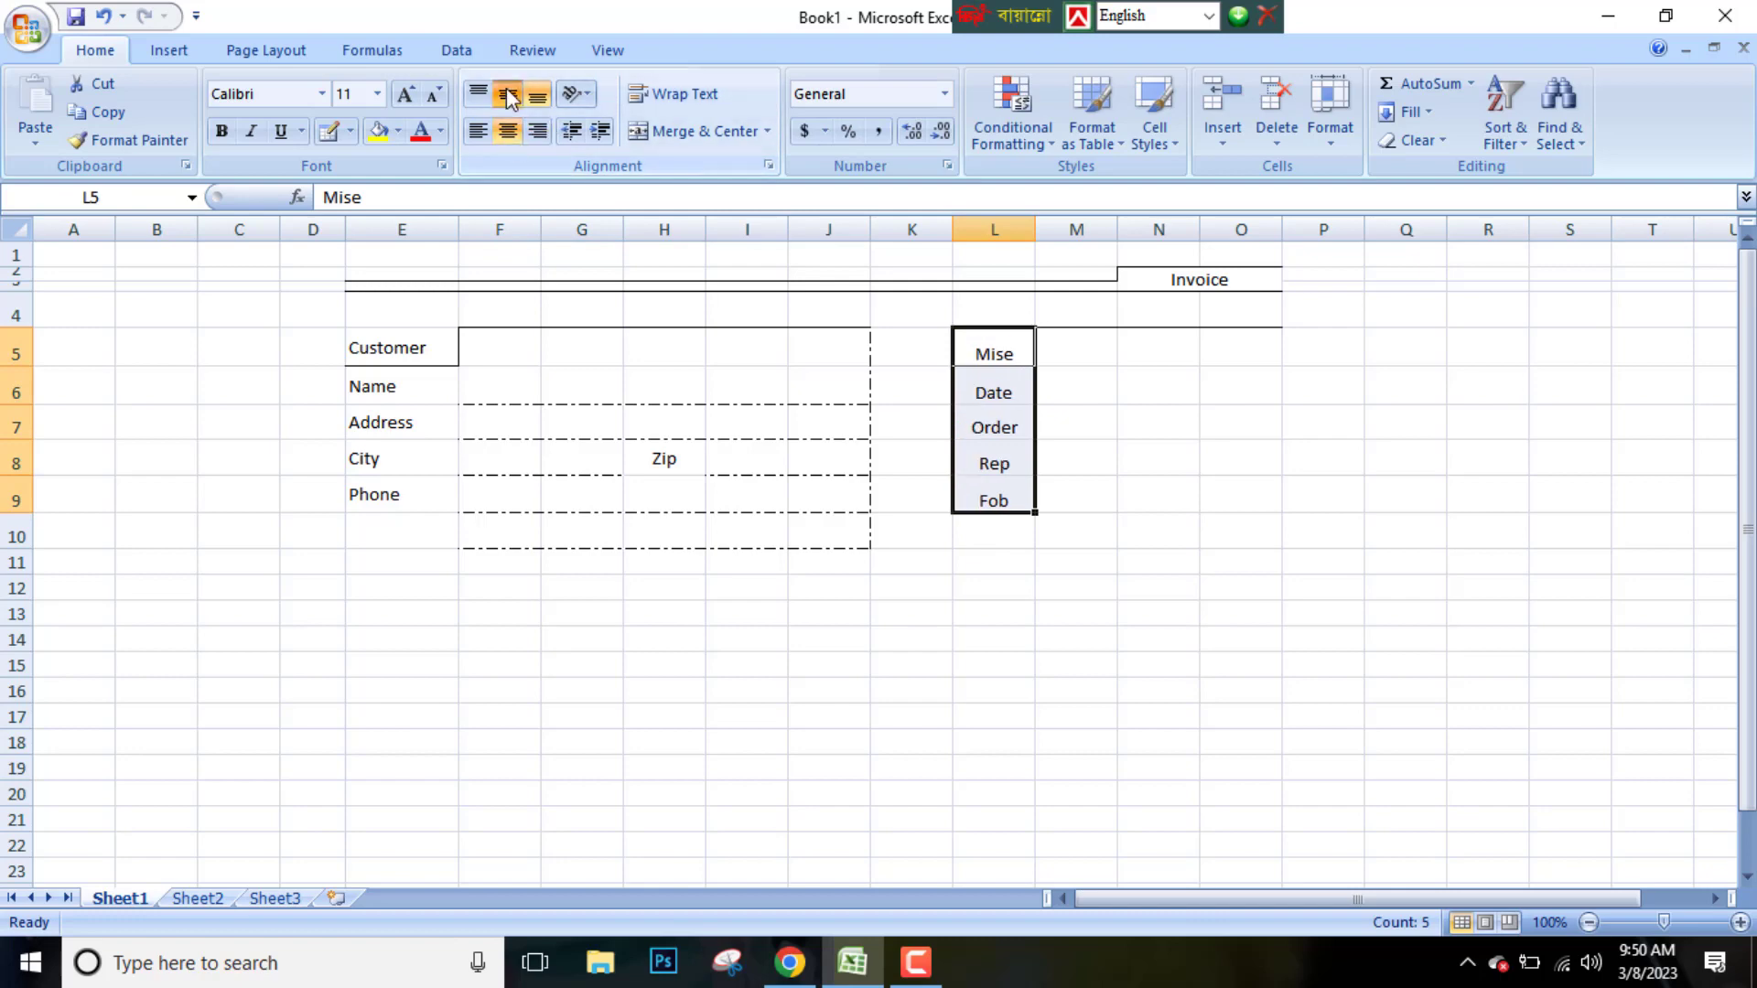
Draw dash-dot border lines under rows 6 to 9 across columns M to O with a right edge
left_click(1157, 422)
left_click(327, 131)
left_click_drag(1039, 403, 1226, 393)
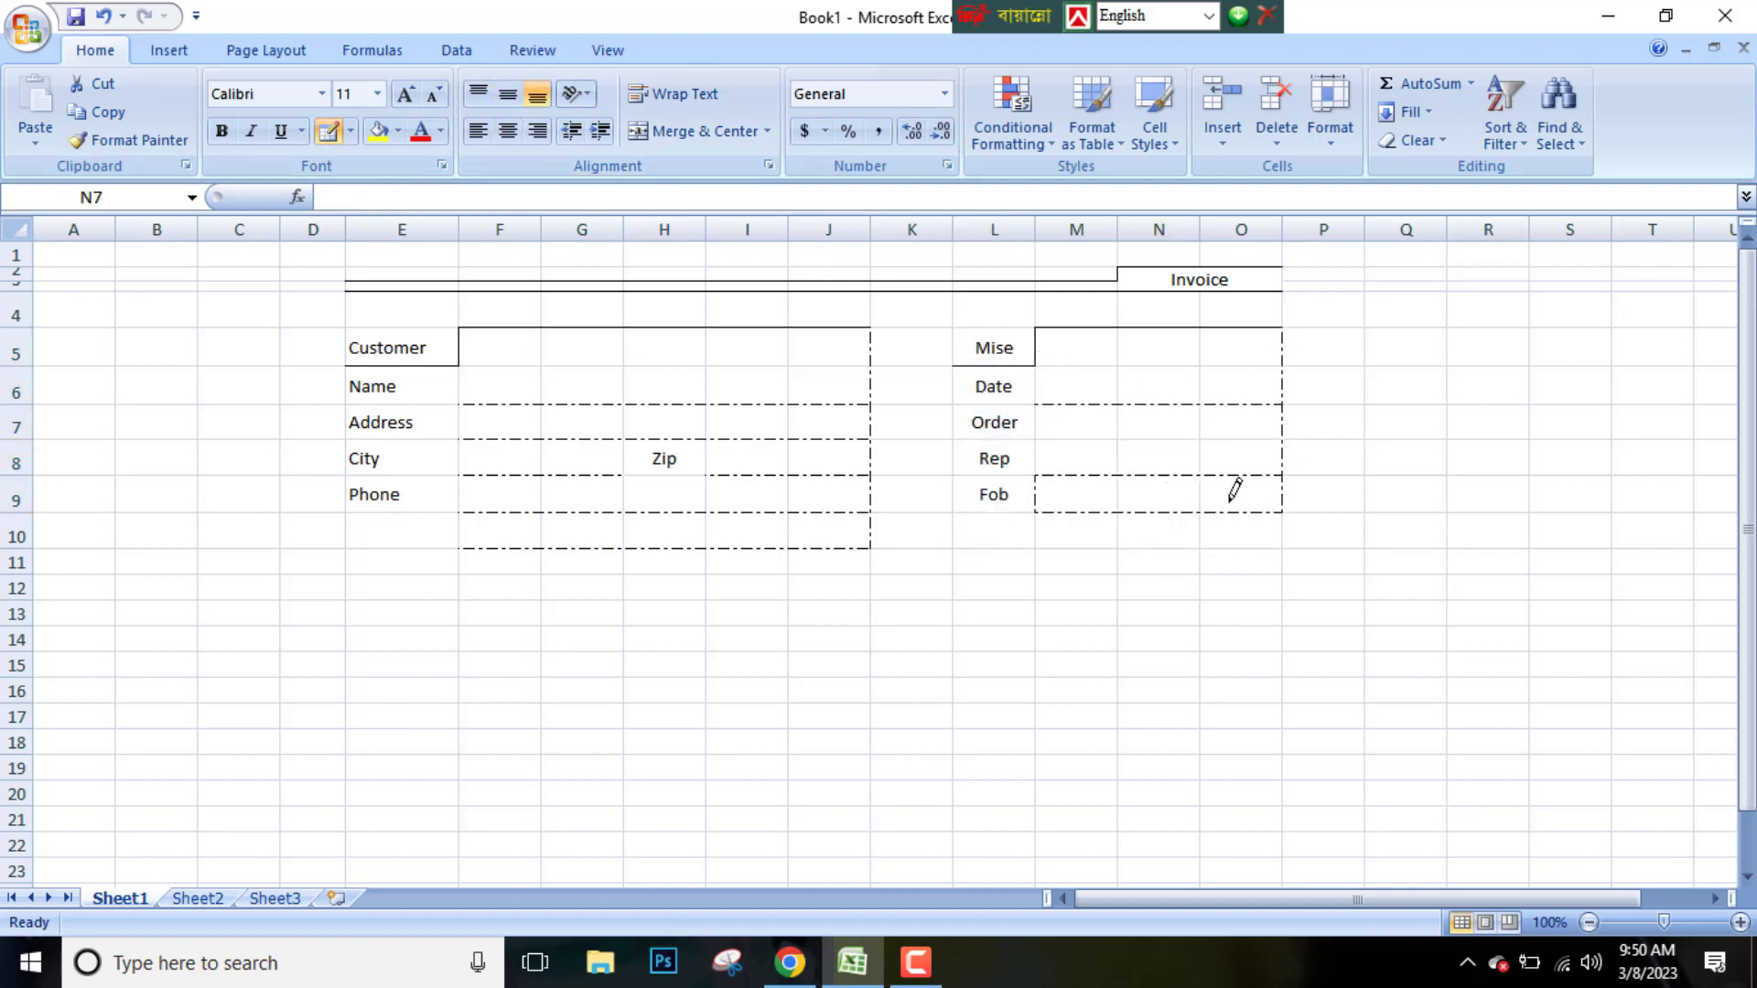
mouse_move(1043, 439)
left_mouse_down()
mouse_move(1252, 439)
mouse_move(1041, 476)
left_mouse_up()
Apply a dash-dot outline border around the item table area E12:O20
left_click(350, 131)
left_click(417, 603)
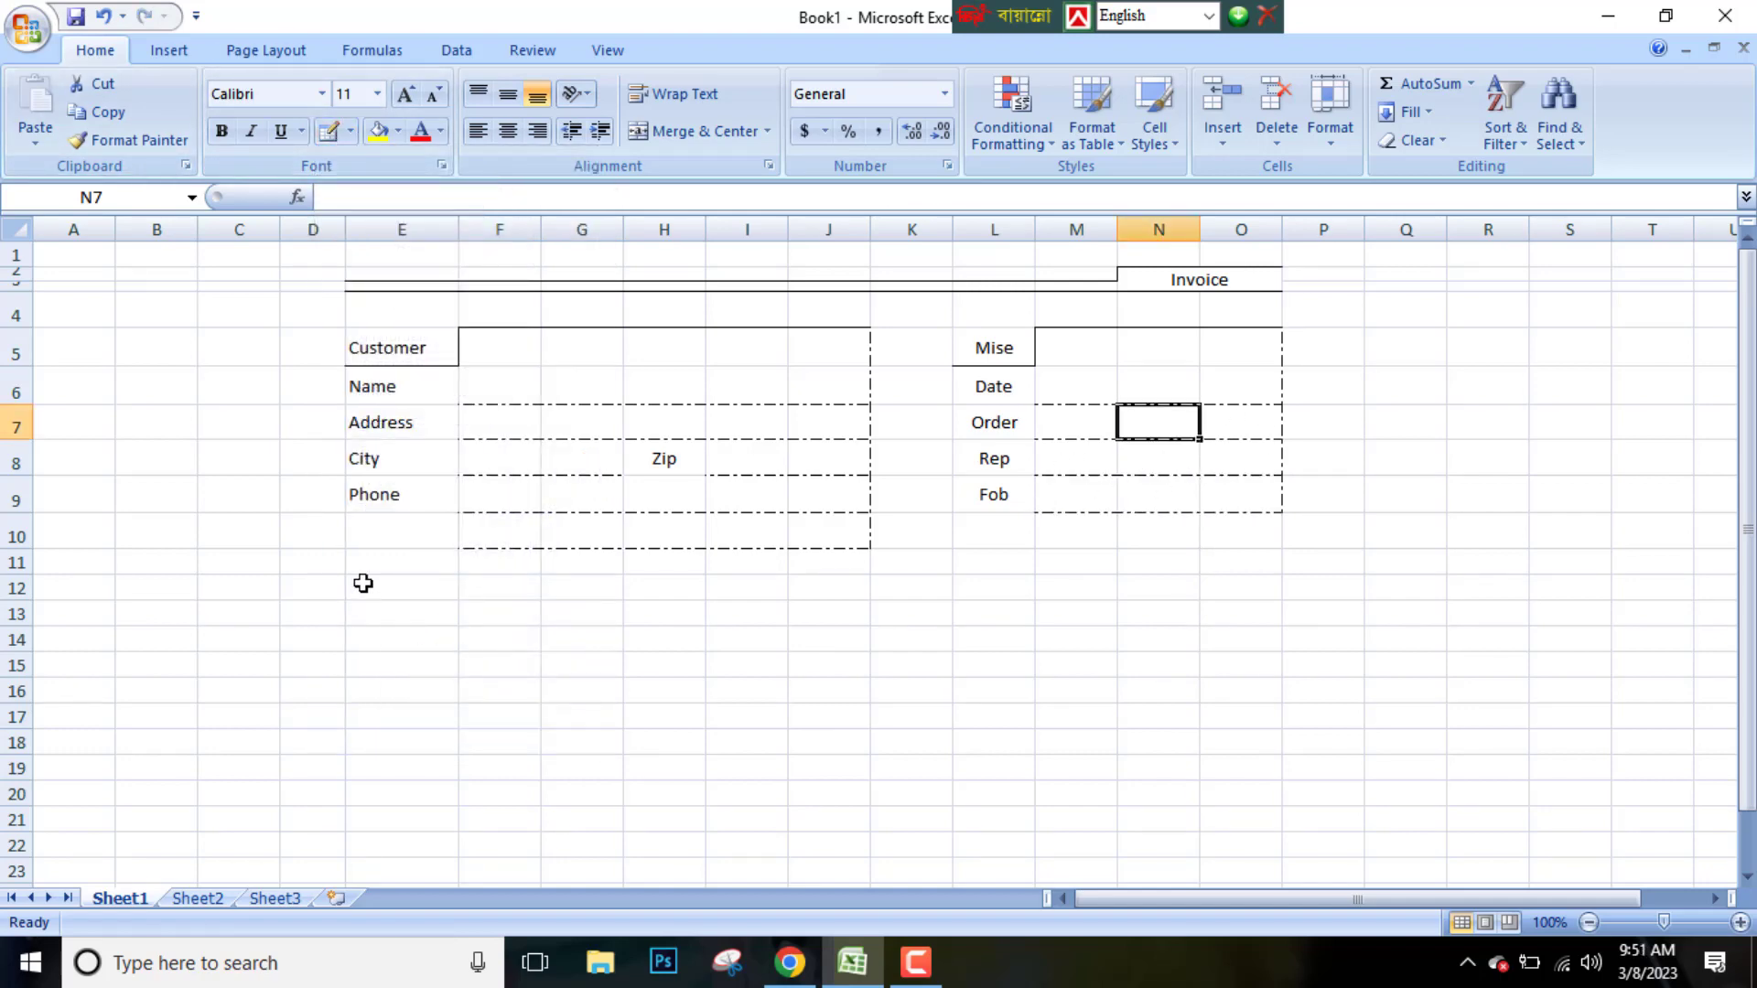
left_click_drag(363, 583, 1218, 797)
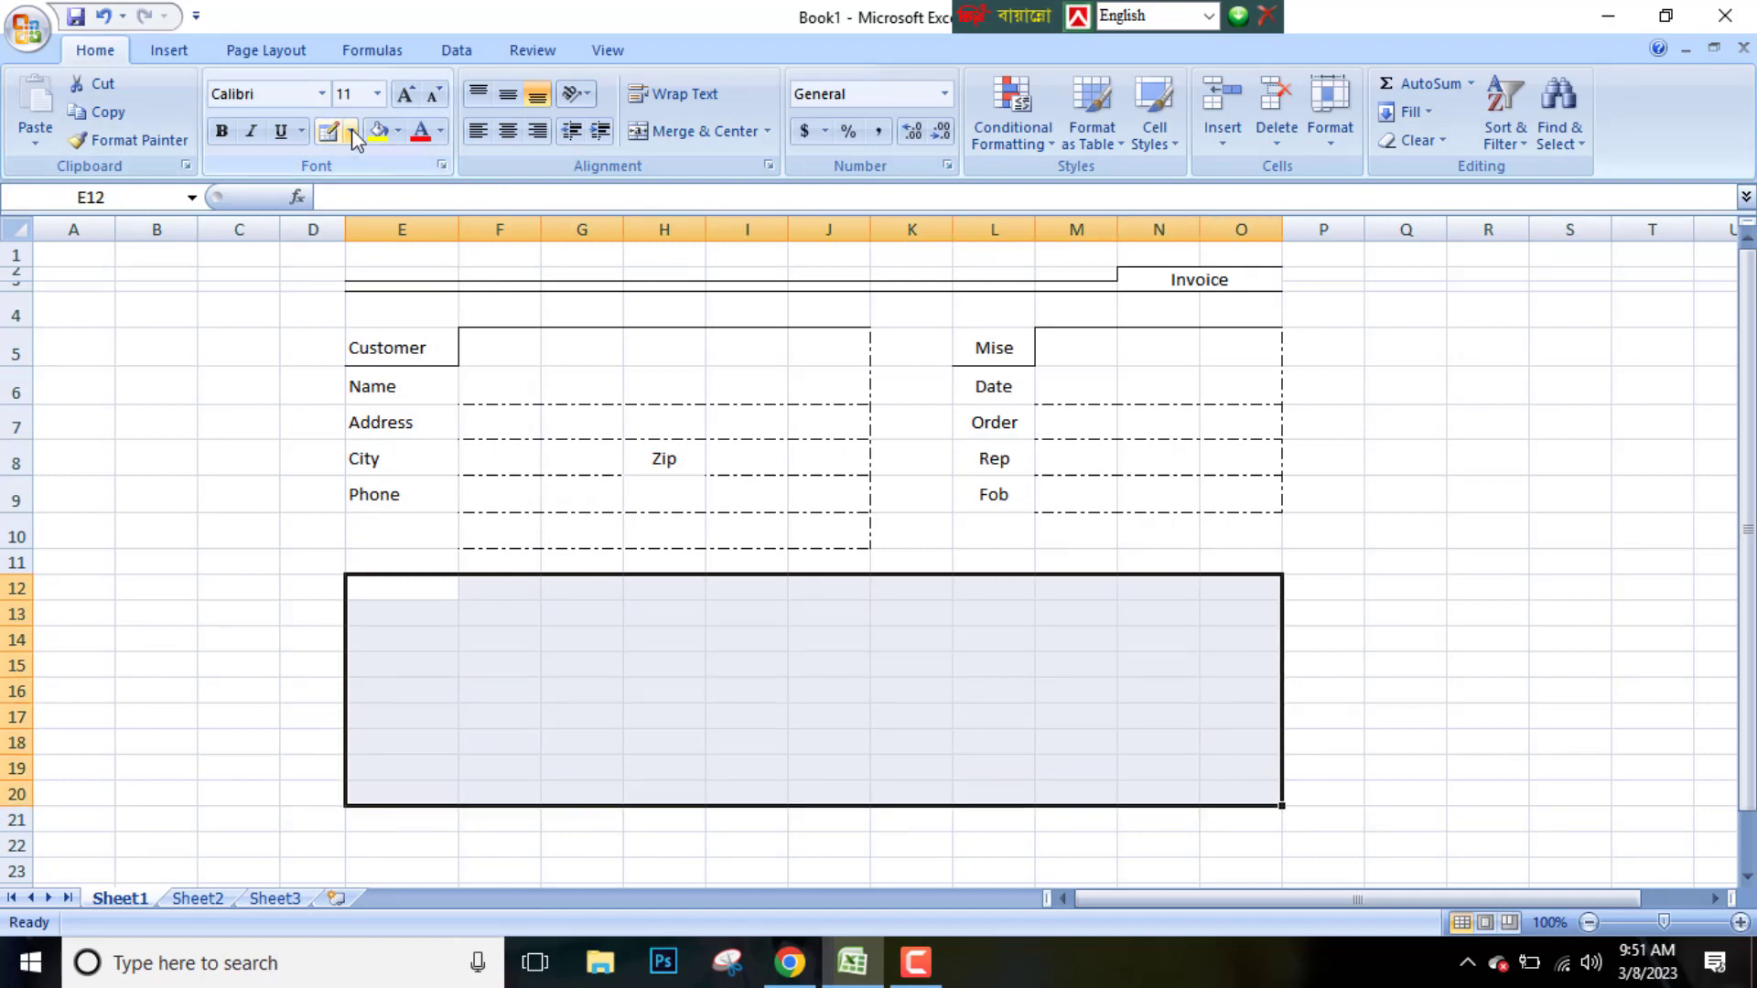
left_click(351, 131)
left_click(364, 366)
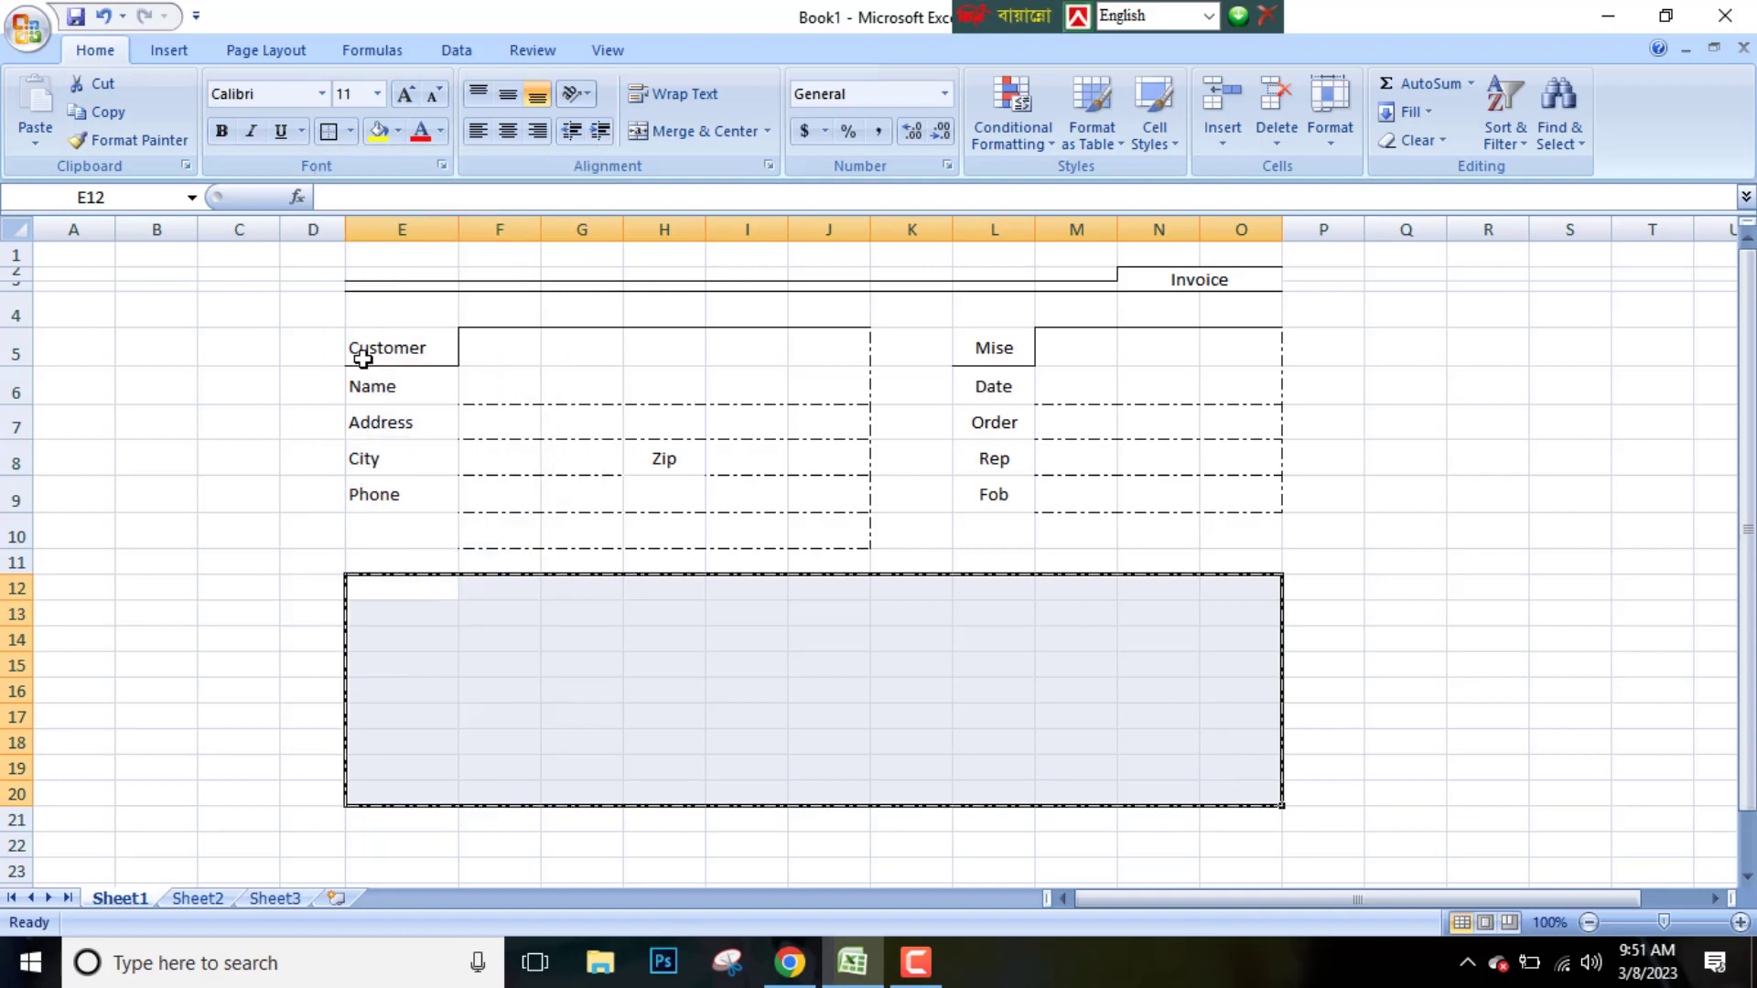
left_click(351, 132)
mouse_move(394, 710)
left_click(648, 682)
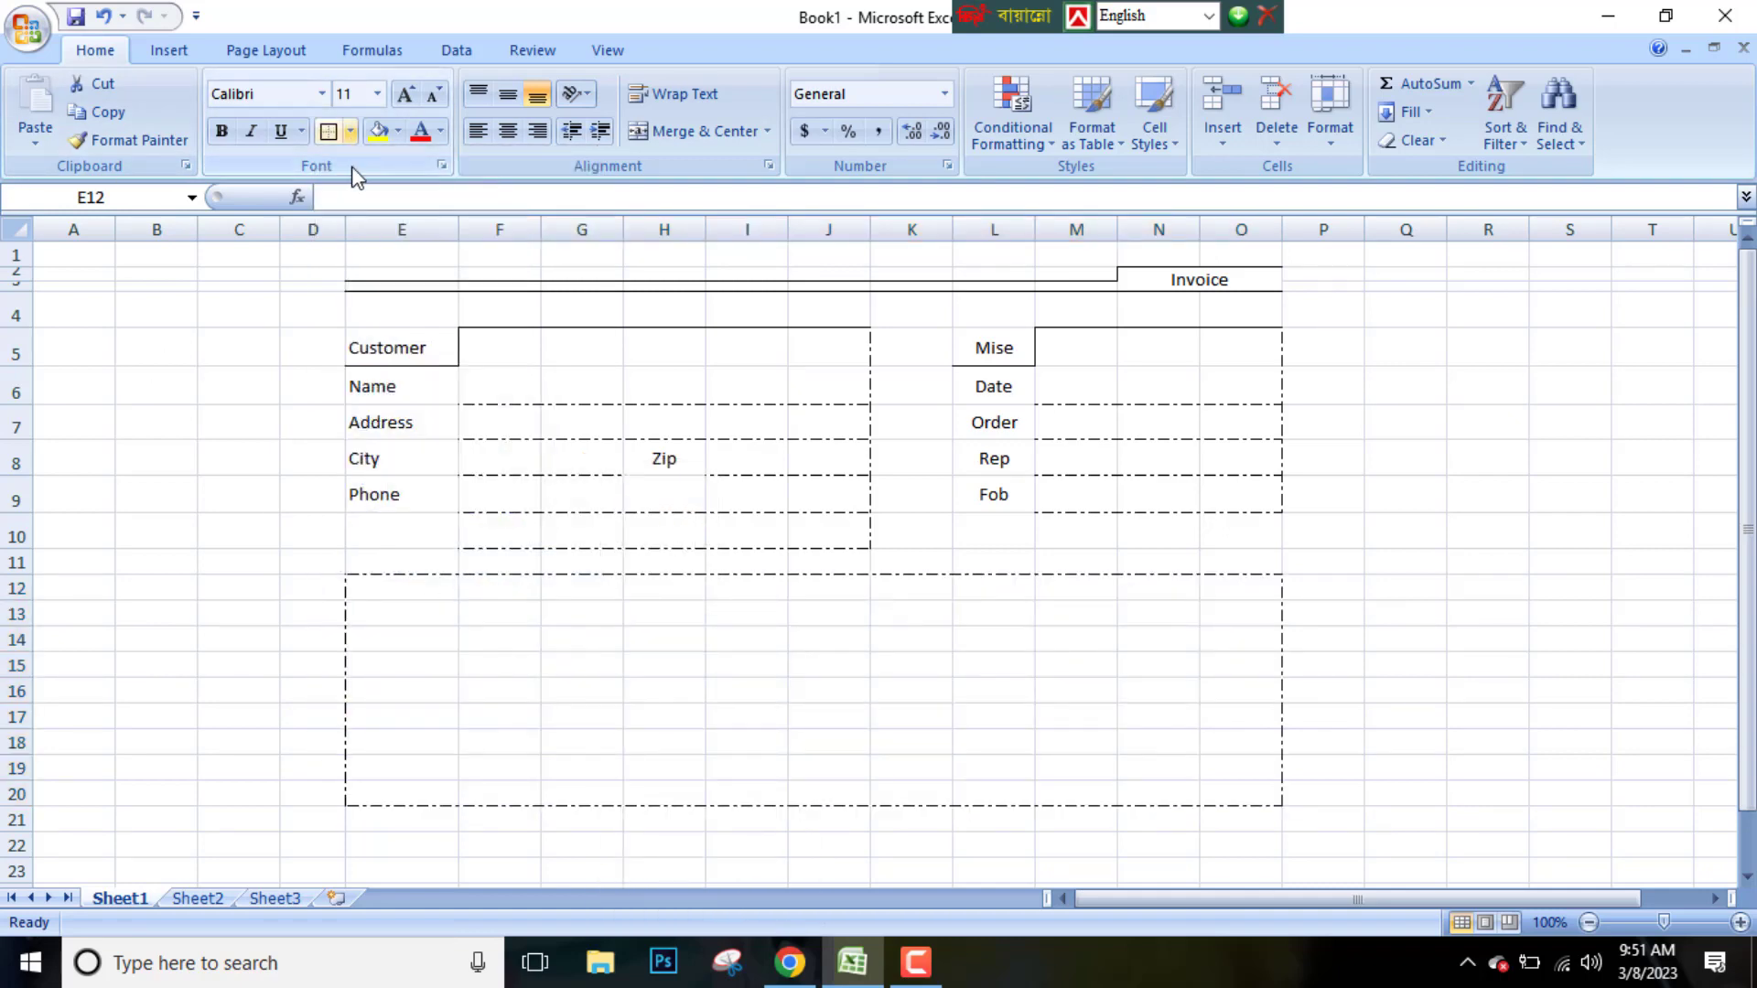
Replace it with a solid outline border around E12:O20
left_click(352, 132)
left_click(401, 597)
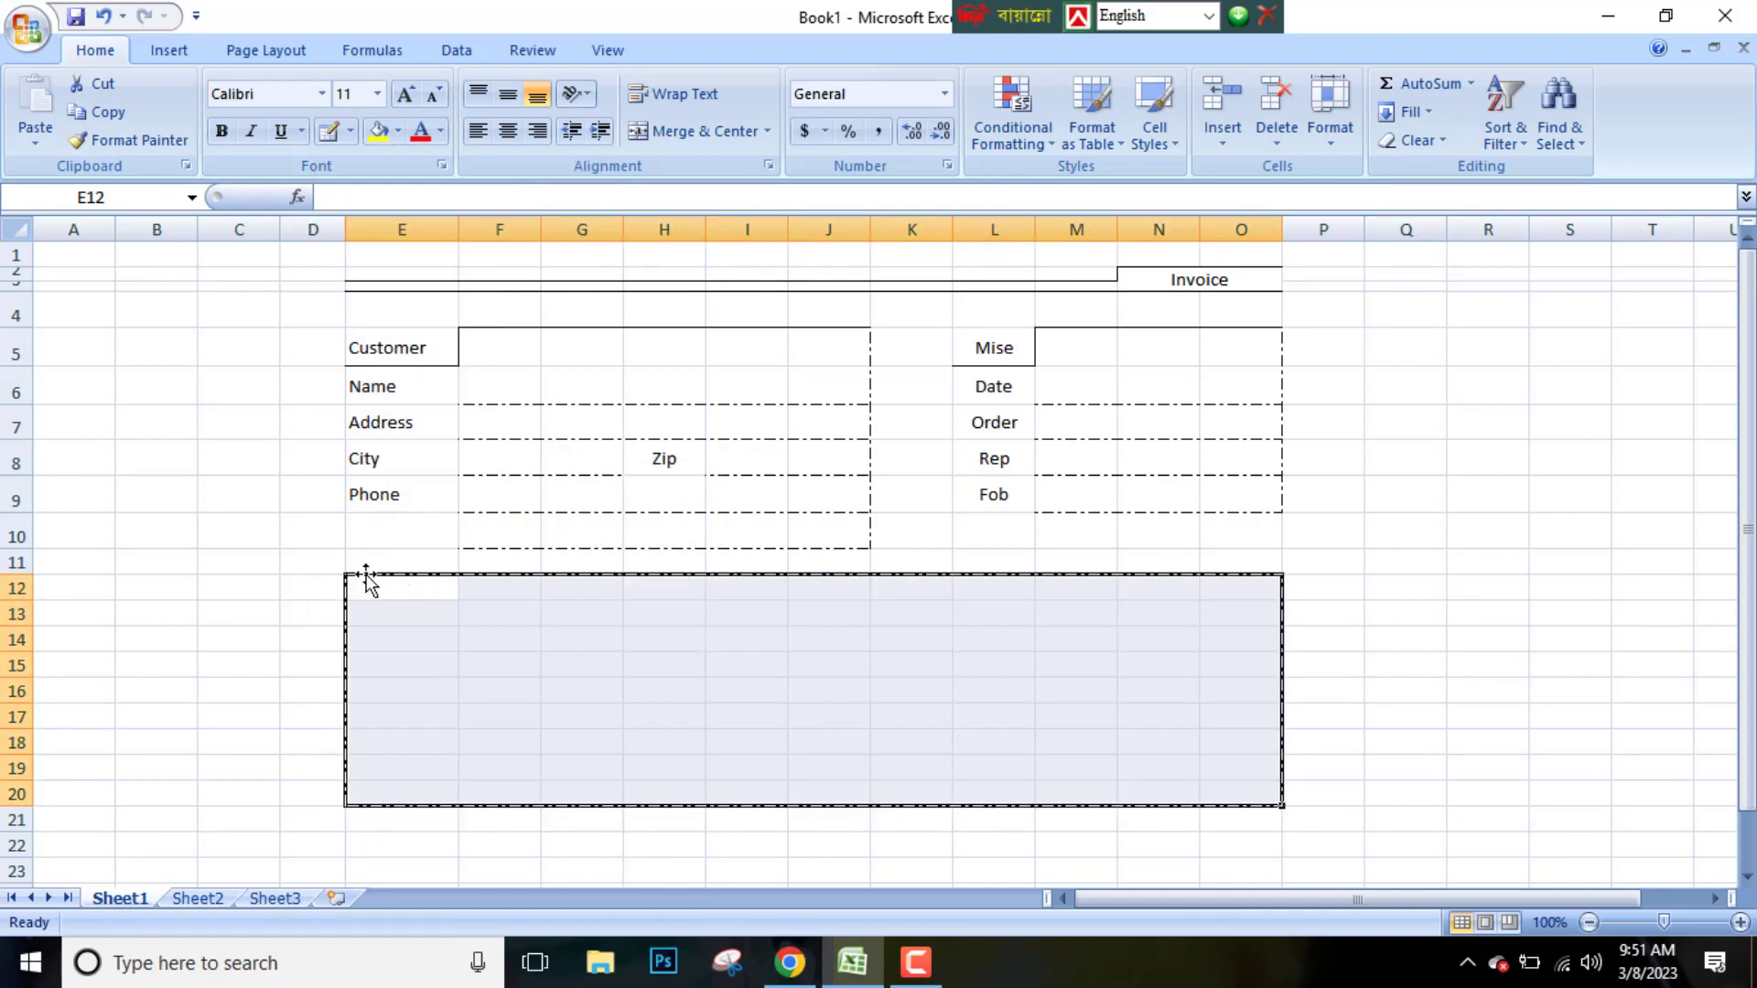
left_click(371, 585)
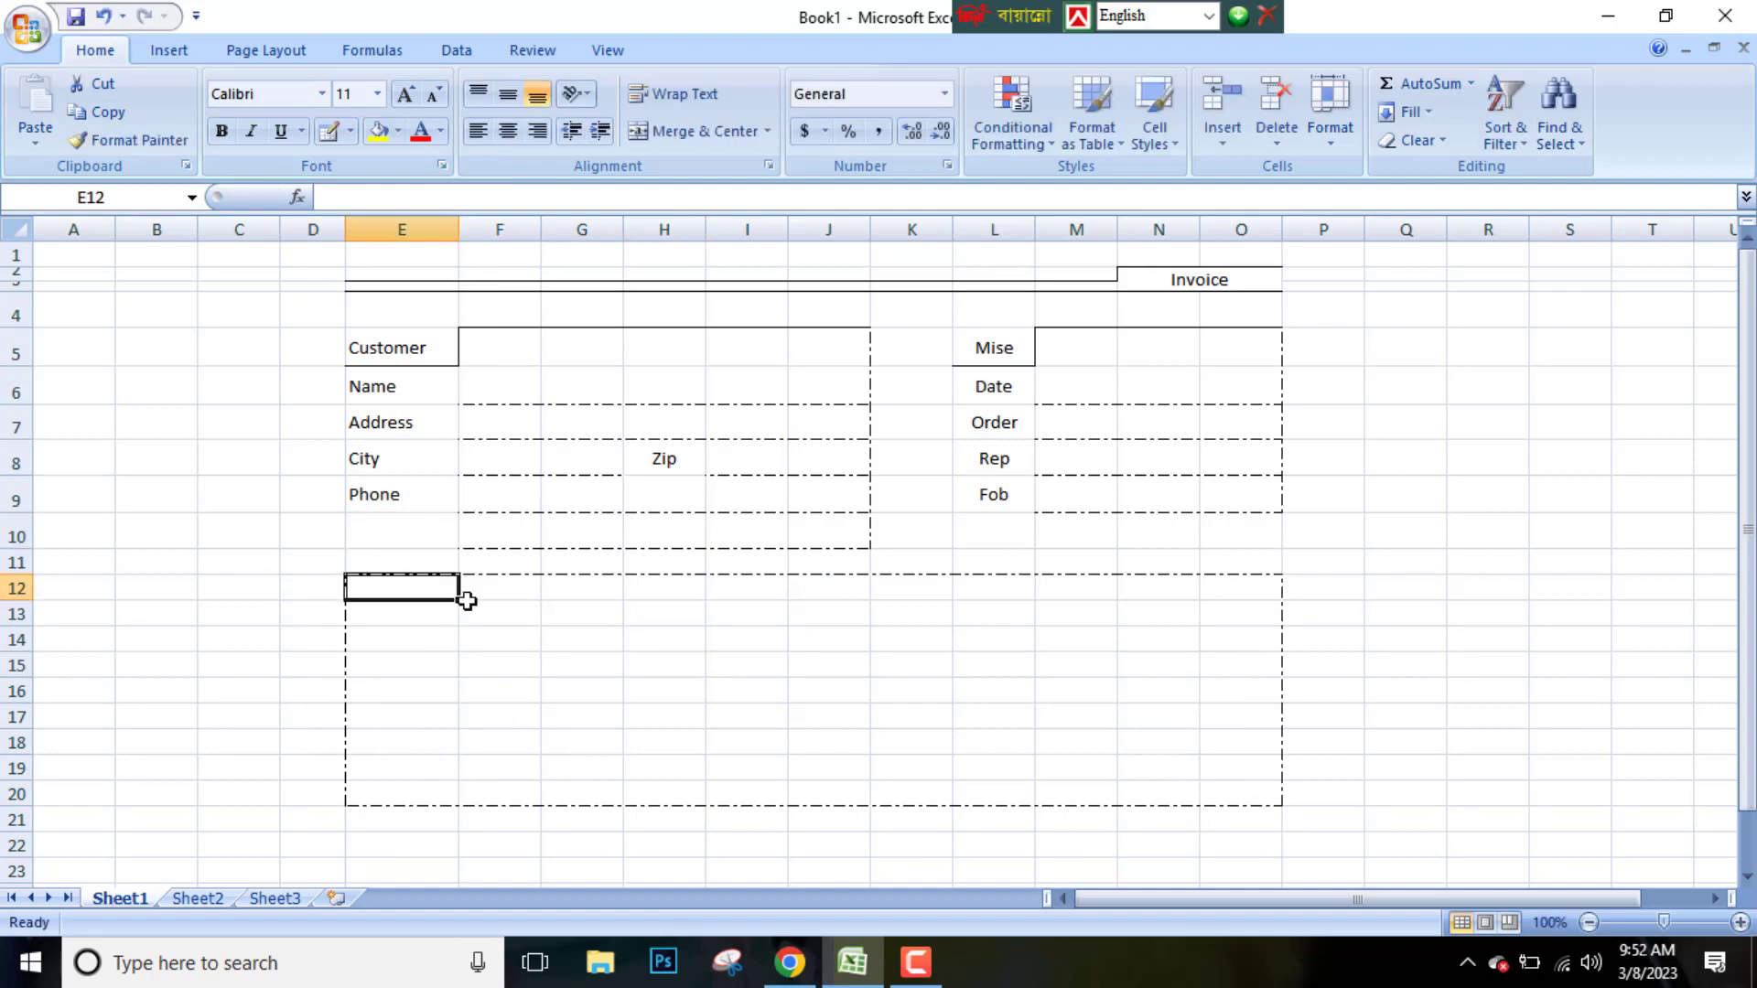
left_click_drag(458, 590, 1277, 801)
left_click(351, 132)
left_click(373, 363)
left_click(498, 640)
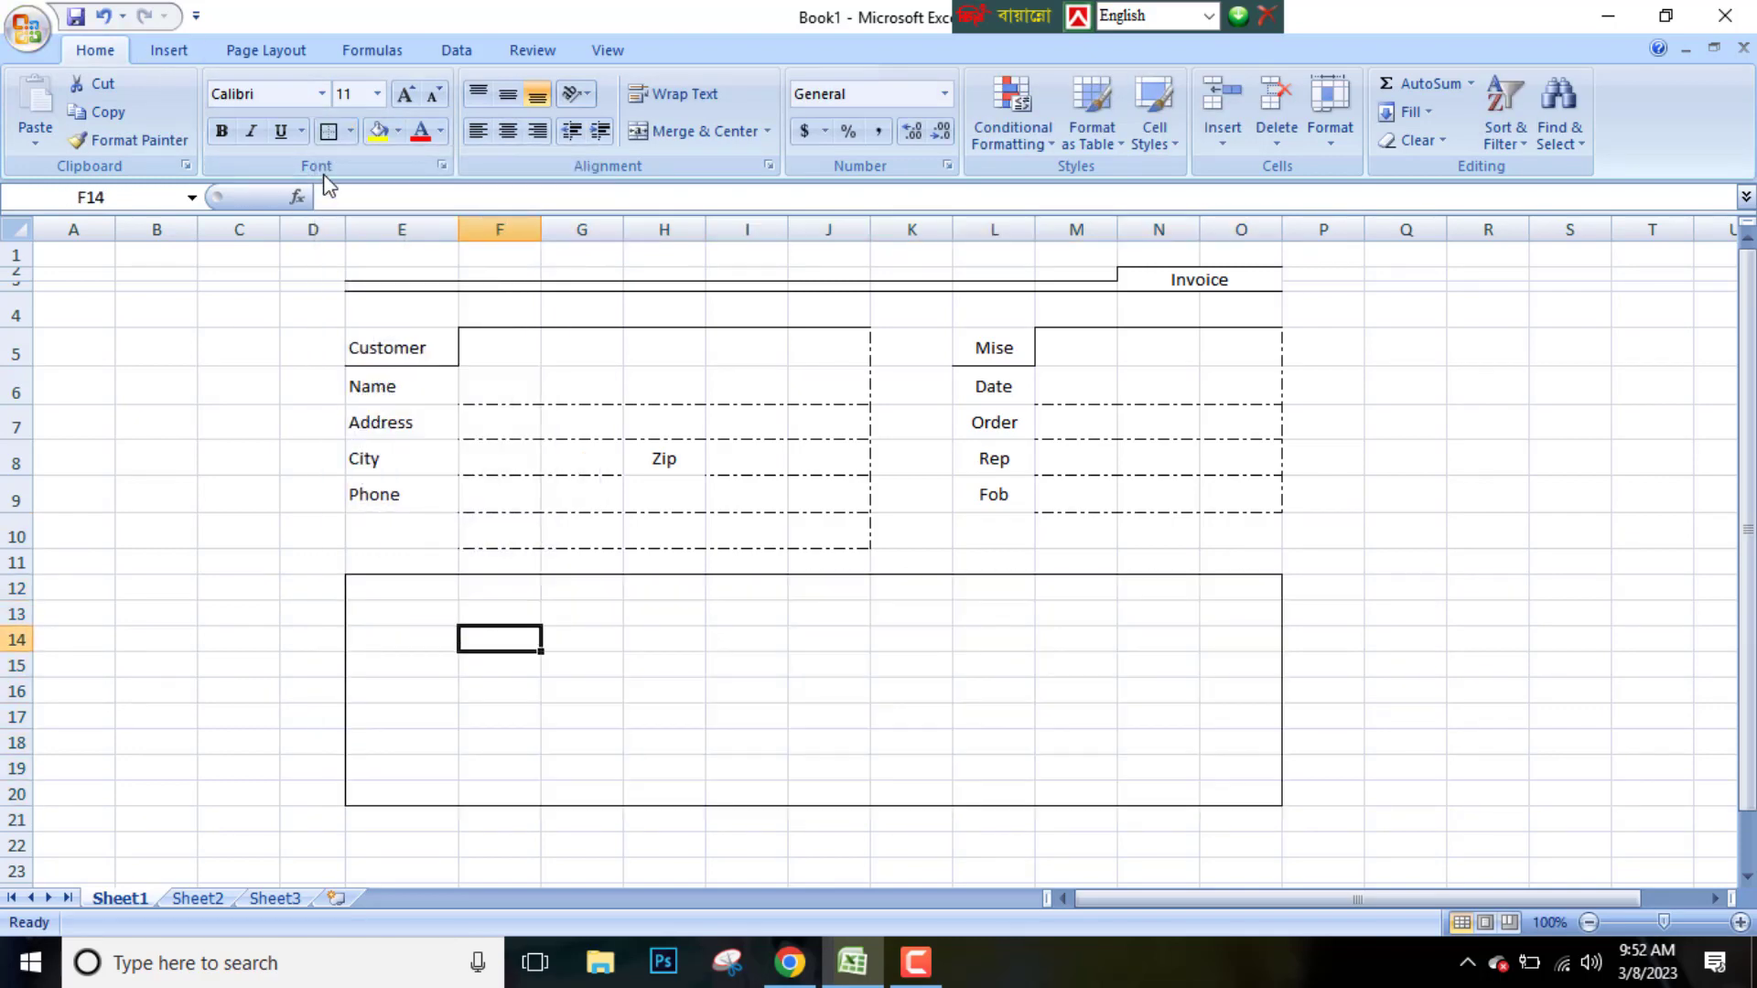
Draw solid lines splitting E12:O20 into Qty, Description, U/Price and Total columns with a header row line under row 12
left_click(351, 132)
left_click(400, 596)
left_click_drag(458, 564, 464, 756)
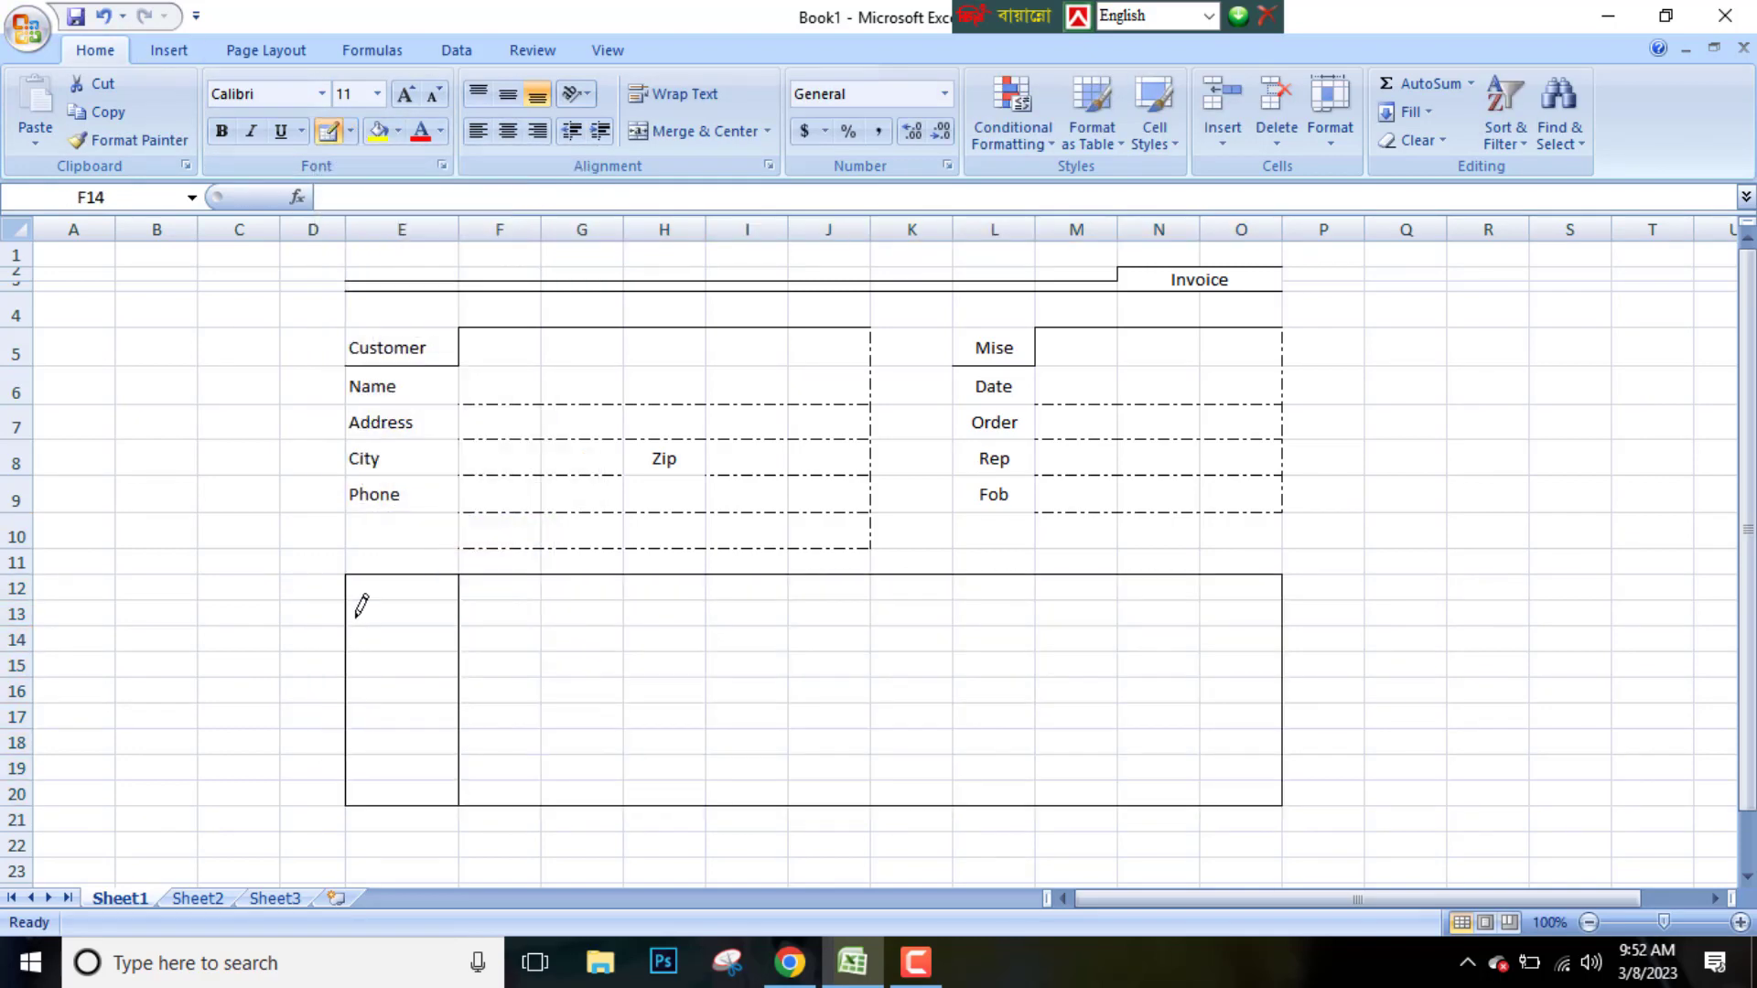
left_click_drag(361, 606, 1211, 595)
left_click_drag(1039, 566, 1043, 744)
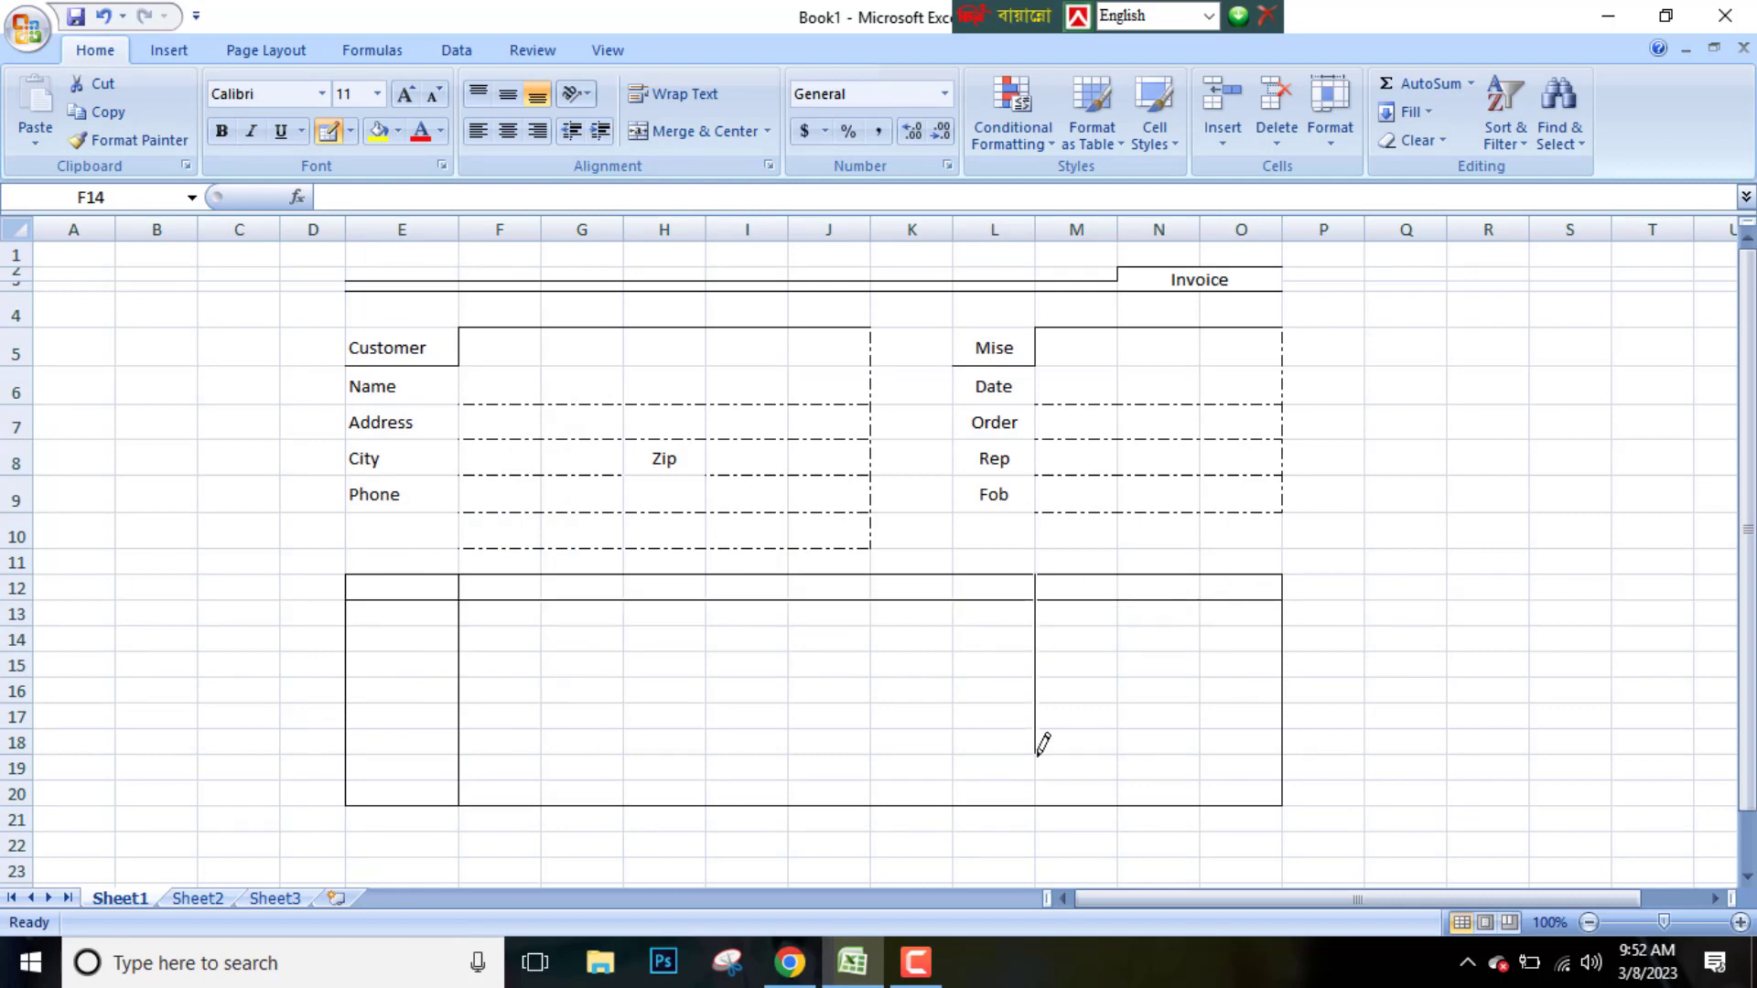
left_click_drag(953, 573, 953, 803)
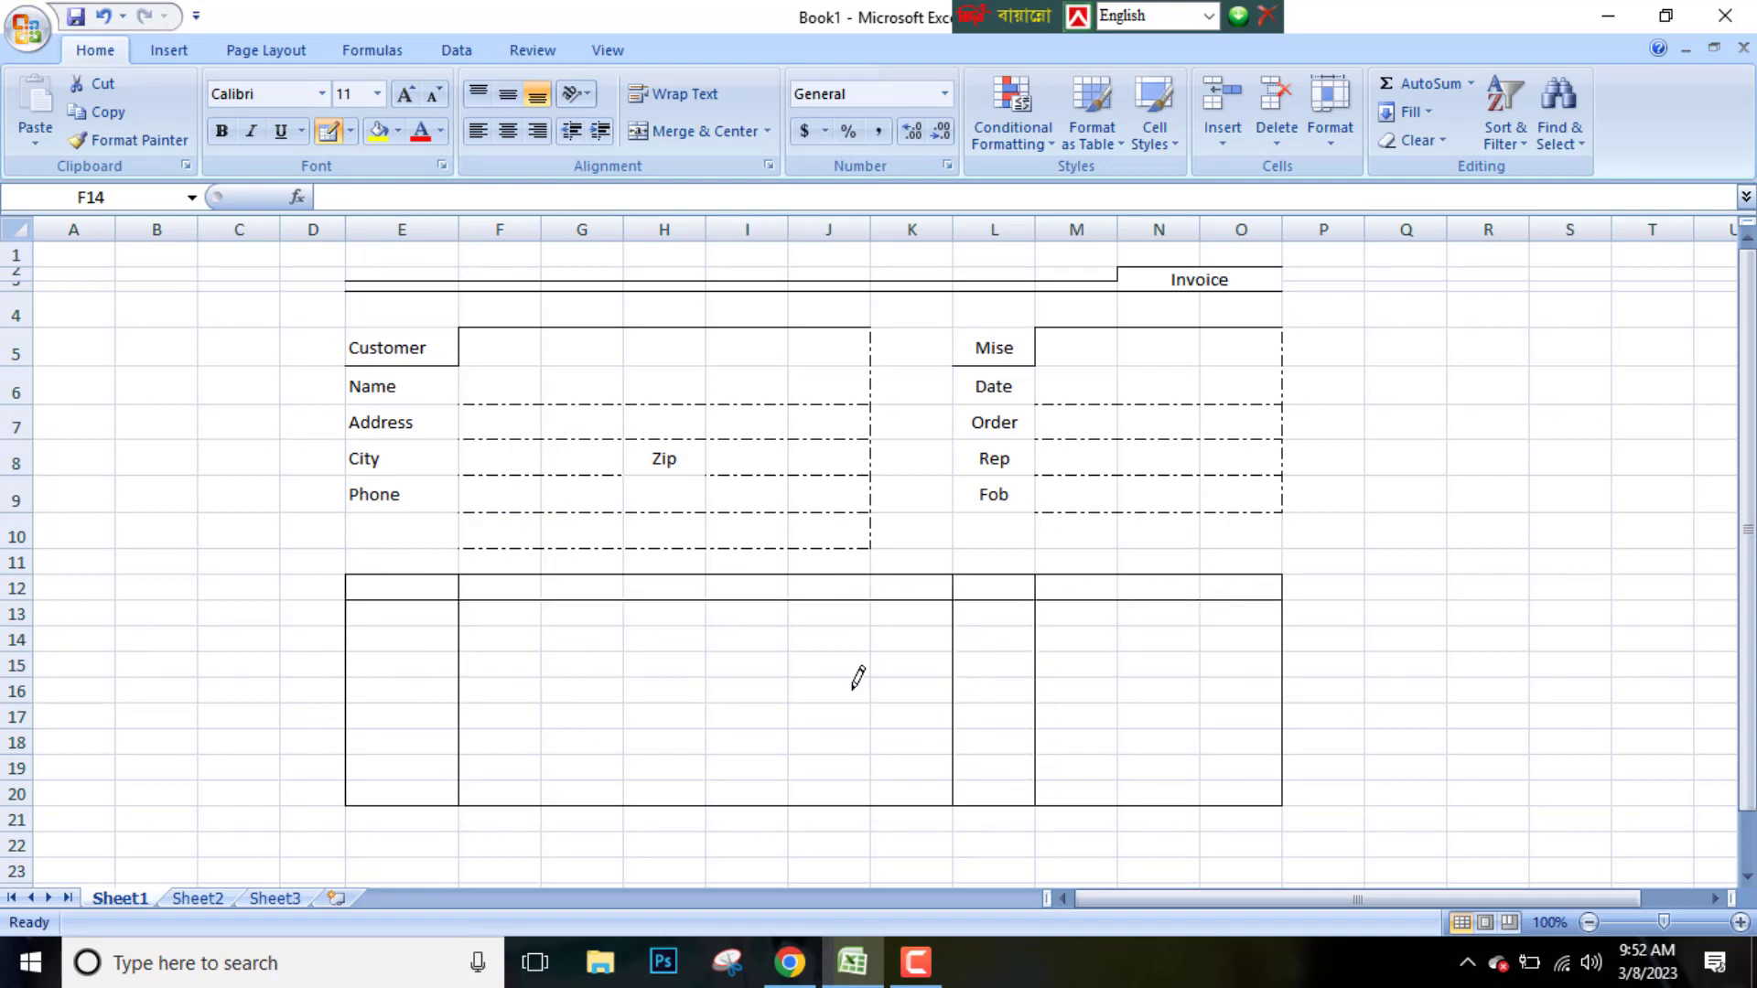
key("Escape")
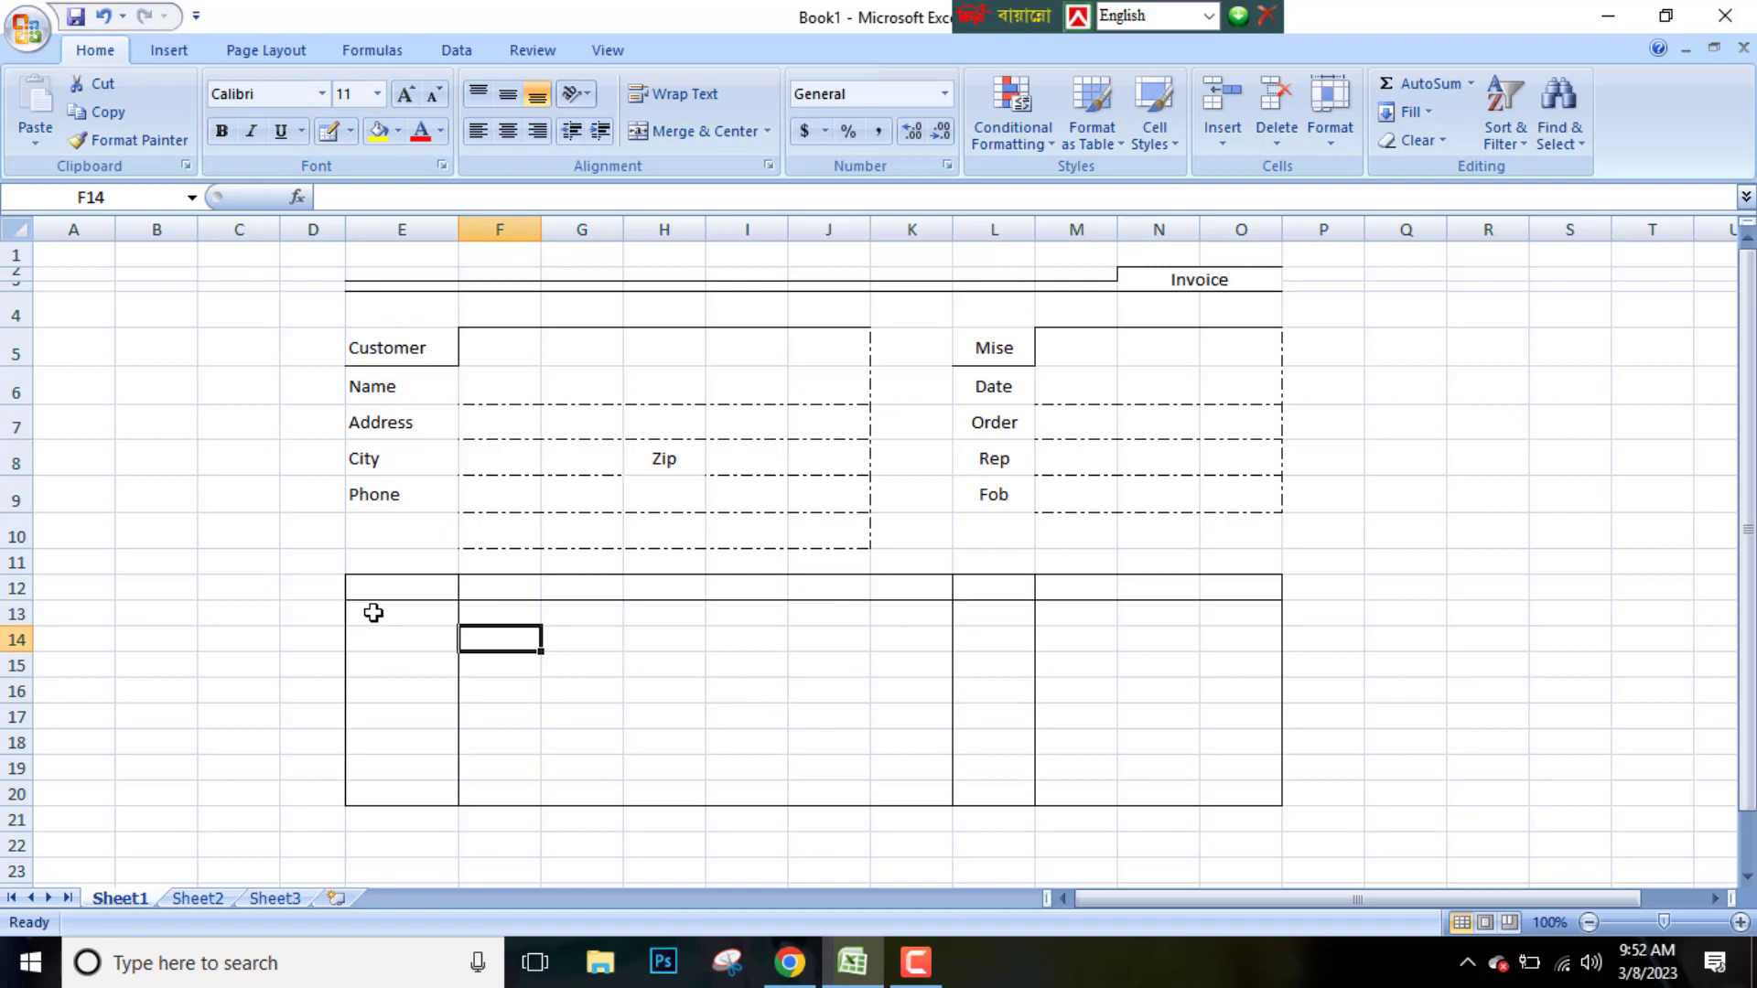
Merge the body cells of each column across rows 13 to 20 (E, F:K, L and M:O)
left_click_drag(374, 612, 389, 793)
left_click(692, 131)
left_click_drag(499, 612, 897, 792)
left_click(700, 131)
left_click_drag(997, 616, 994, 790)
left_click(993, 793)
left_click(700, 131)
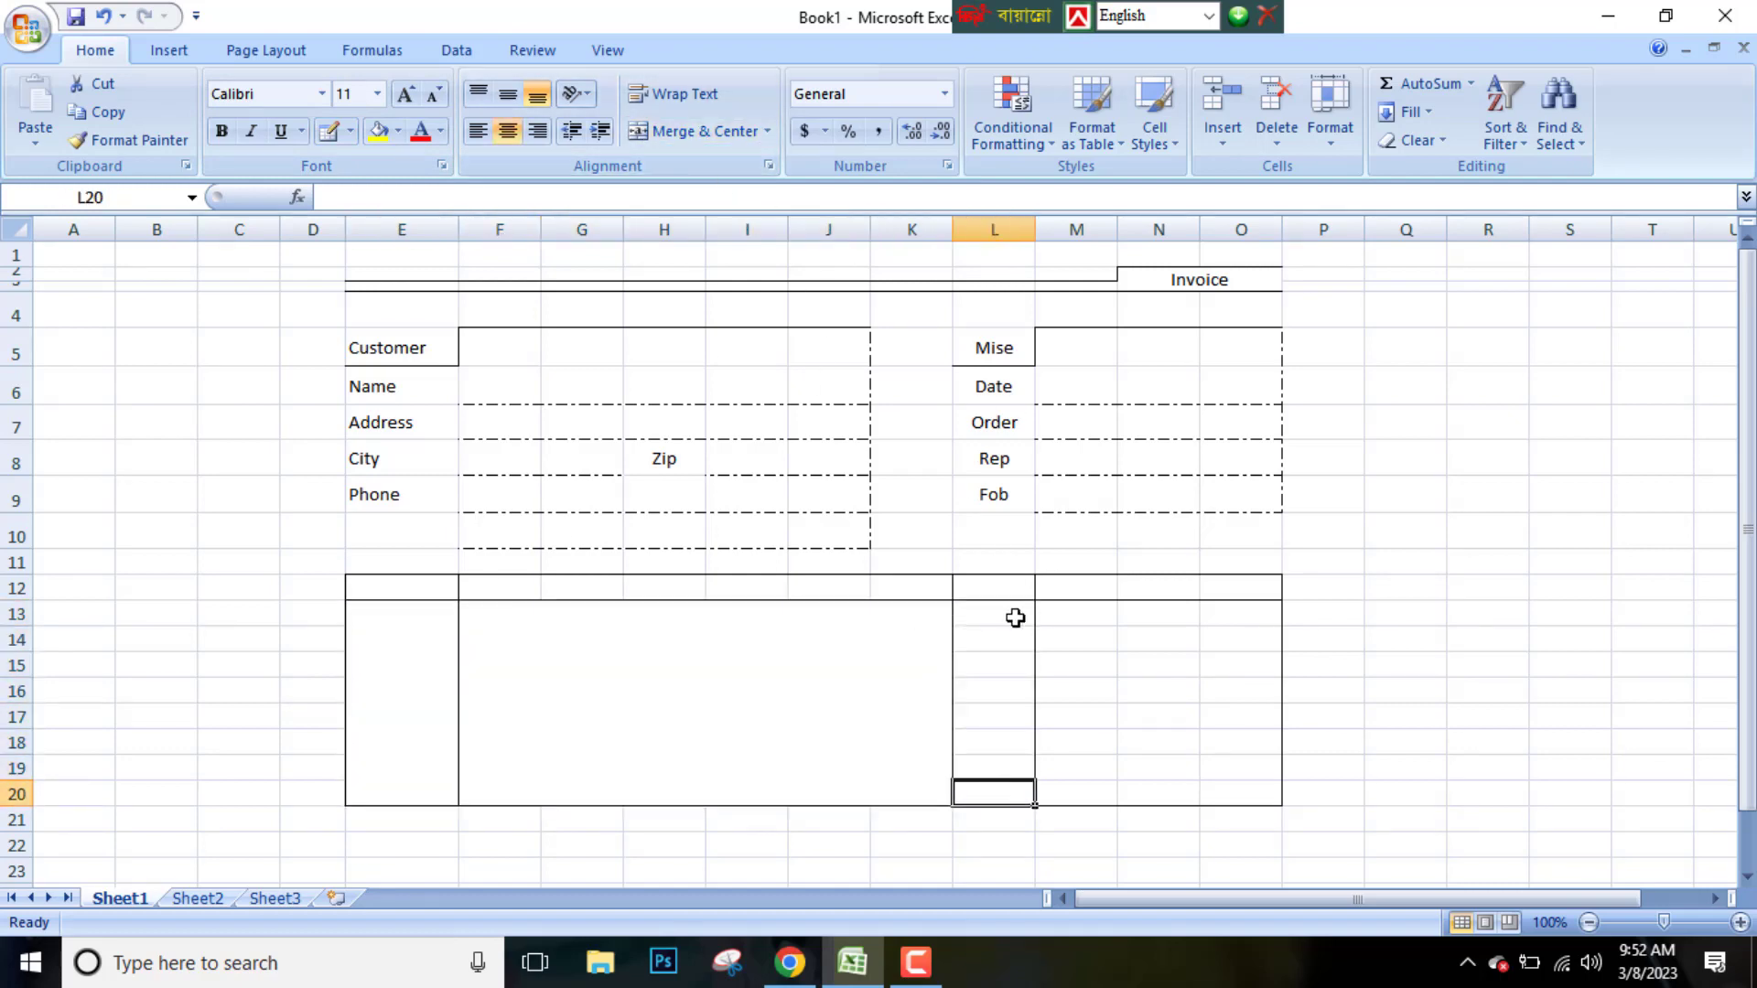
left_click(1016, 619)
left_click_drag(1065, 616, 1241, 772)
left_click(682, 131)
left_click(689, 132)
left_click(692, 134)
left_click_drag(996, 615, 993, 792)
left_click(693, 130)
Enter the header Qty in E12
left_click_drag(431, 588, 1263, 587)
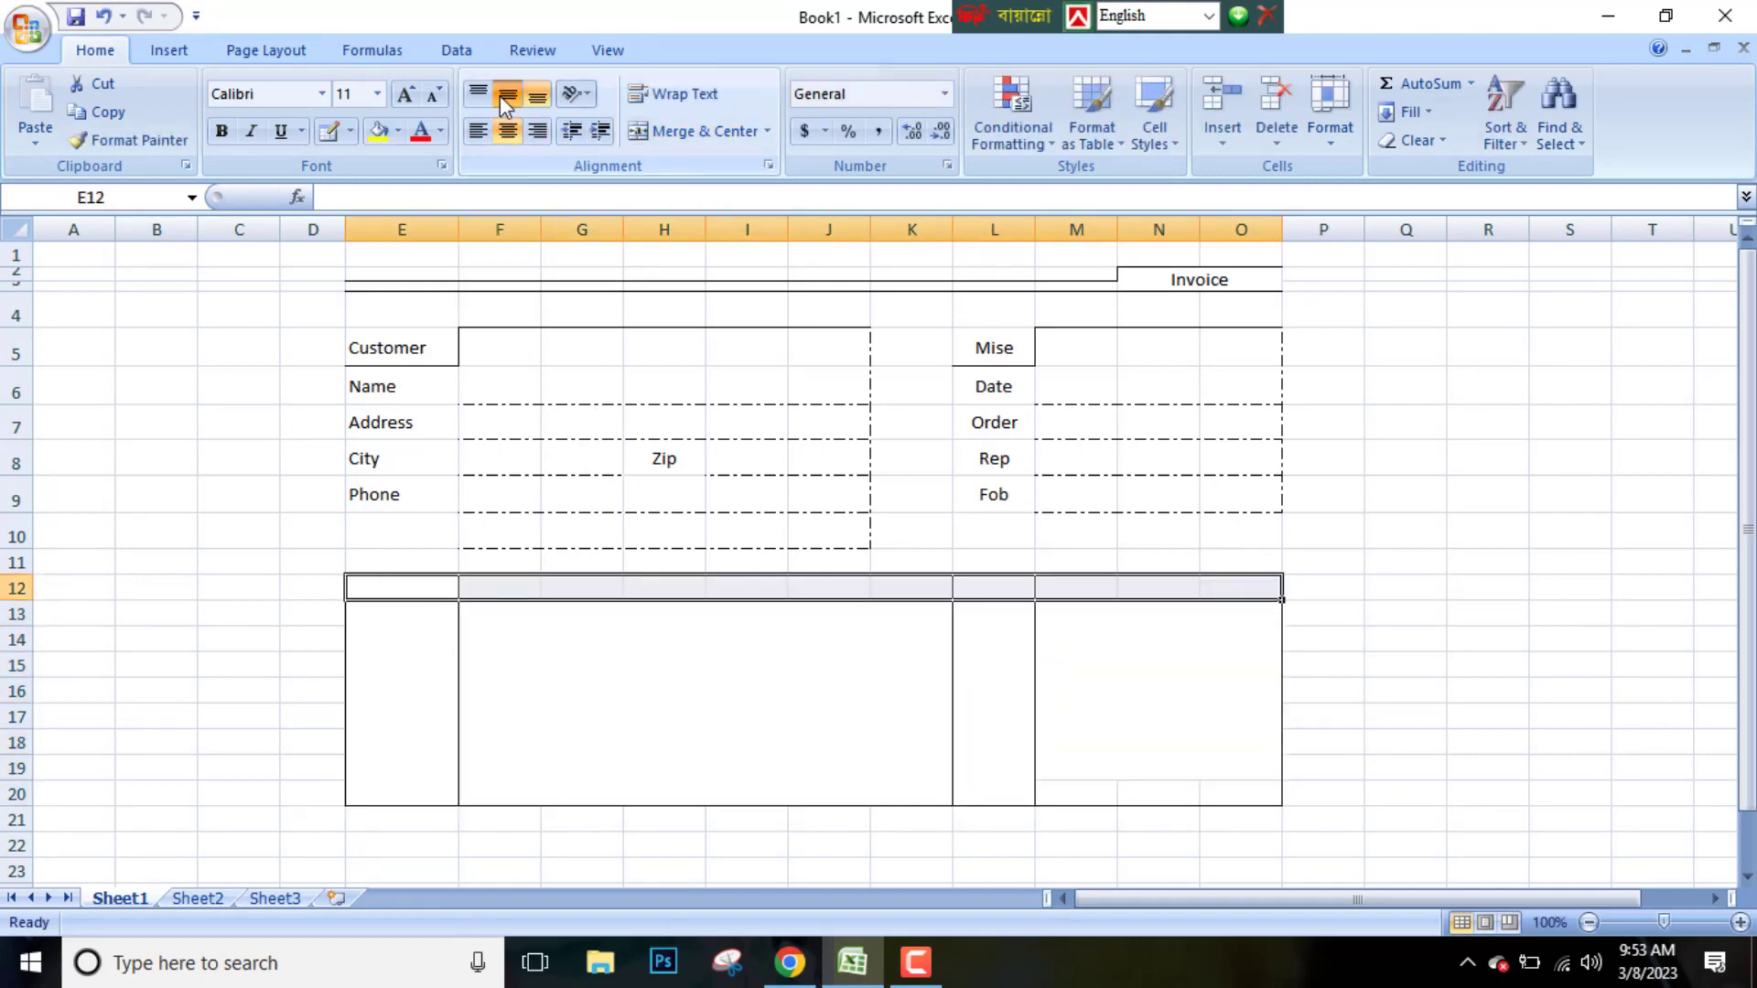
double_click(404, 586)
type("qty")
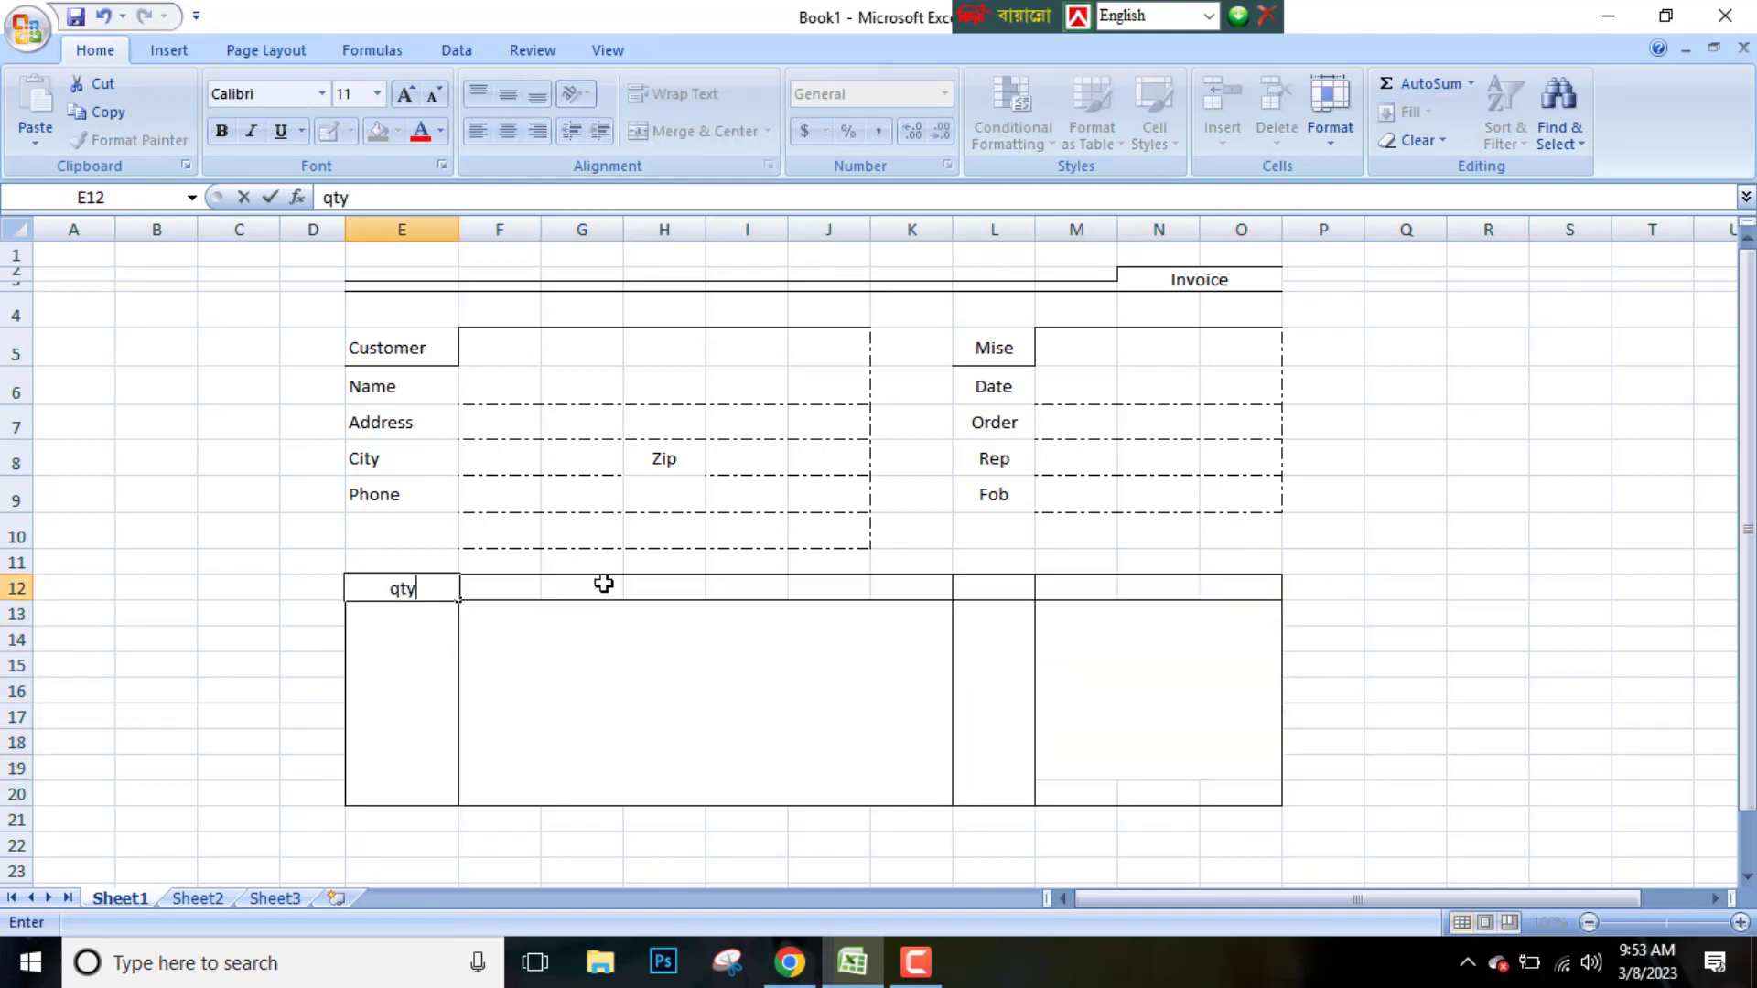
double_click(364, 585)
type("Q")
Merge F12:K12 and enter the header Description
left_click_drag(502, 588, 878, 585)
left_click(693, 131)
type("D")
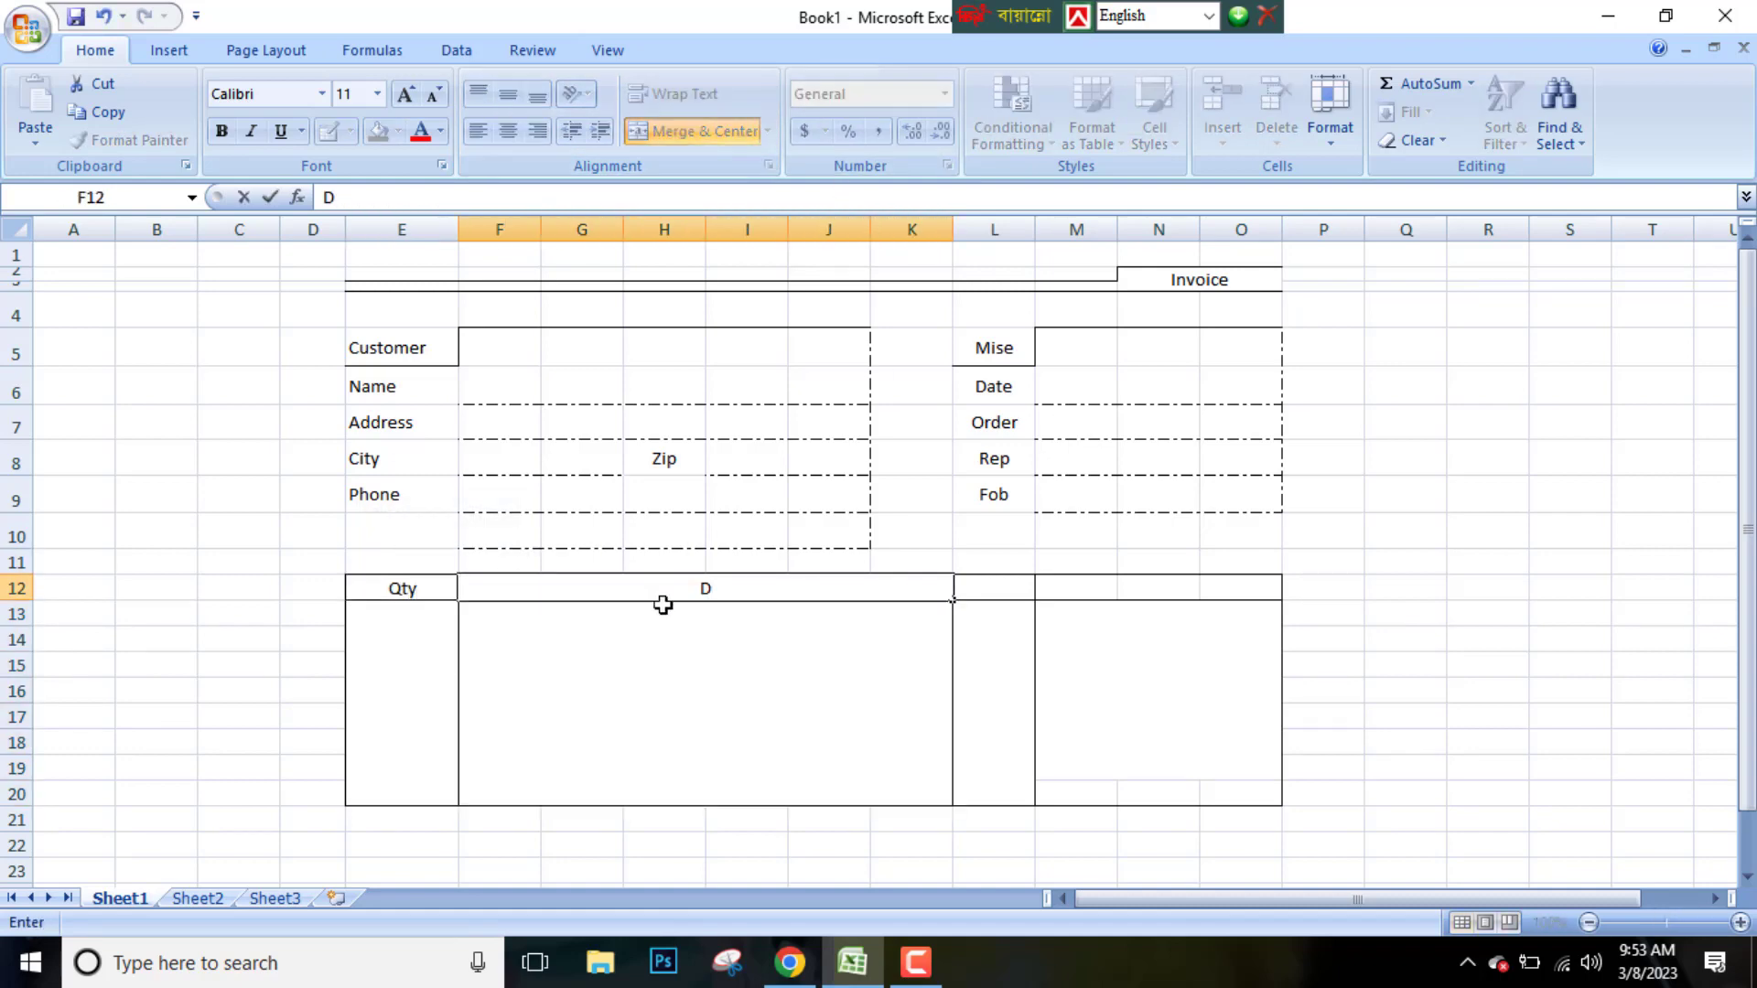
type("escription")
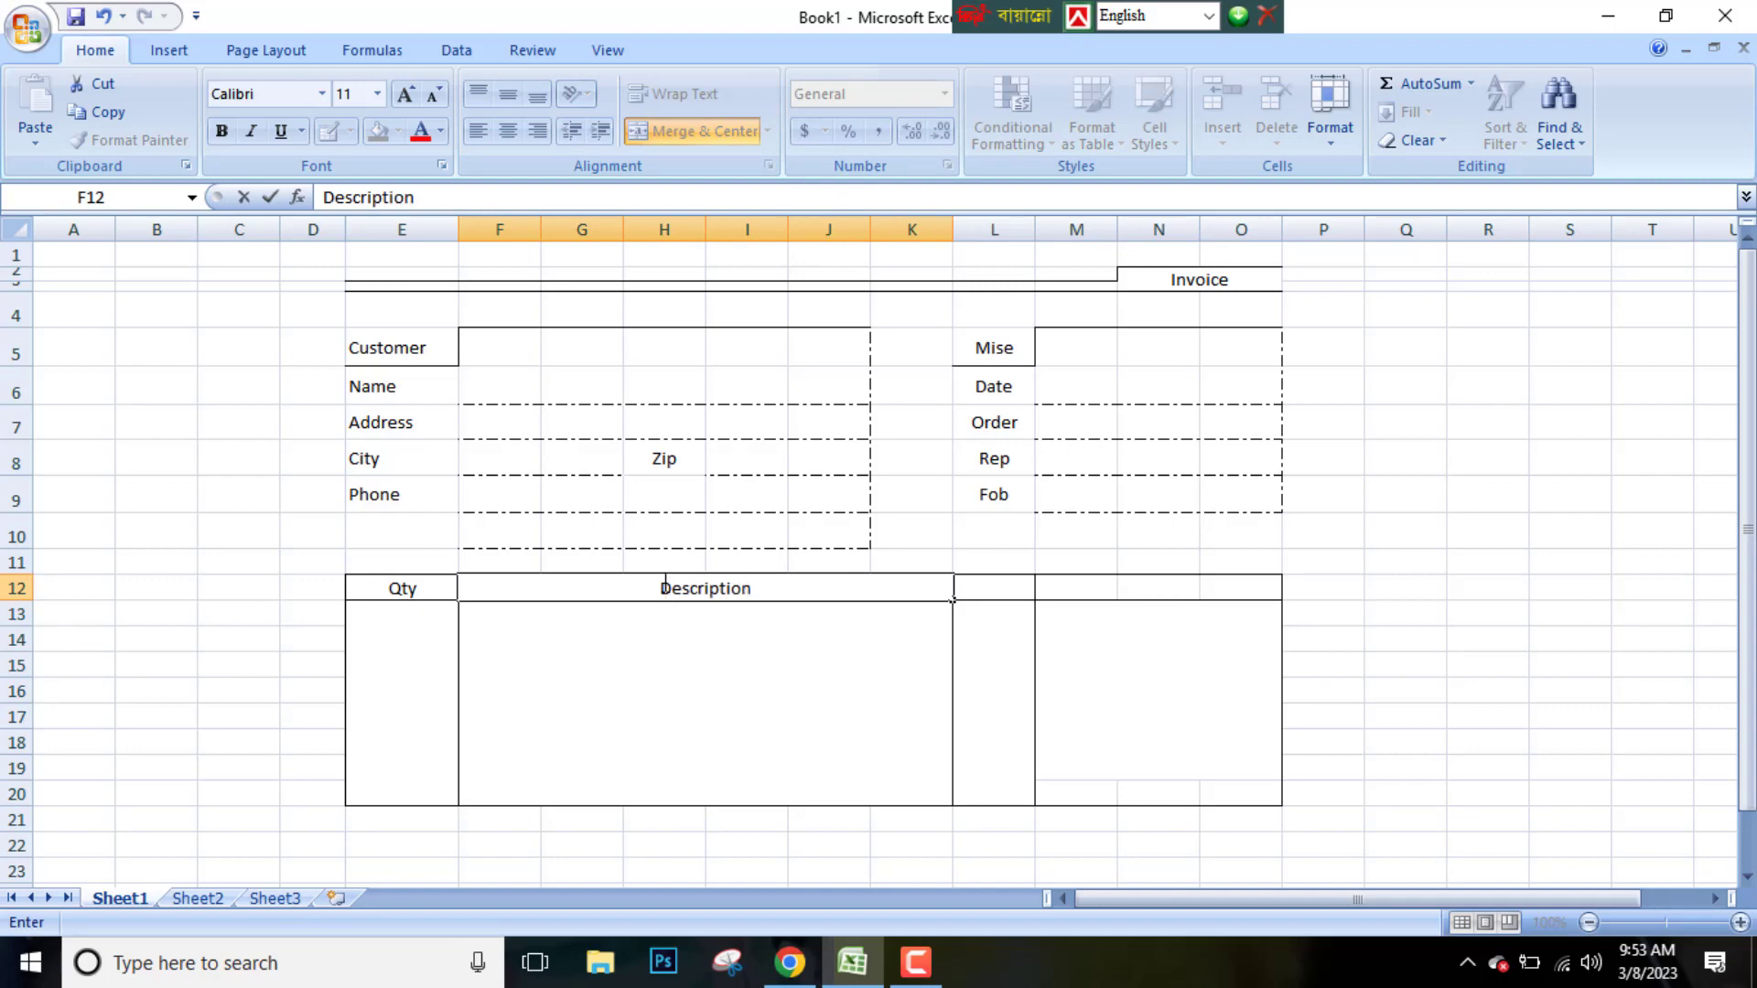
Enter the header U/Price in L12, and merge M12:O12 with the header Total
left_click(1004, 585)
type("U/Price")
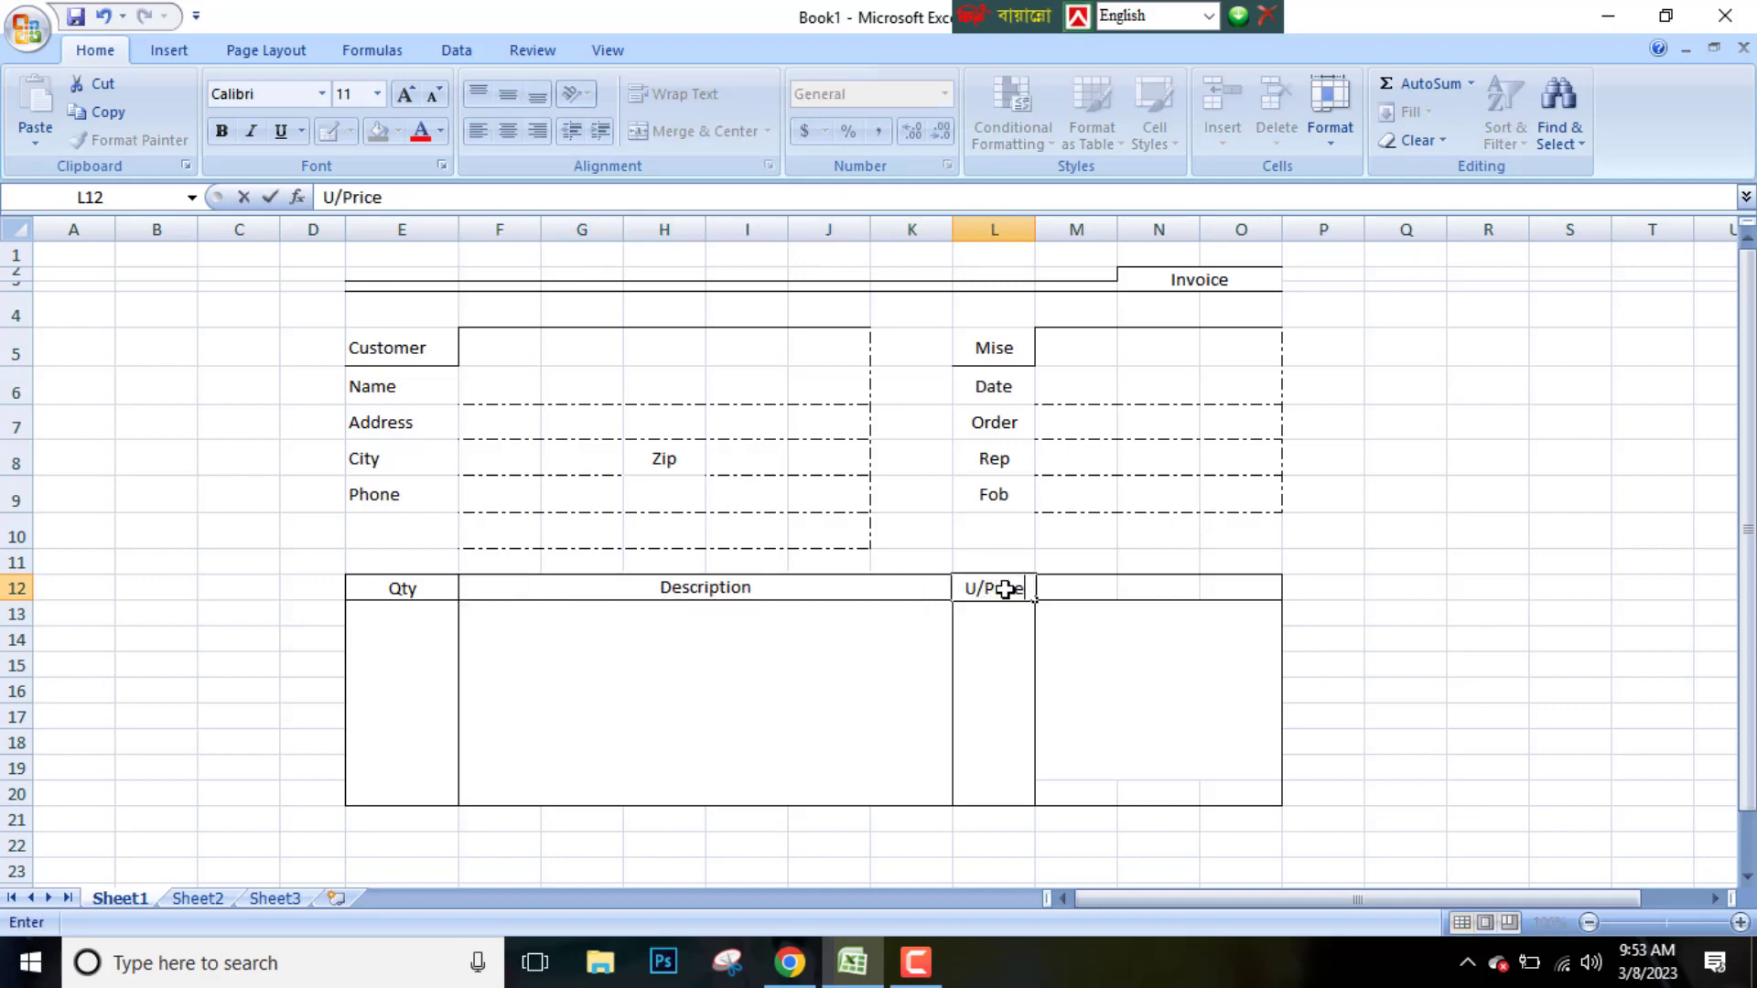
left_click_drag(1080, 589, 1245, 589)
left_click(705, 133)
type("Total")
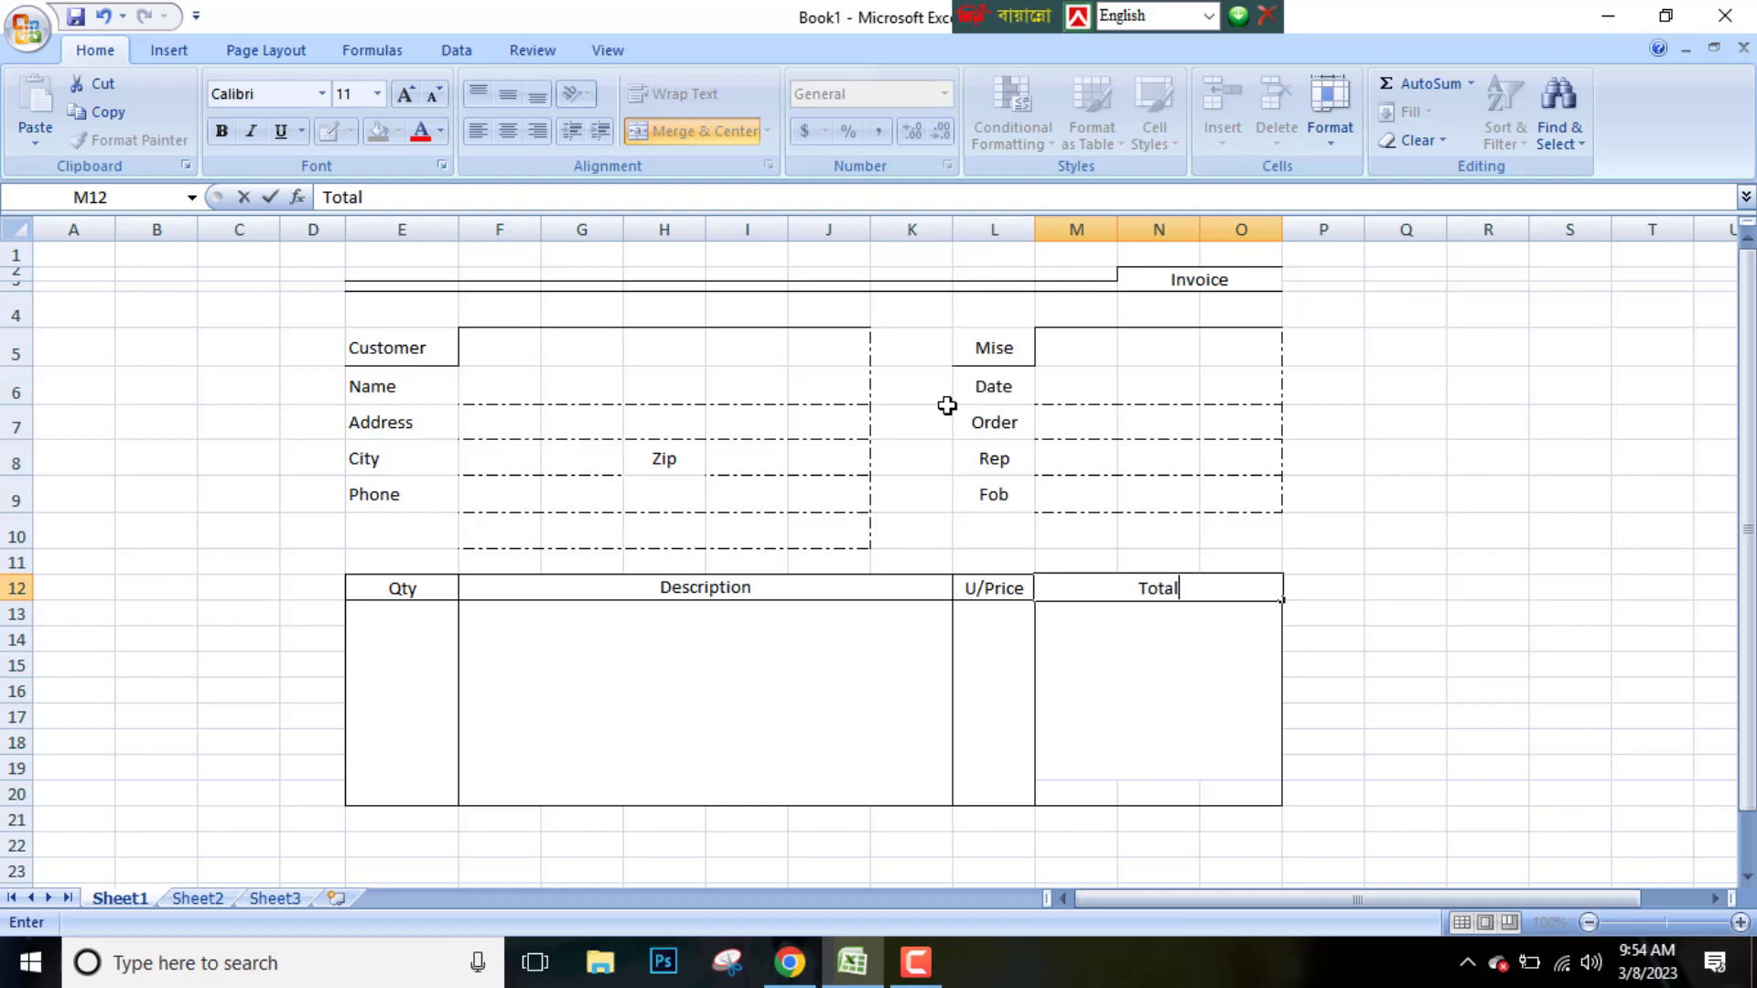
Draw solid border lines forming the totals rows in M21:O26 and boxes in L24:L25
scroll(947, 406, "down", 2)
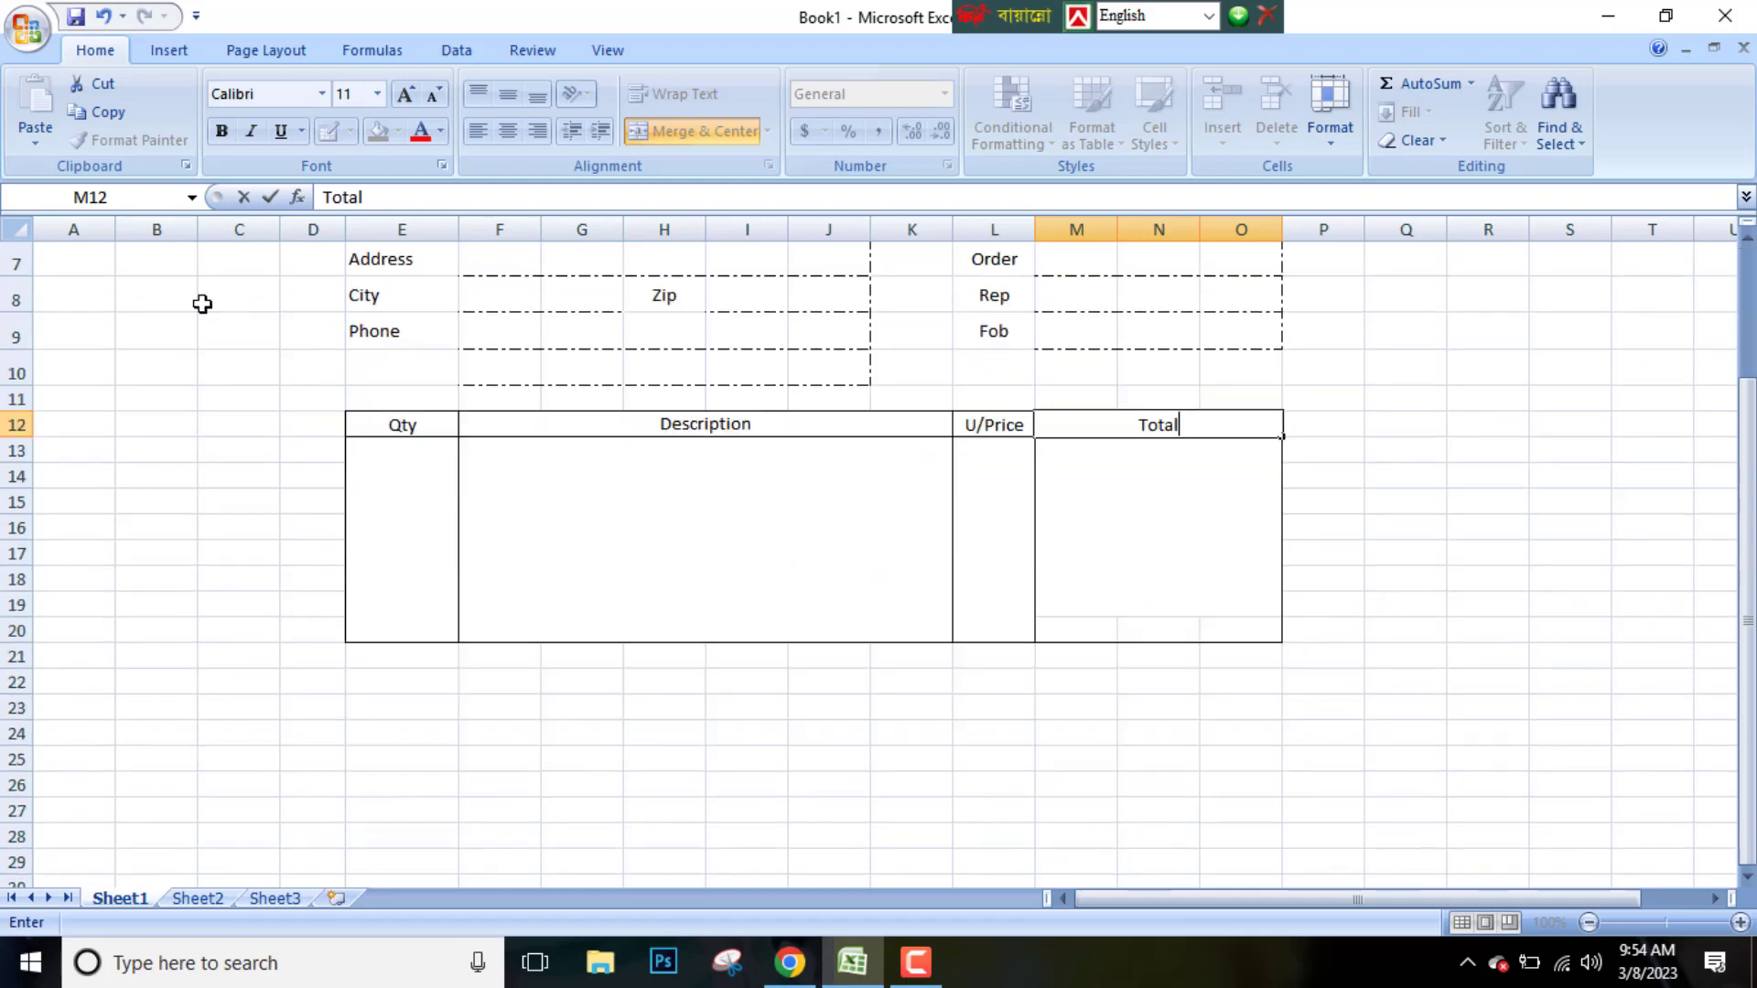
scroll(632, 624, "down", 1)
left_click(632, 624)
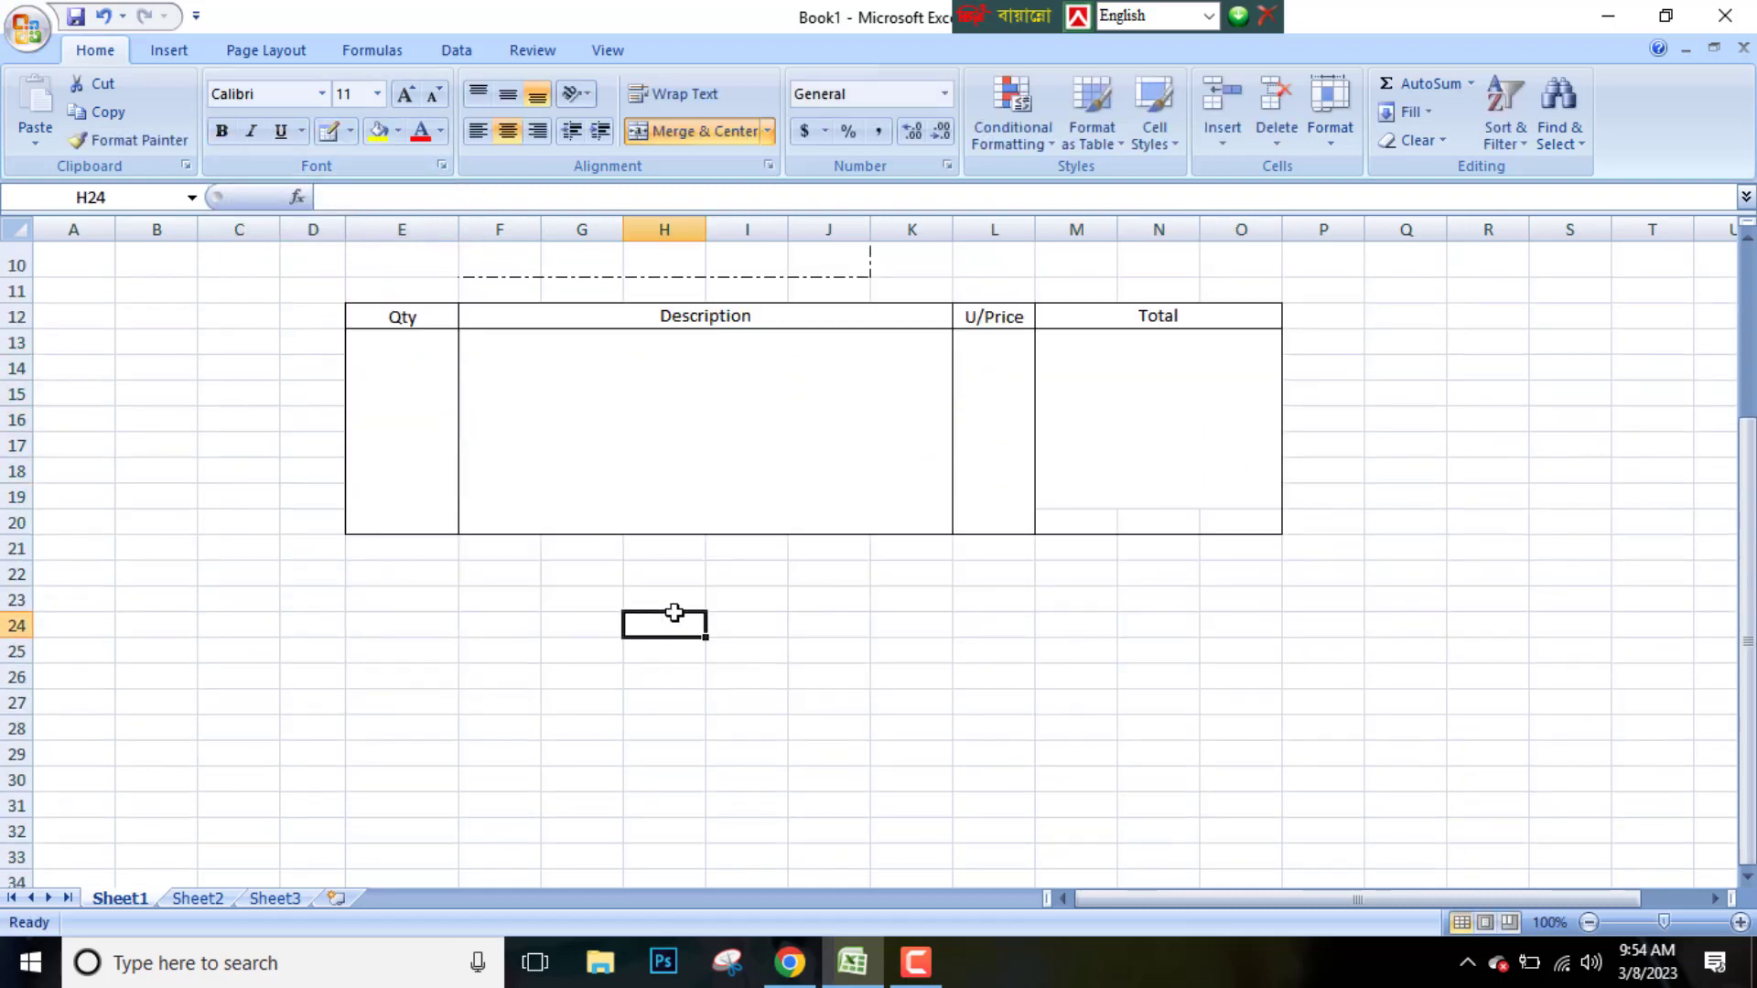
left_click(329, 130)
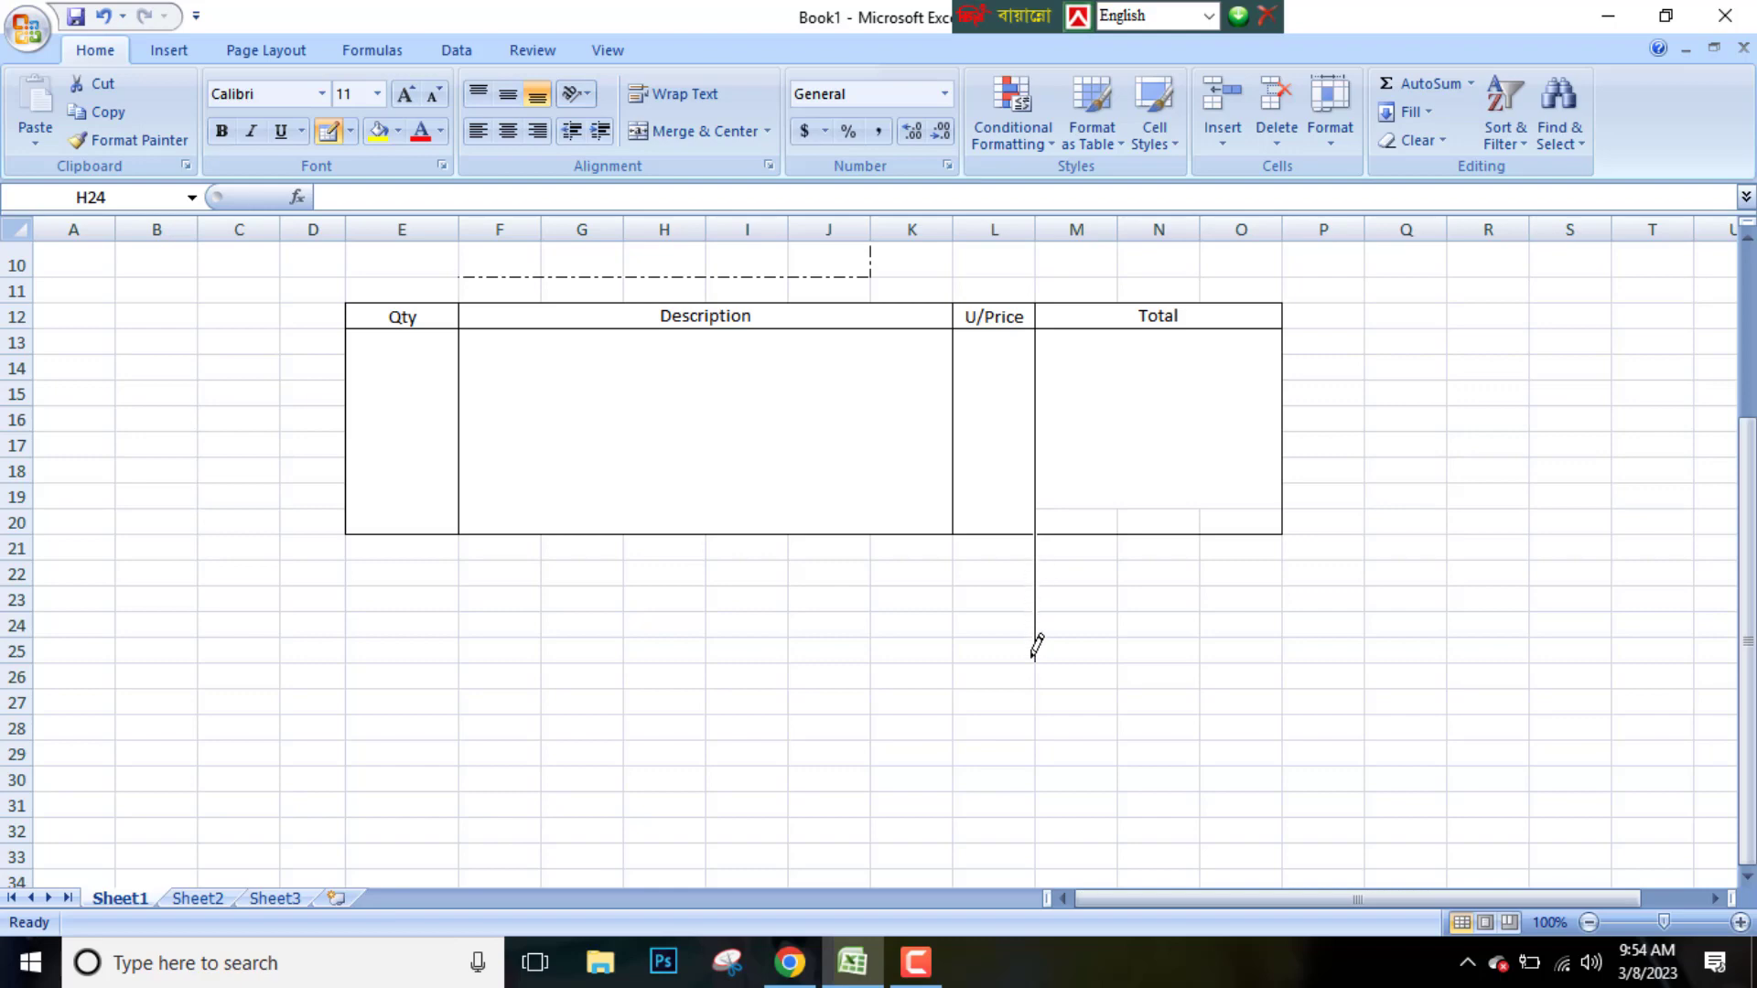
mouse_move(1037, 561)
left_mouse_down()
mouse_move(1271, 556)
mouse_move(1041, 661)
mouse_move(1226, 588)
left_mouse_up()
left_click_drag(1038, 612, 1221, 611)
mouse_move(1027, 611)
left_mouse_down()
mouse_move(966, 607)
mouse_move(989, 663)
left_mouse_up()
mouse_move(948, 633)
left_mouse_down()
mouse_move(1036, 636)
mouse_move(1034, 689)
left_mouse_up()
key("ctrl+z")
left_click(968, 638)
left_click_drag(1035, 689, 1224, 688)
left_click_drag(1034, 635, 1270, 640)
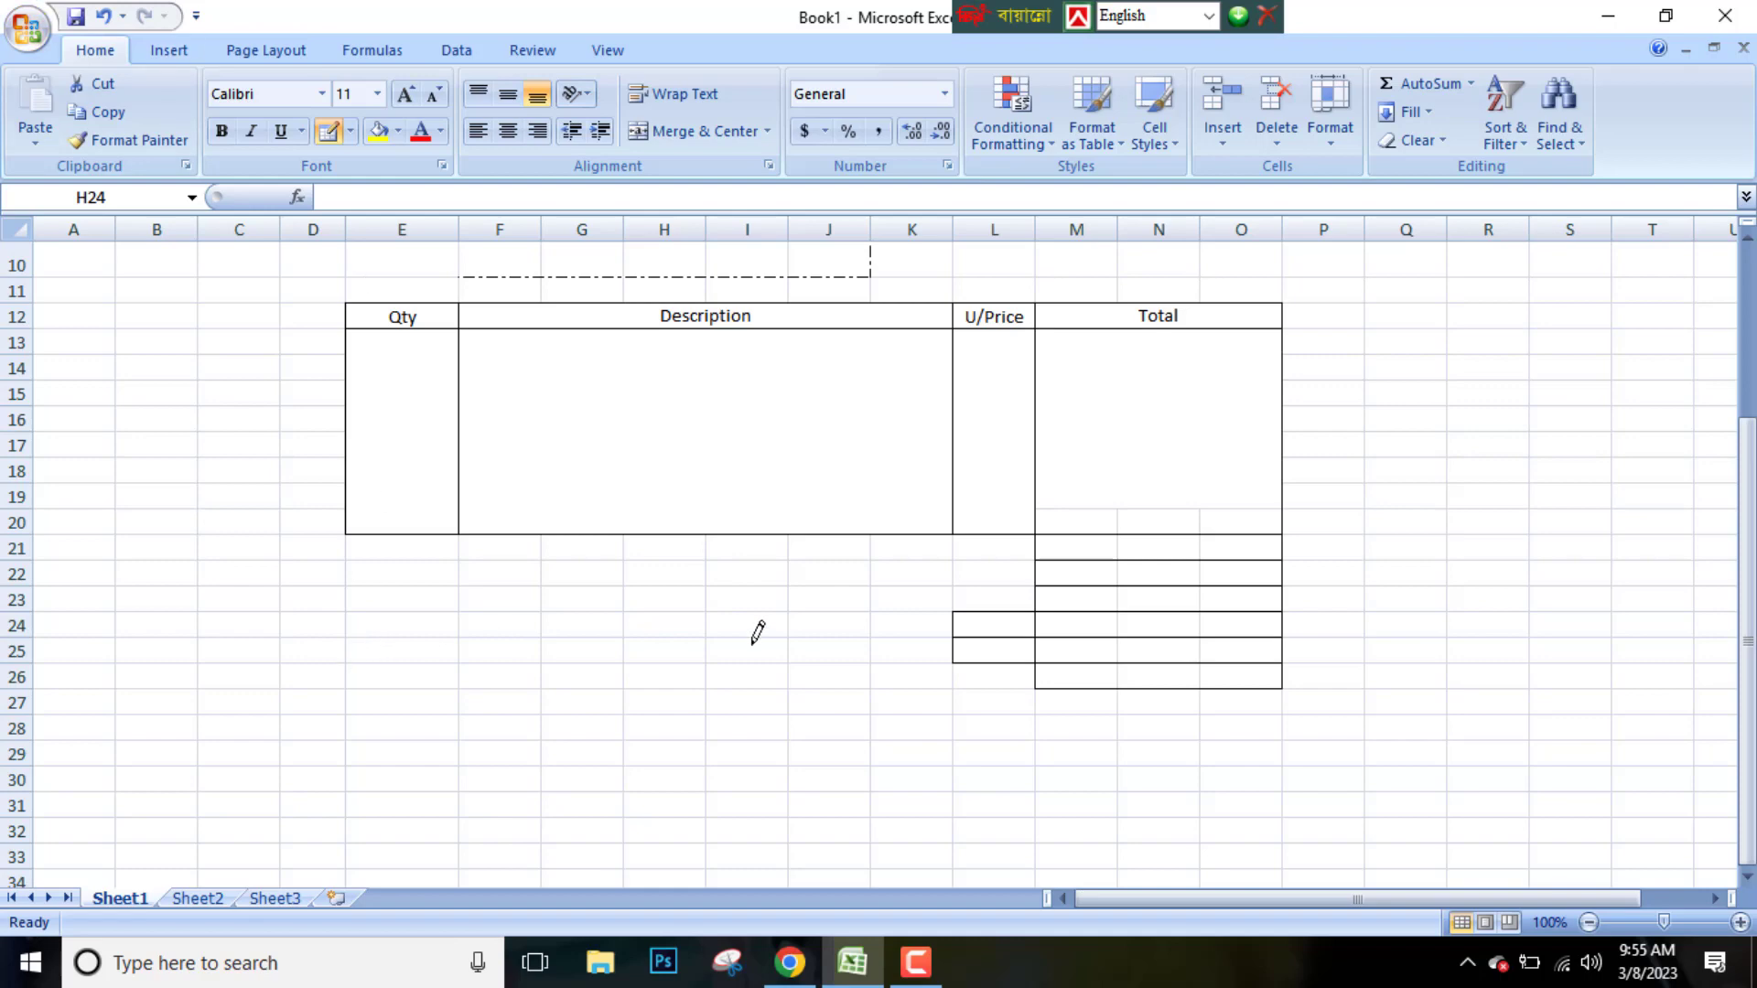
Draw a lined notes area with horizontal lines across F24:J28, a right edge and a short line under E24
left_click_drag(505, 613, 864, 620)
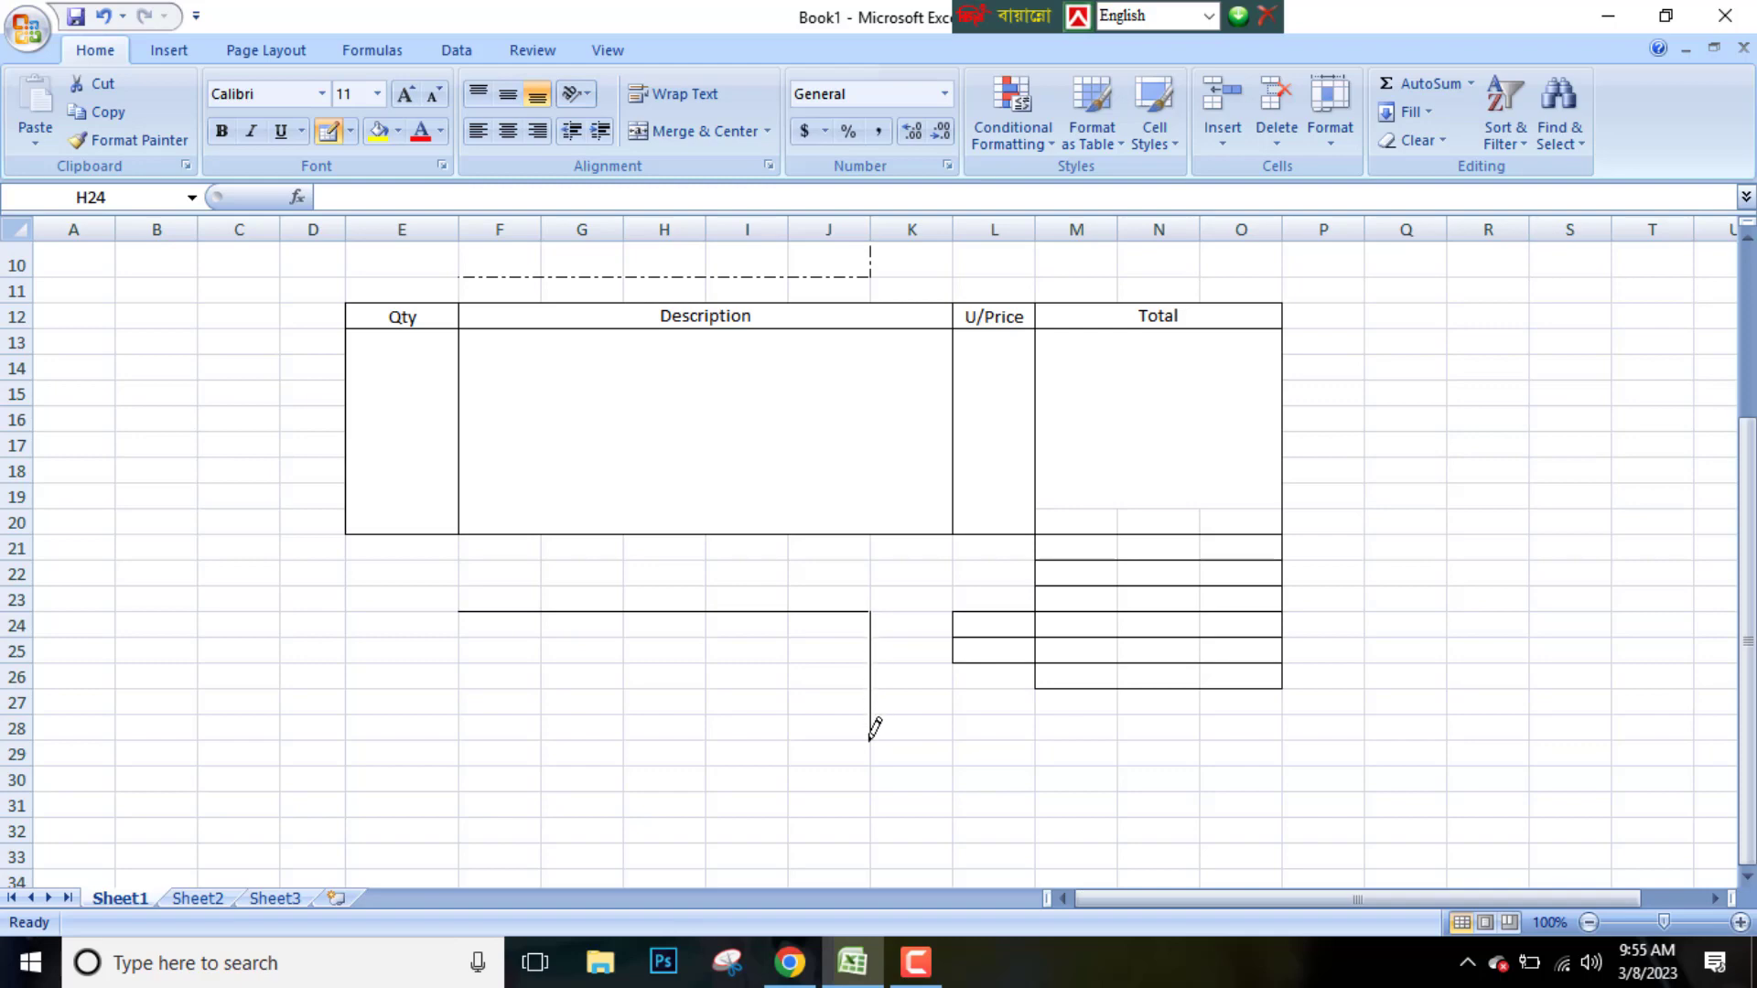
left_click_drag(458, 611, 379, 635)
scroll(744, 546, "down", 1)
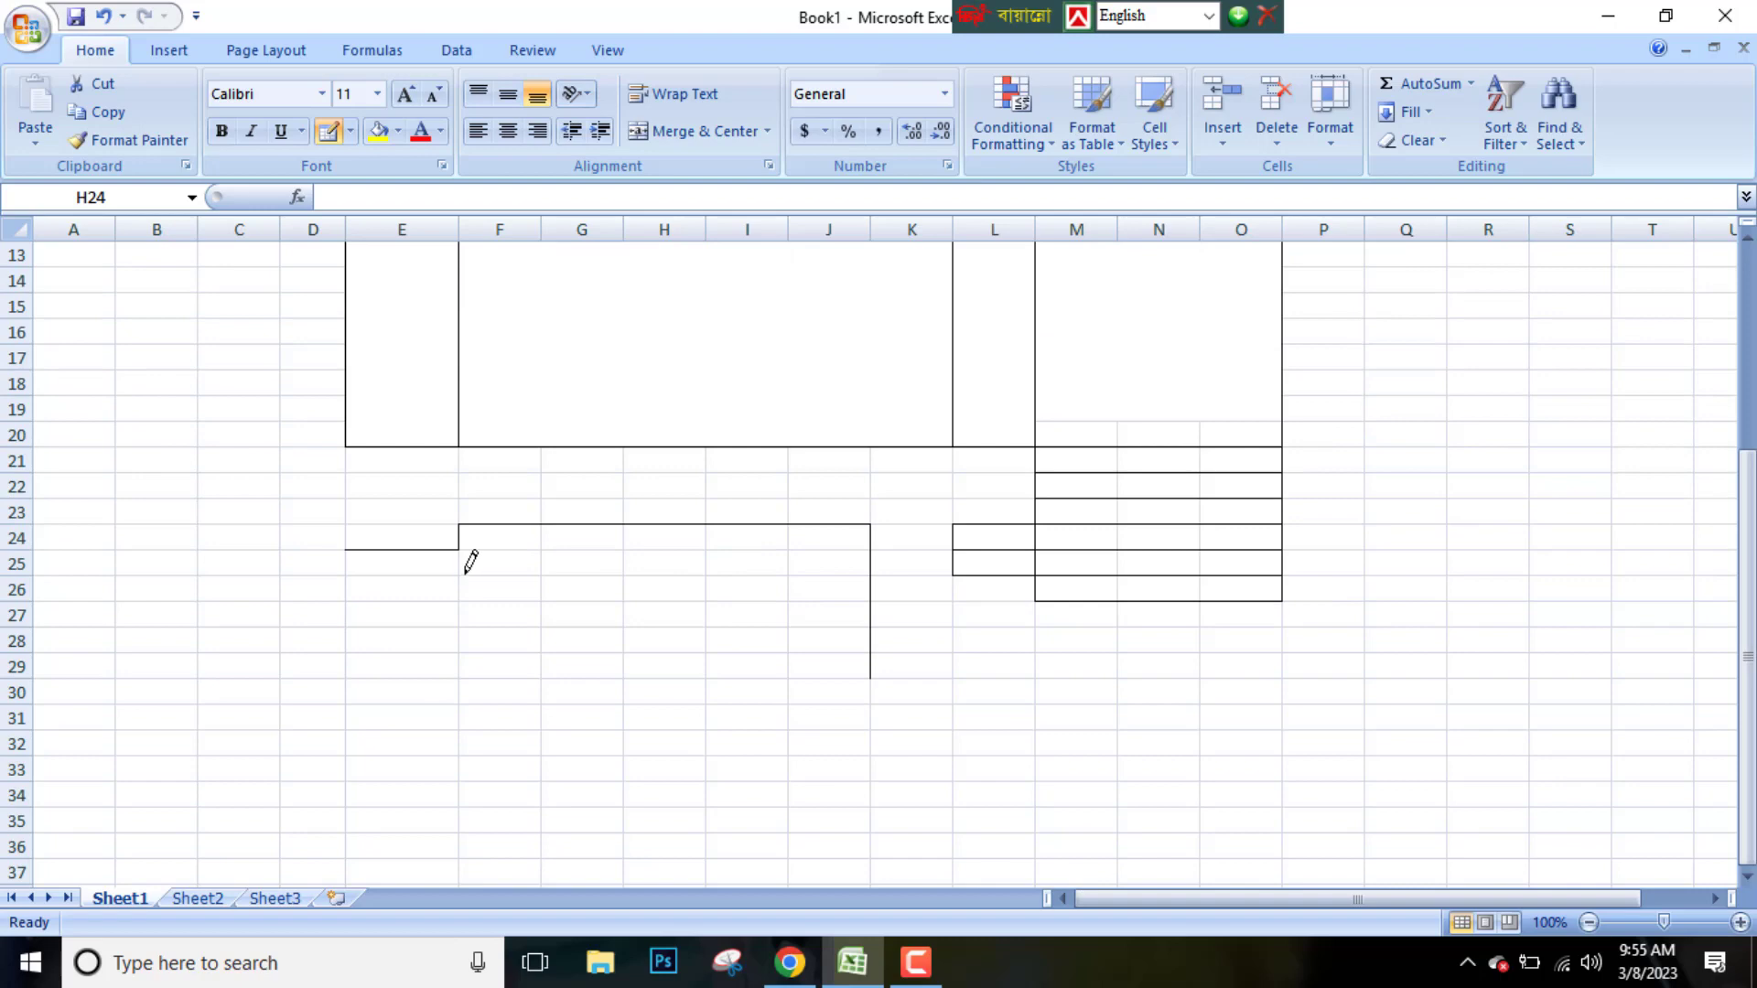
left_click_drag(467, 571, 860, 575)
left_click_drag(467, 600, 854, 596)
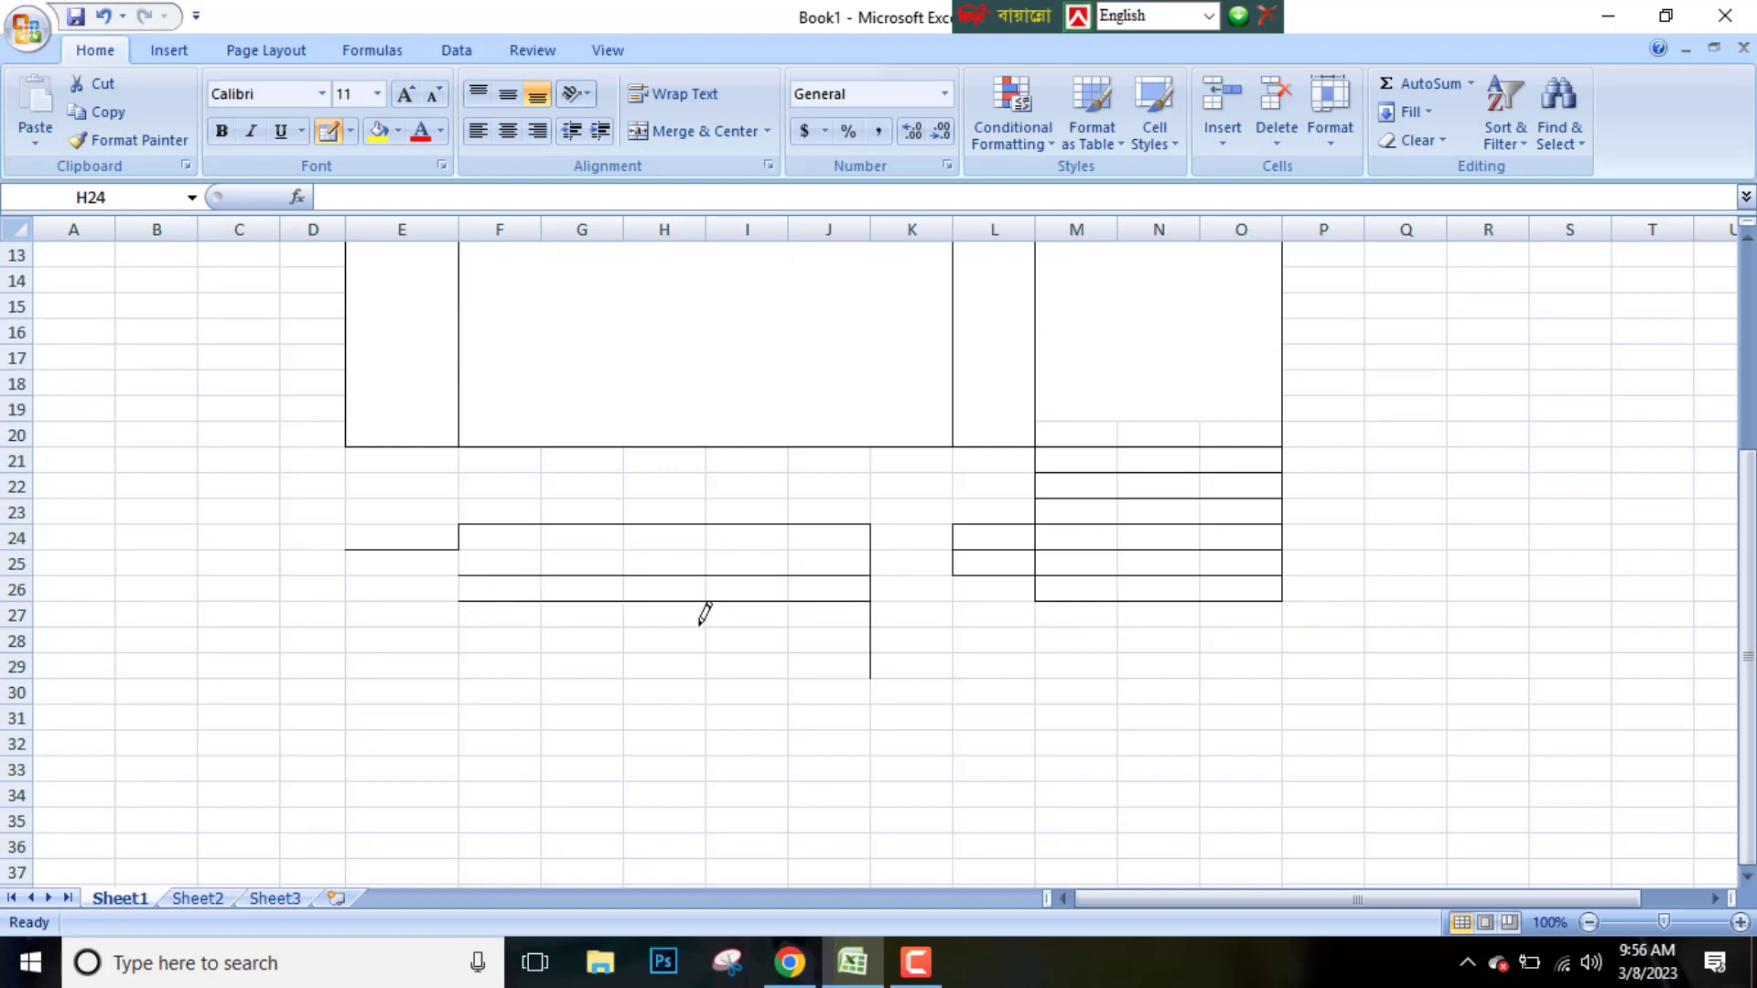
left_click_drag(467, 626, 861, 626)
left_click_drag(498, 651, 813, 648)
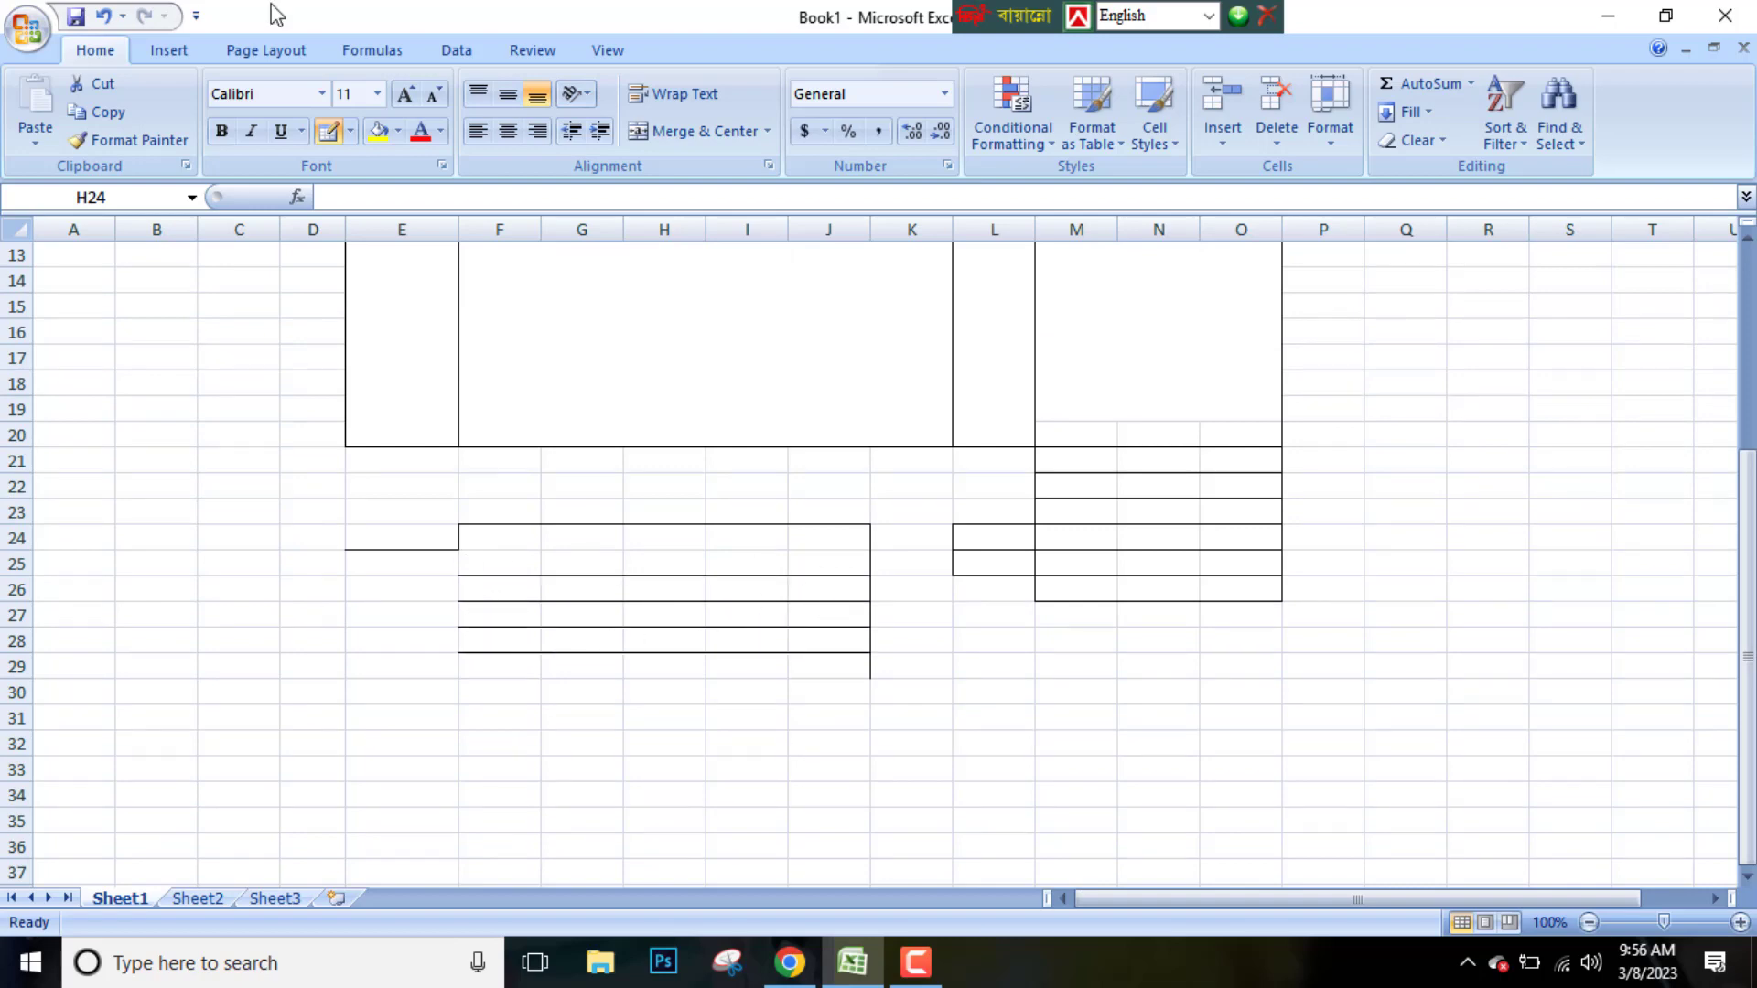
Draw a solid box border across E30:O30
left_click(350, 130)
left_click(372, 656)
left_click(350, 131)
left_click(384, 596)
left_click_drag(347, 680, 1268, 694)
key("Escape")
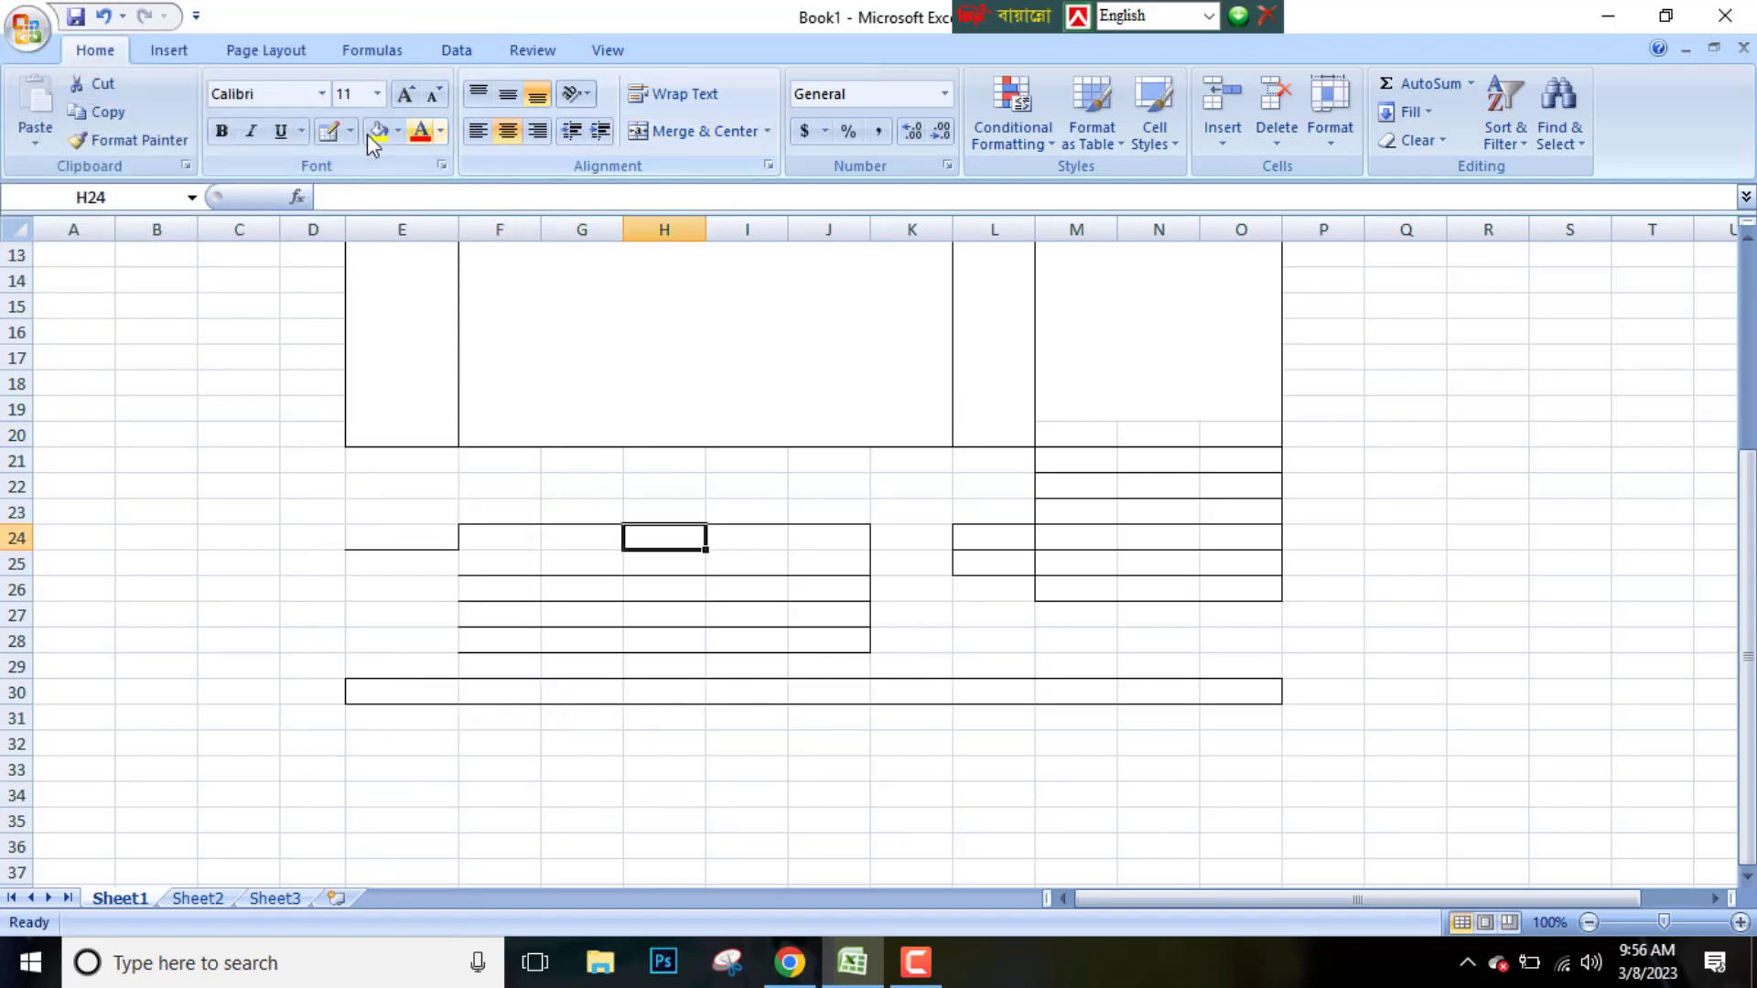
Merge E30:O30 and enter the text Insert Fine Print Here
left_click_drag(443, 686, 1263, 693)
left_click(696, 131)
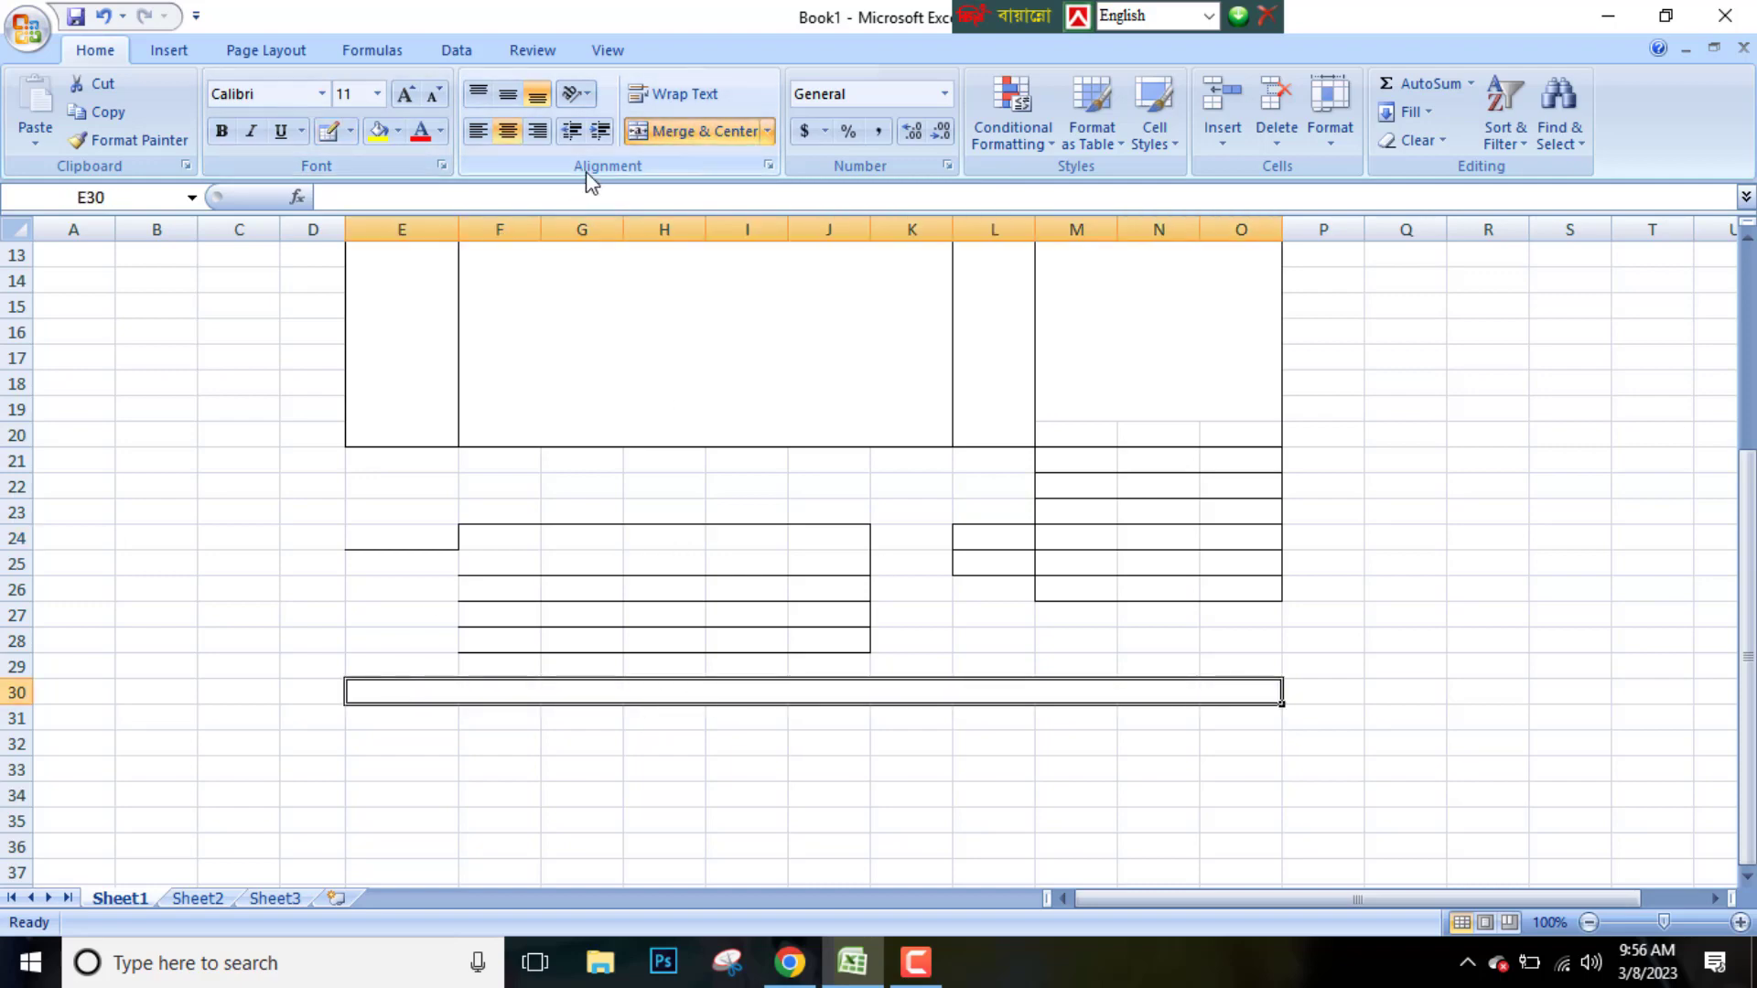
double_click(720, 691)
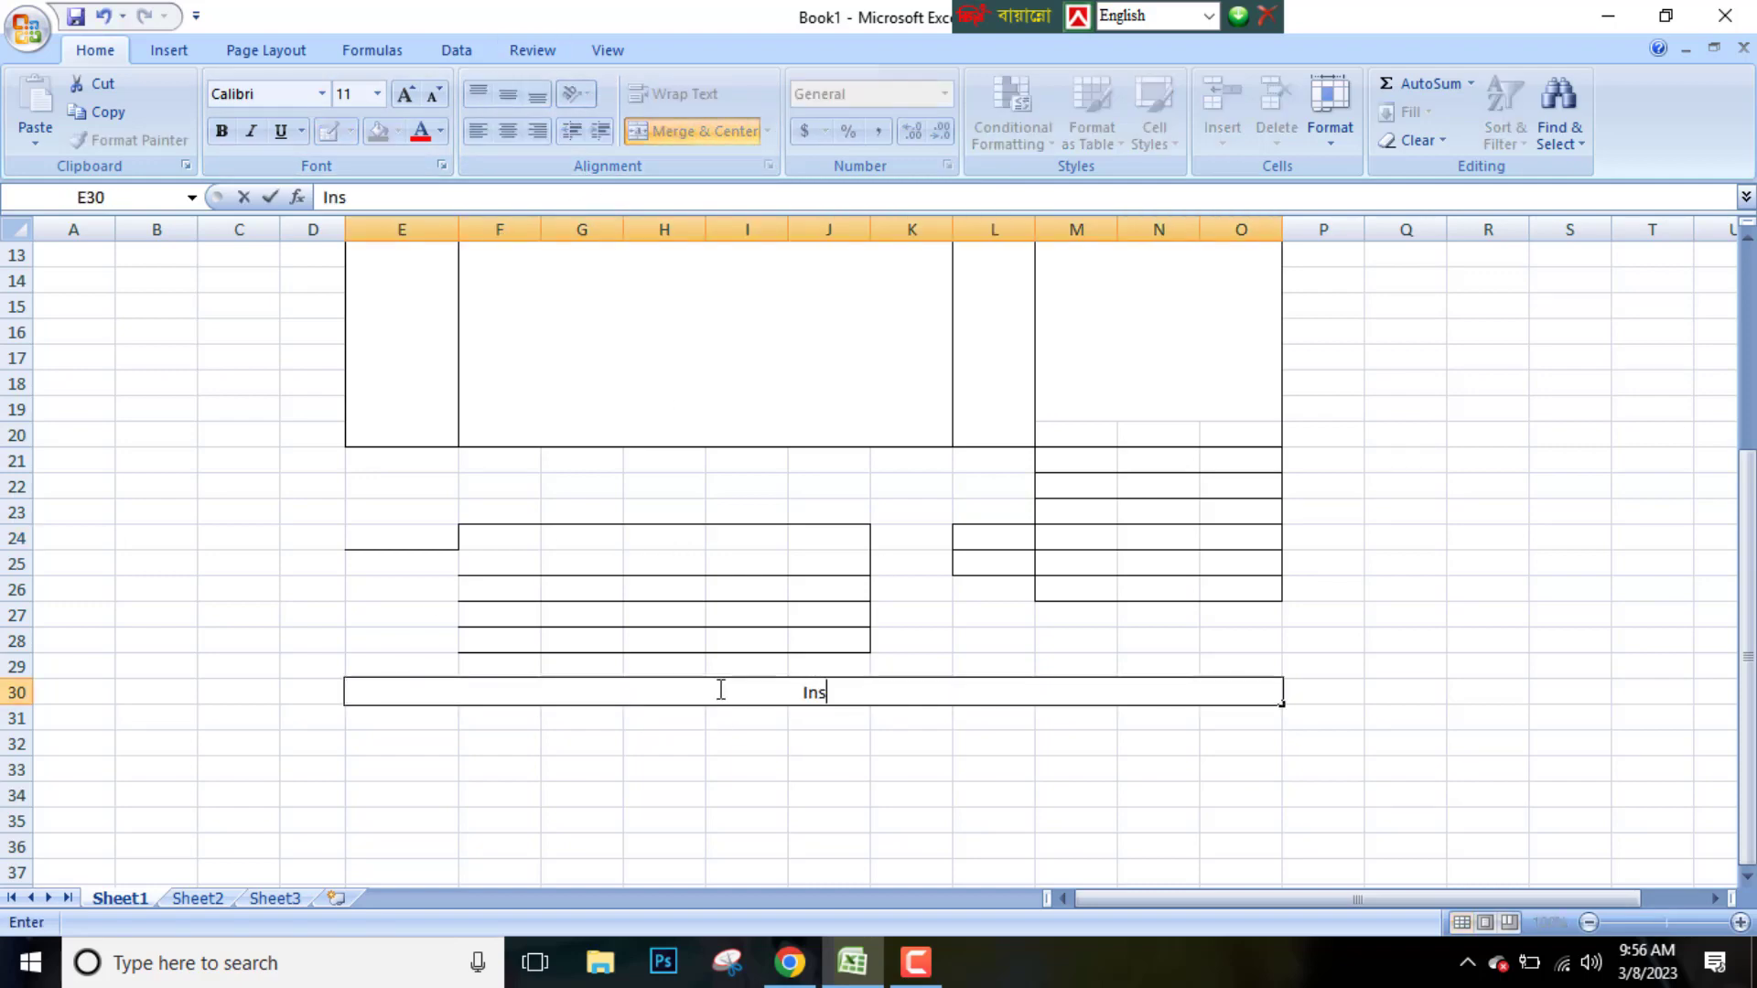
type("Insert Fine P")
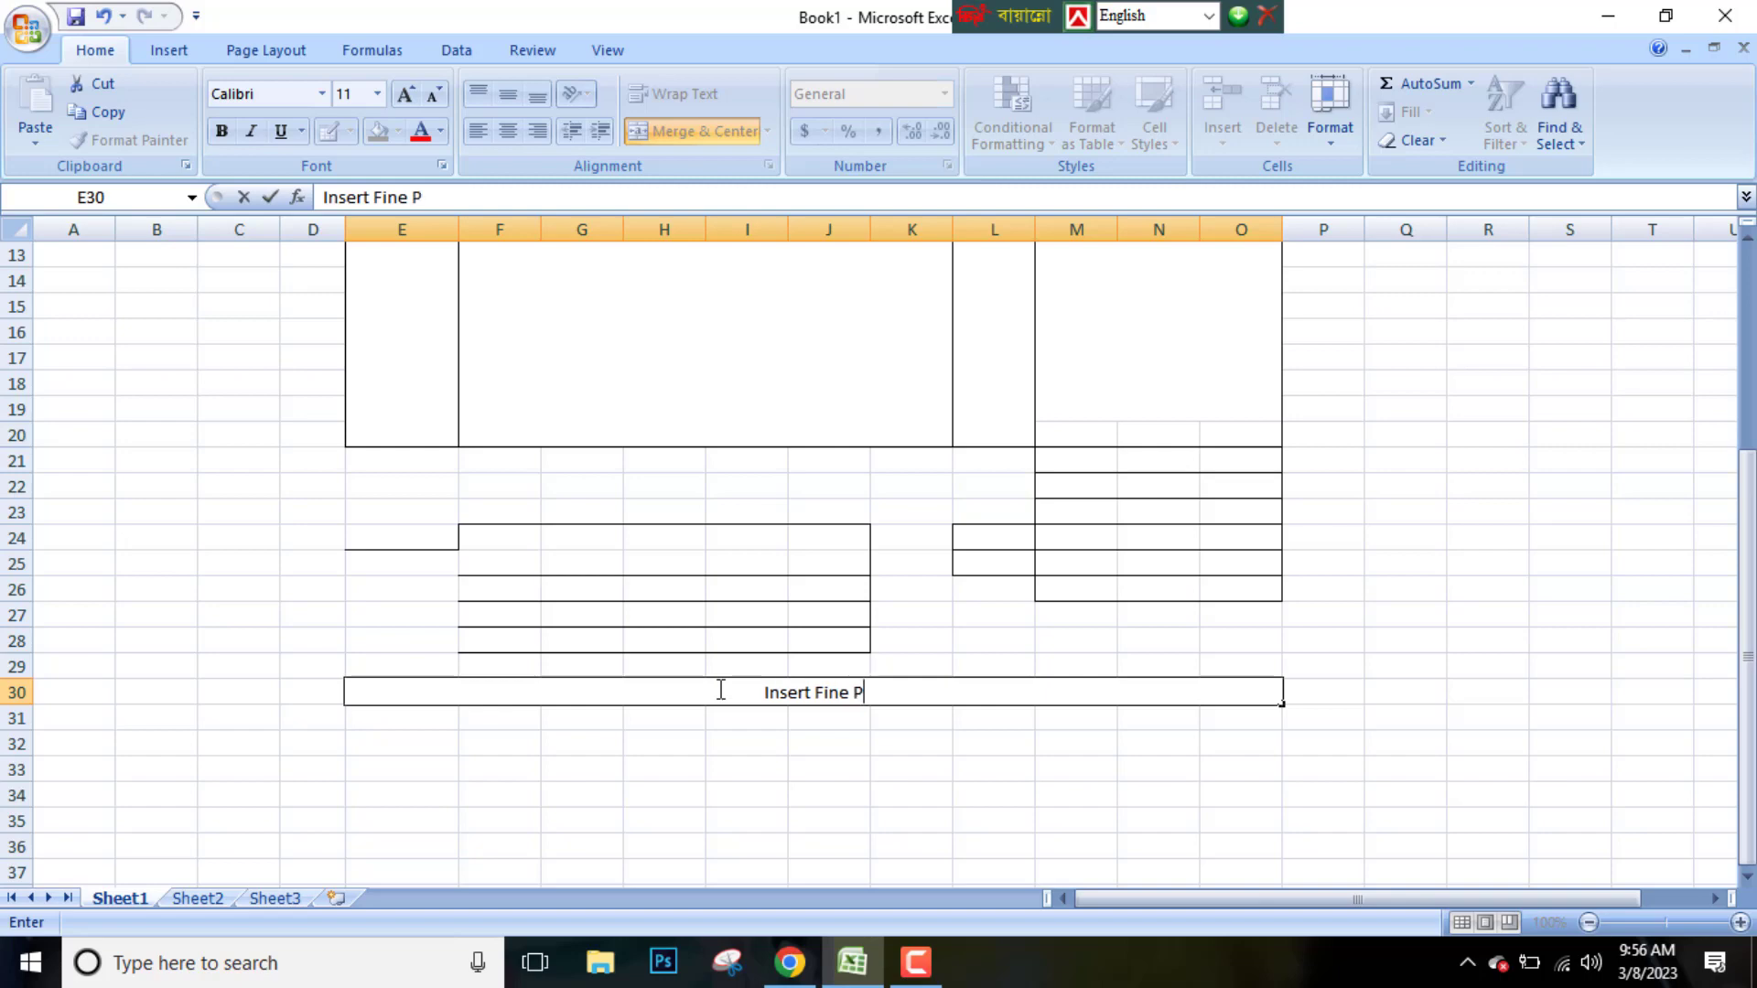
type("rint Here")
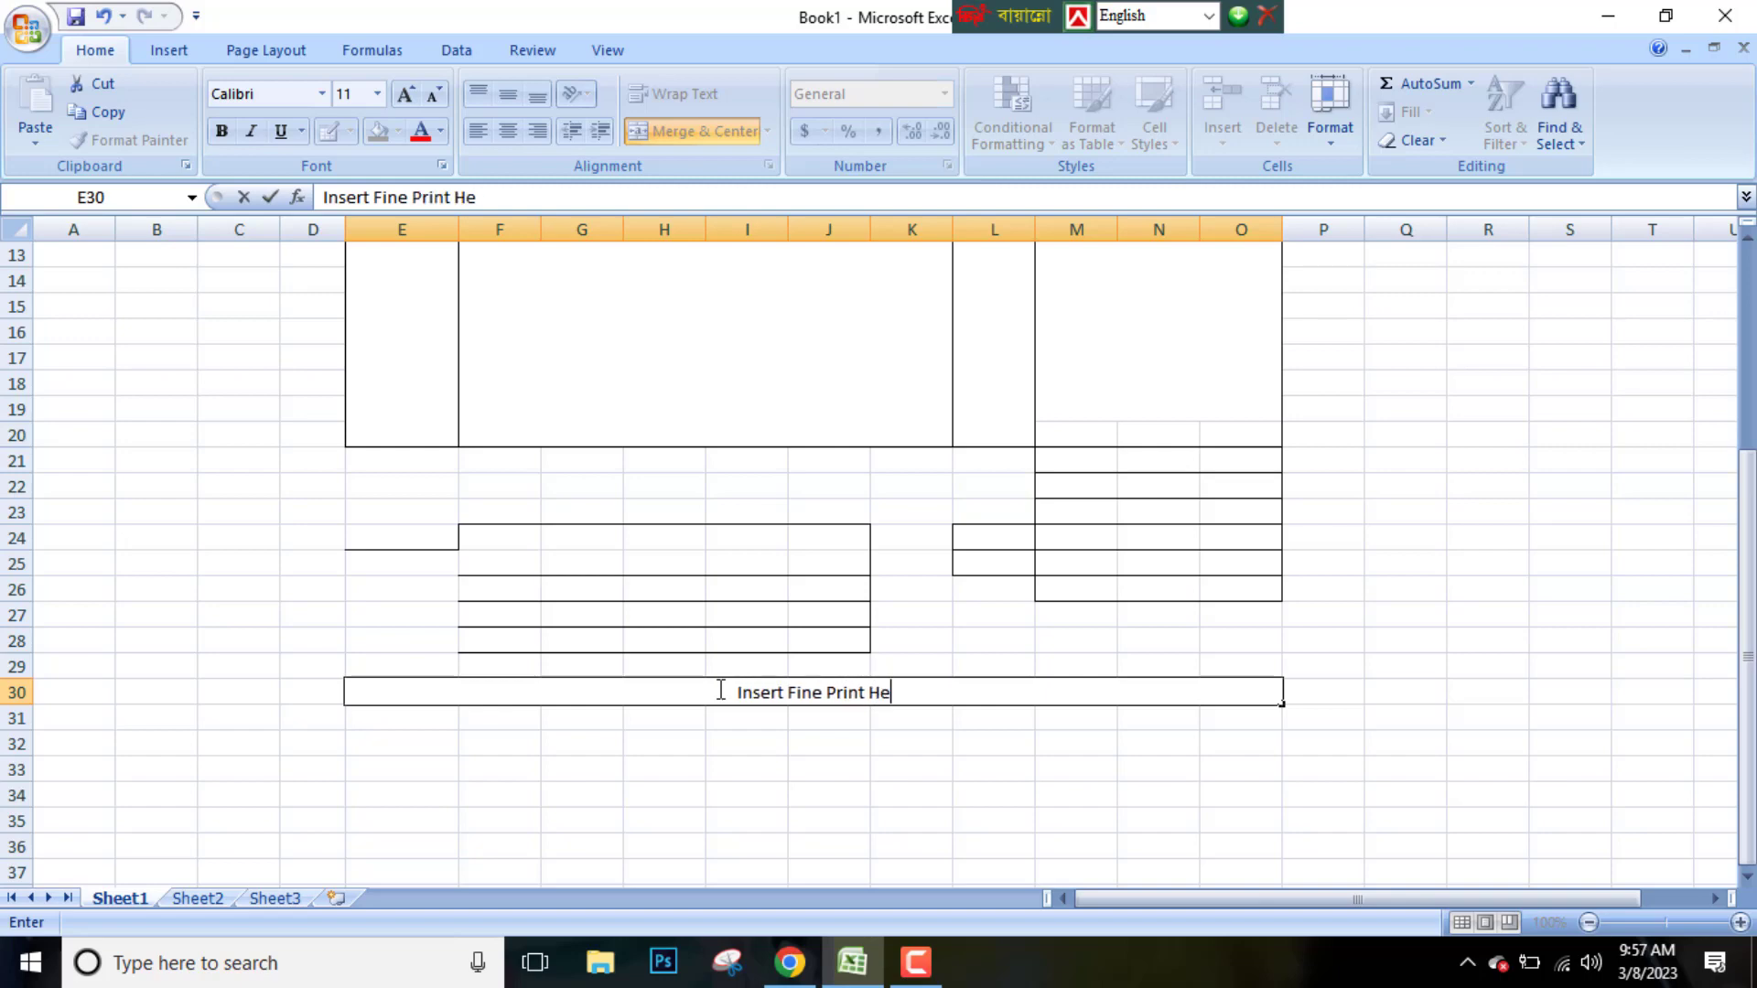
Enter the labels Total in L26, Shipping in L23 and Total in L22
left_click(989, 593)
type("Total")
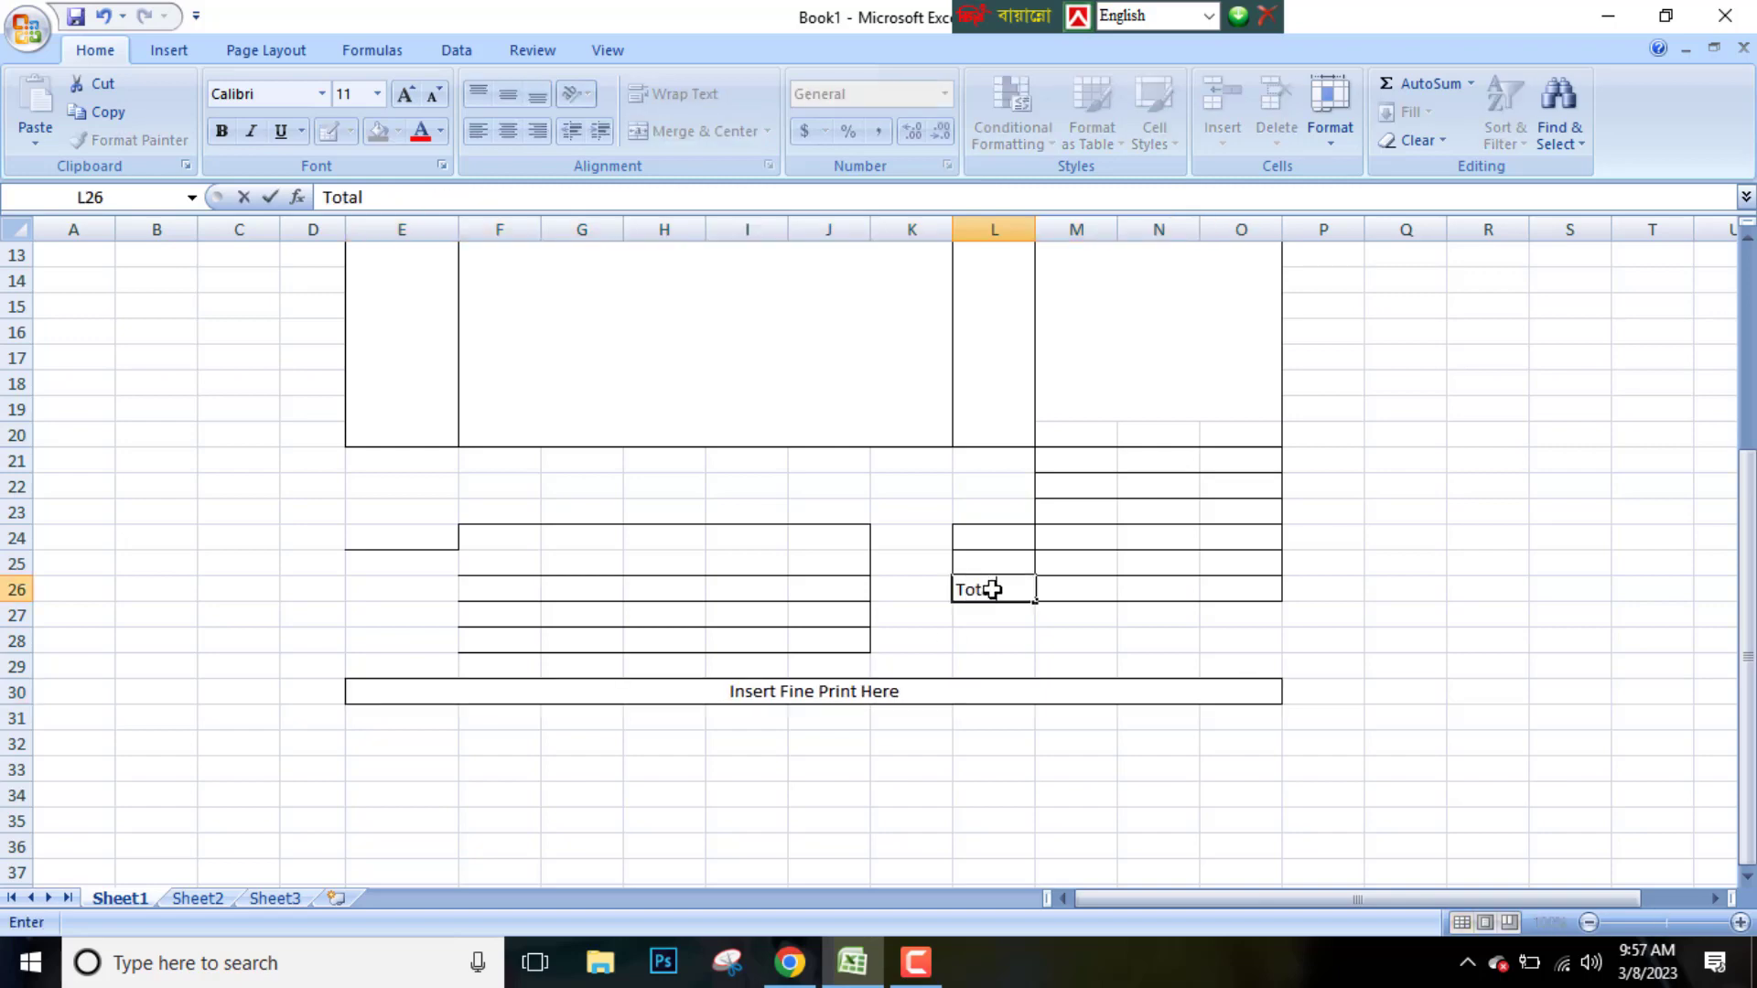
left_click(995, 507)
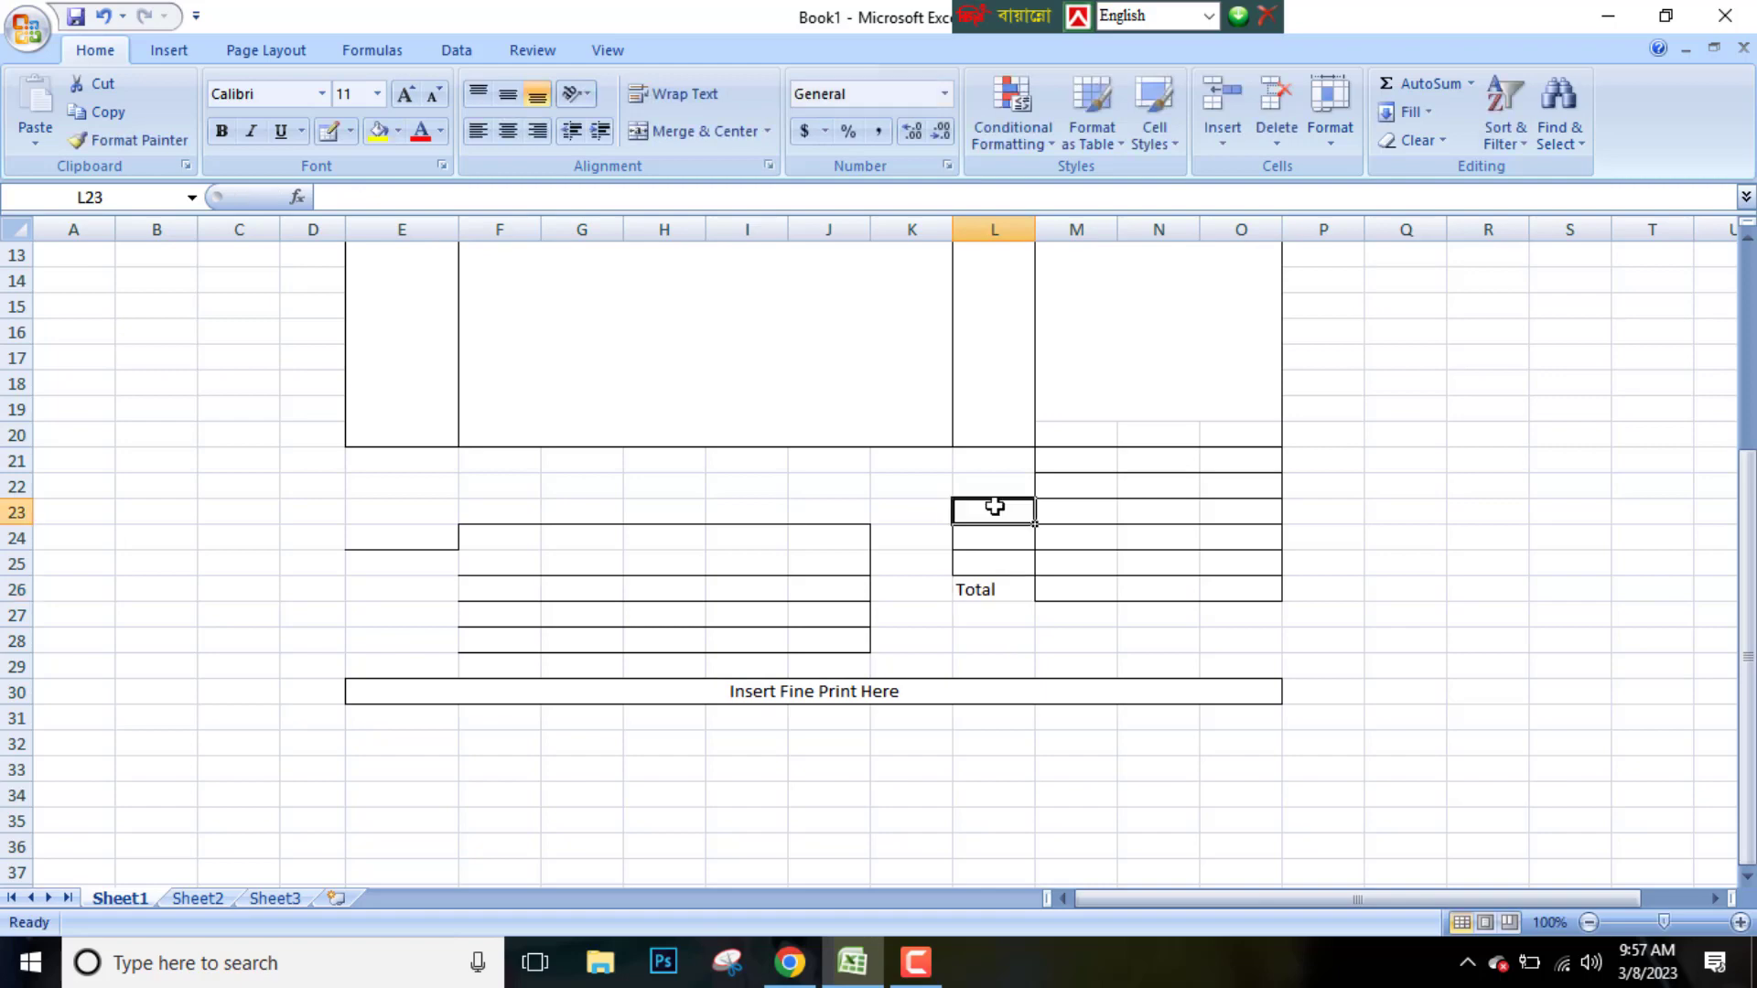
type("Shipping")
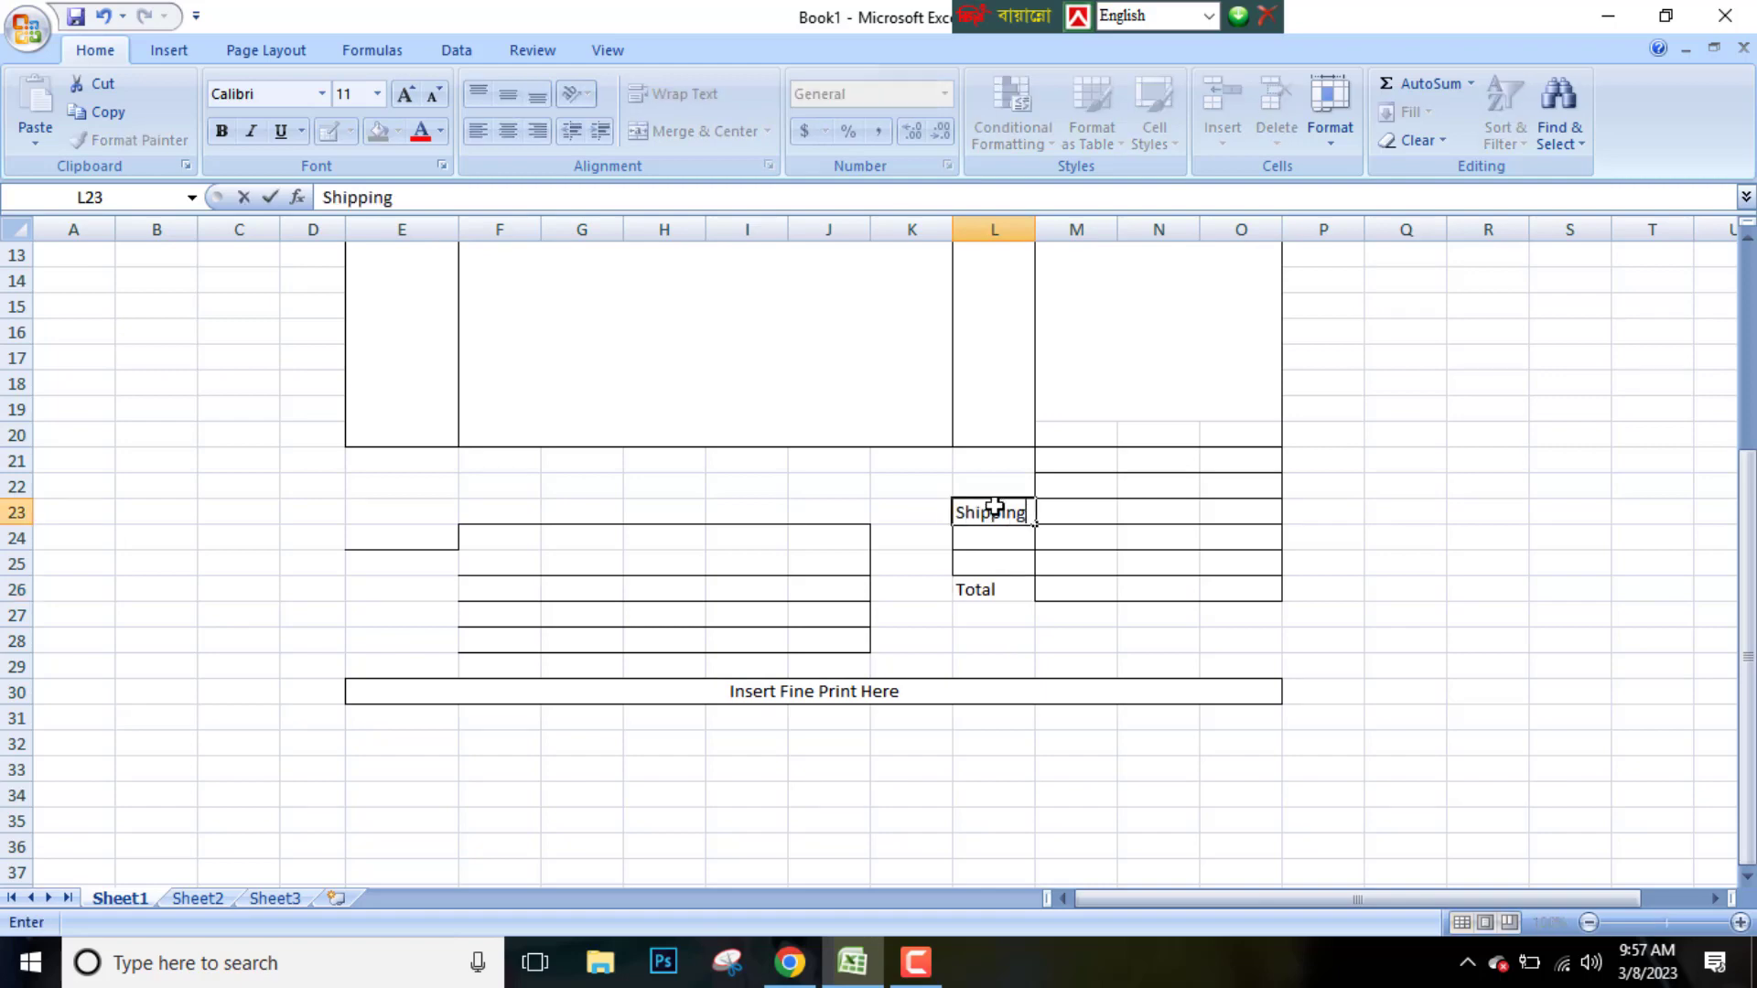
left_click(995, 488)
type("Total")
key("Up")
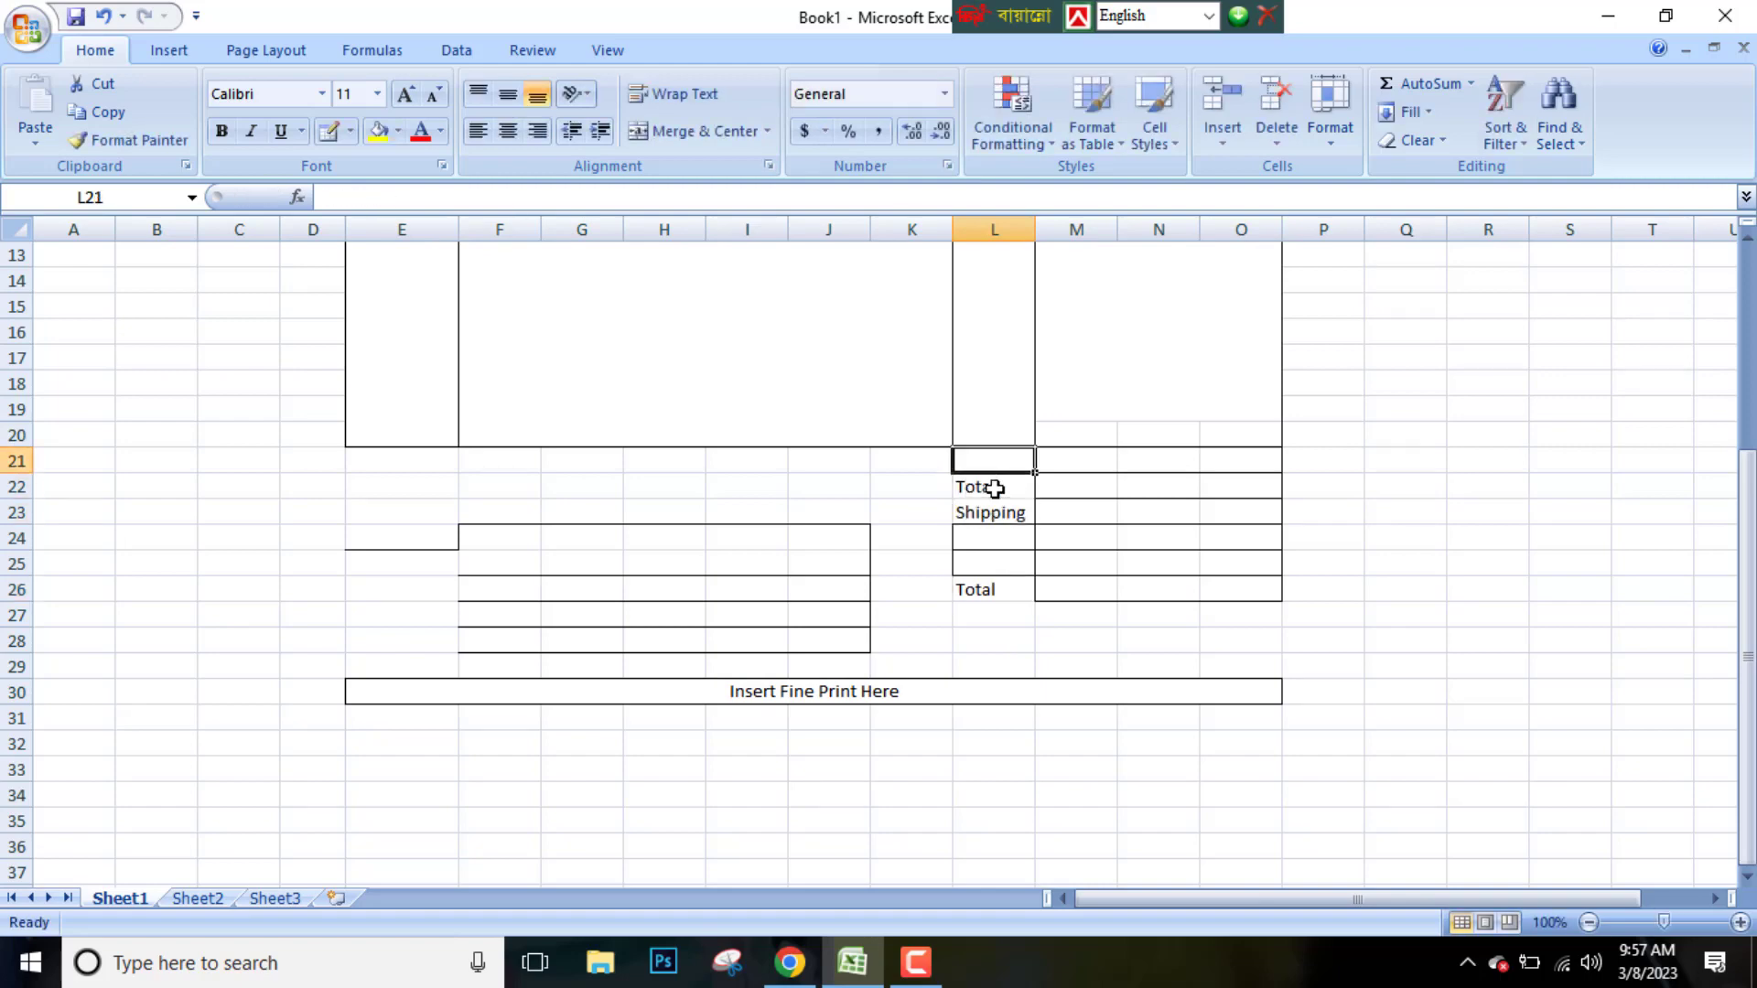
Enter Sub in L21, Payment in E24 and Select One in F24
type("Sub")
left_click(423, 534)
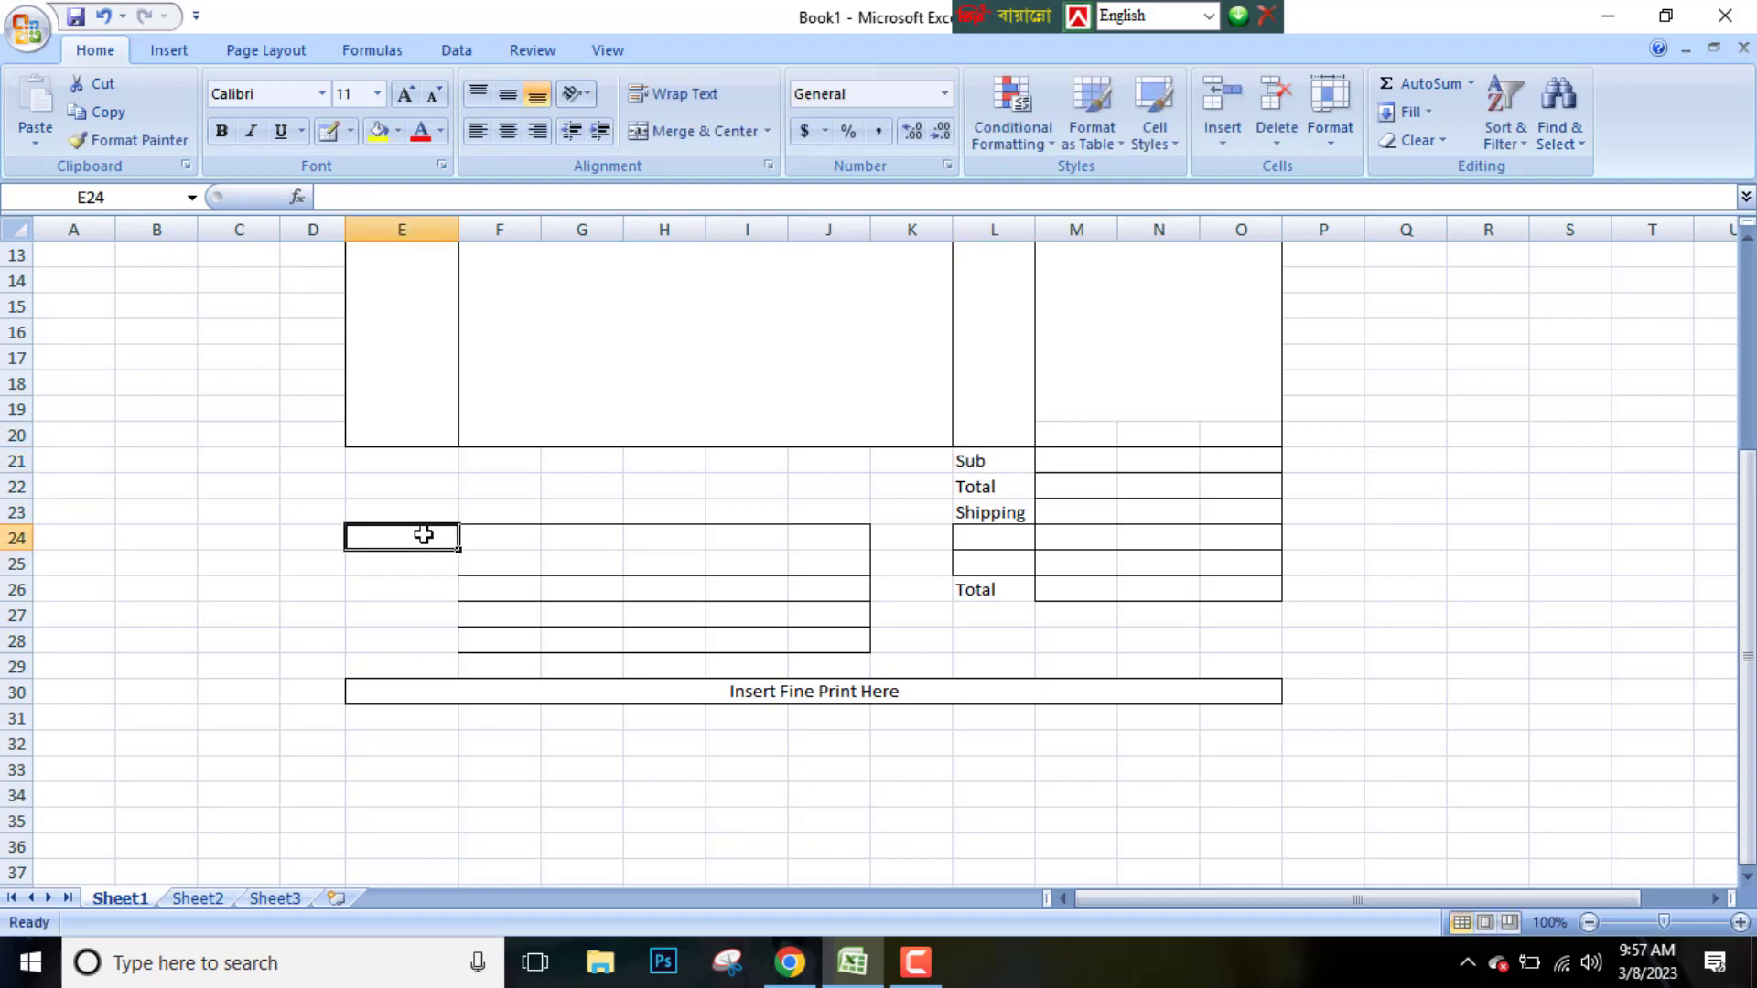
type("Payment")
left_click(518, 539)
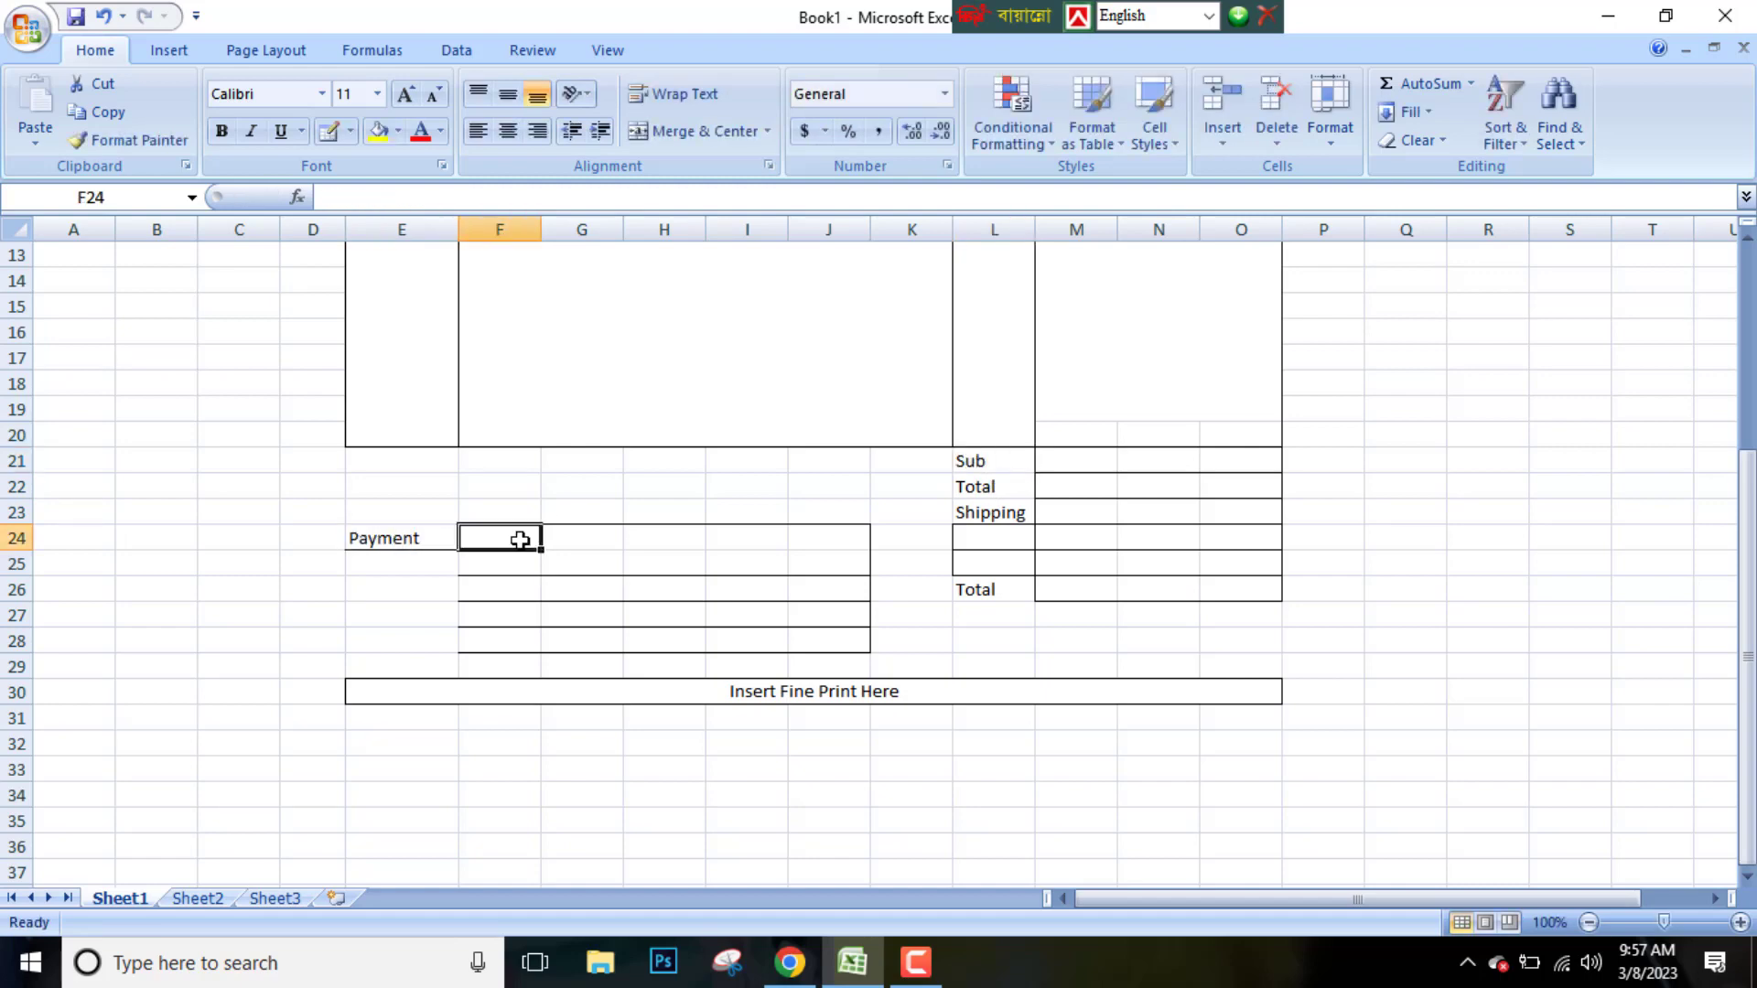
type("Select One")
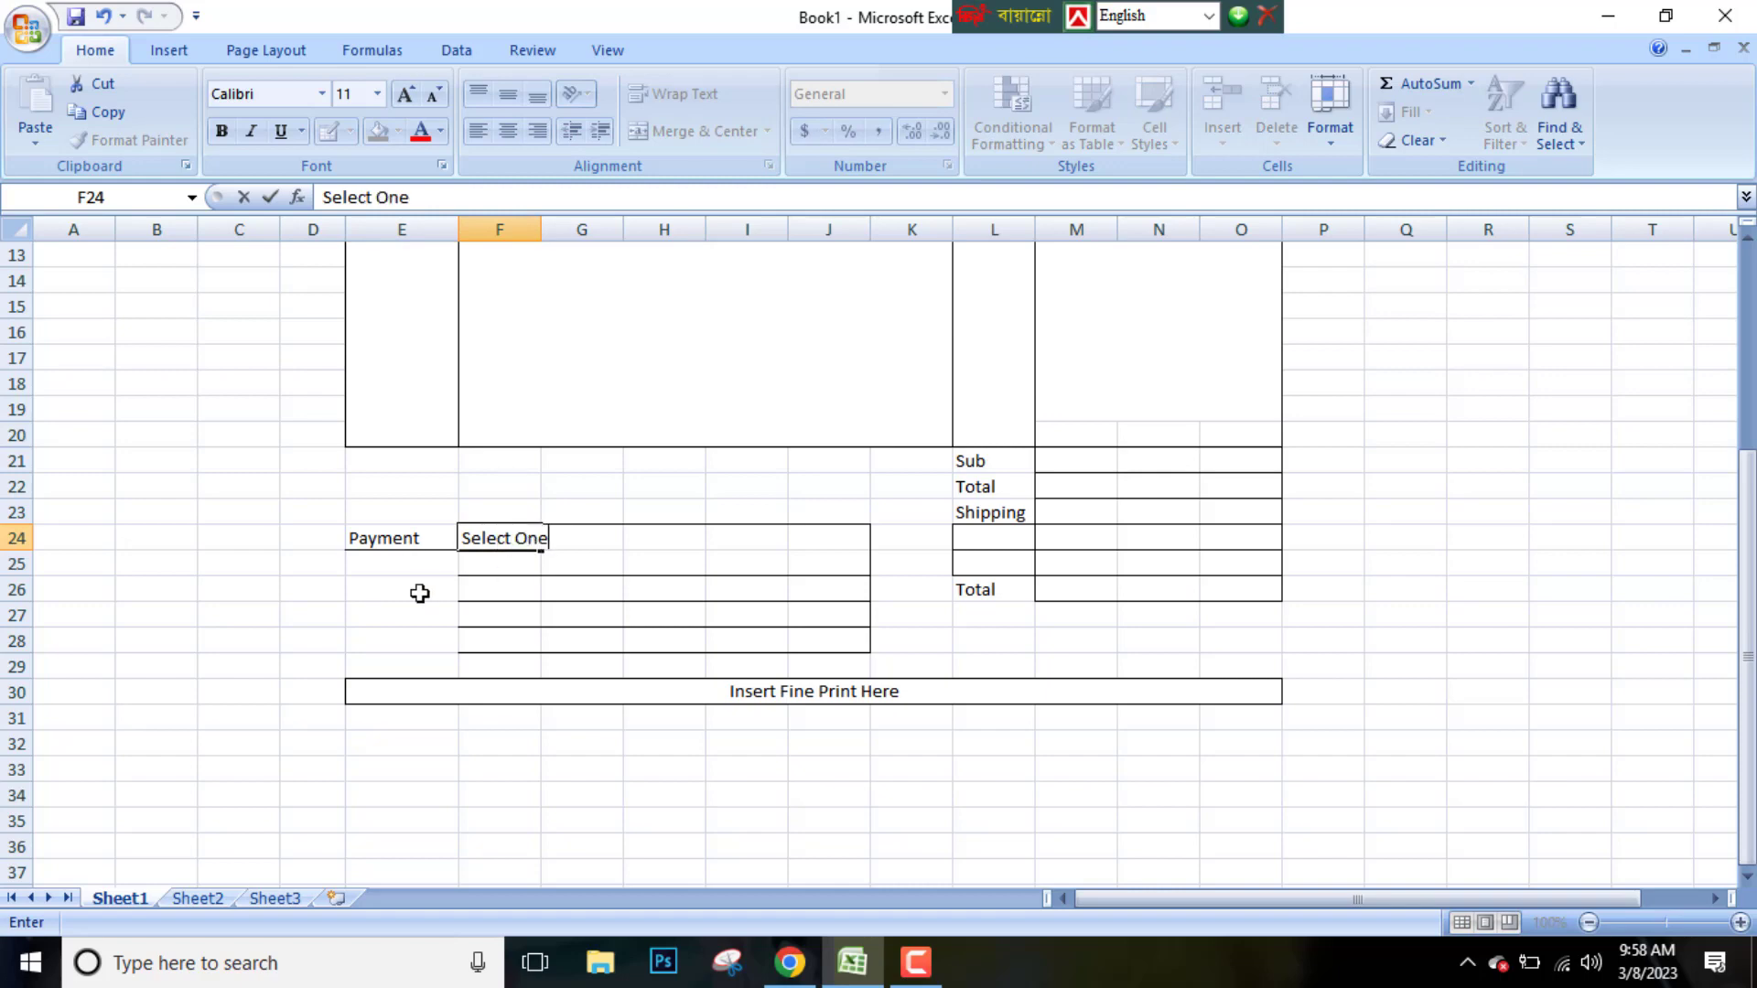
left_click(406, 565)
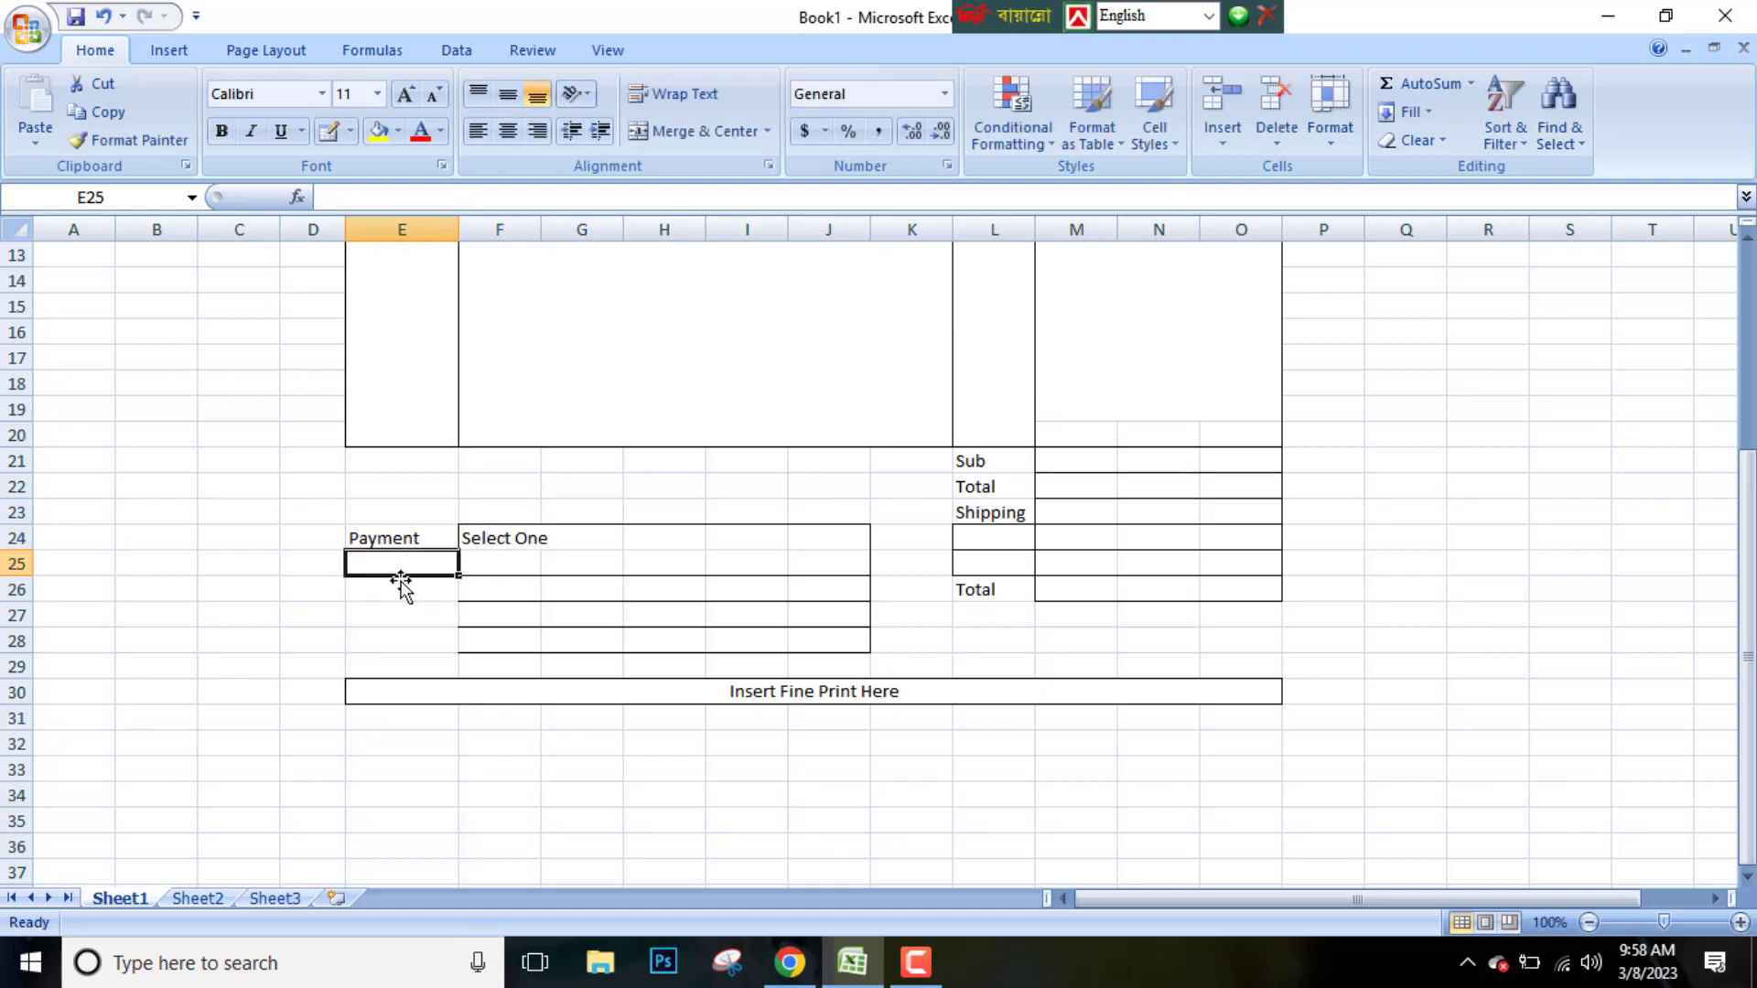
Enter the labels Comments, Name, CC# and Exprires down E25 to E28
type("C")
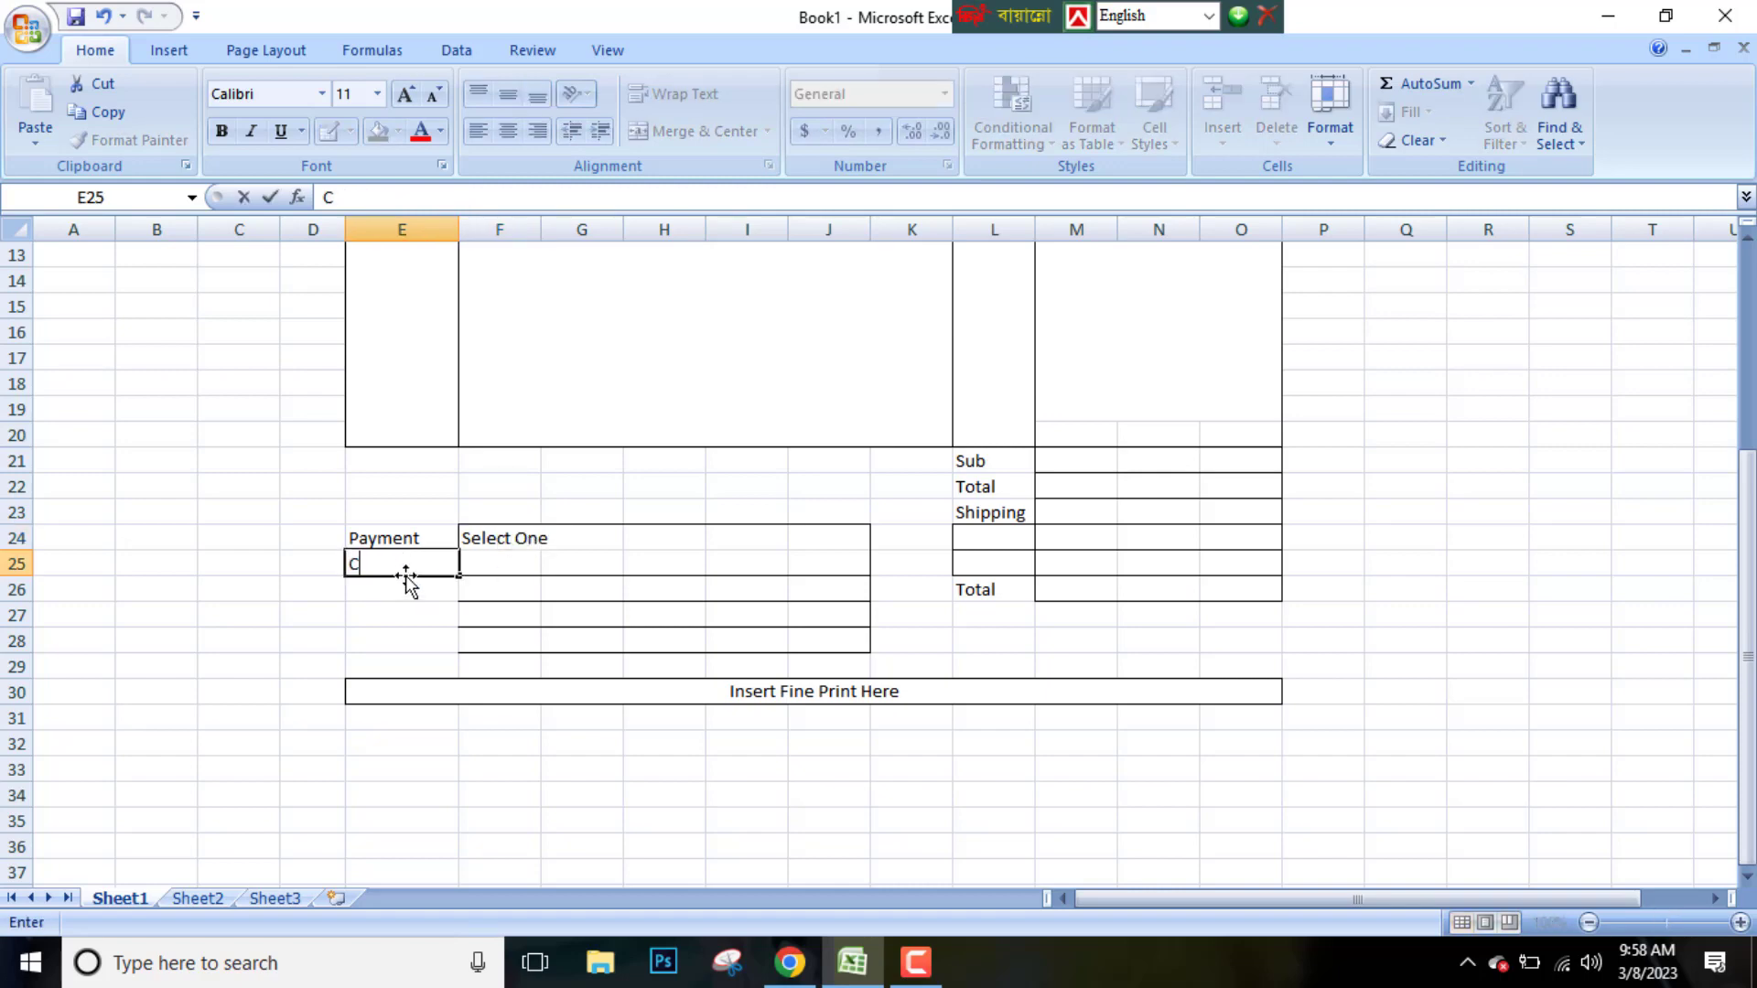
type("omments")
key("Return")
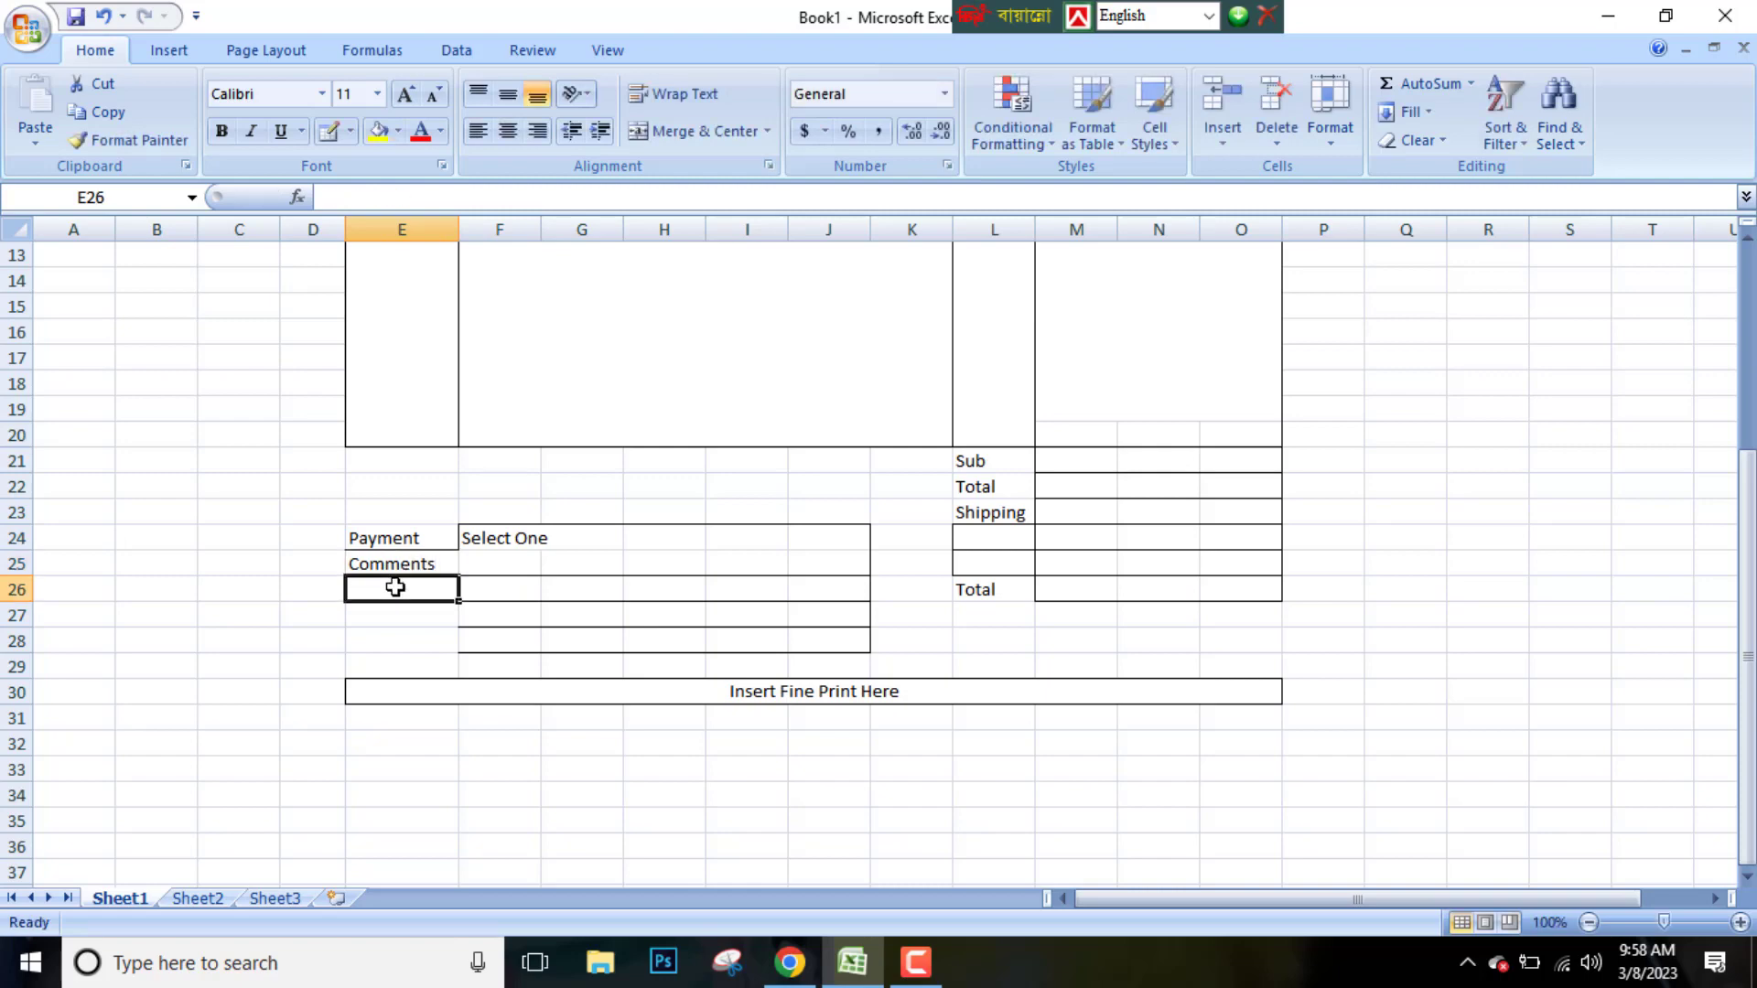
type("Name")
key("Return")
type("C")
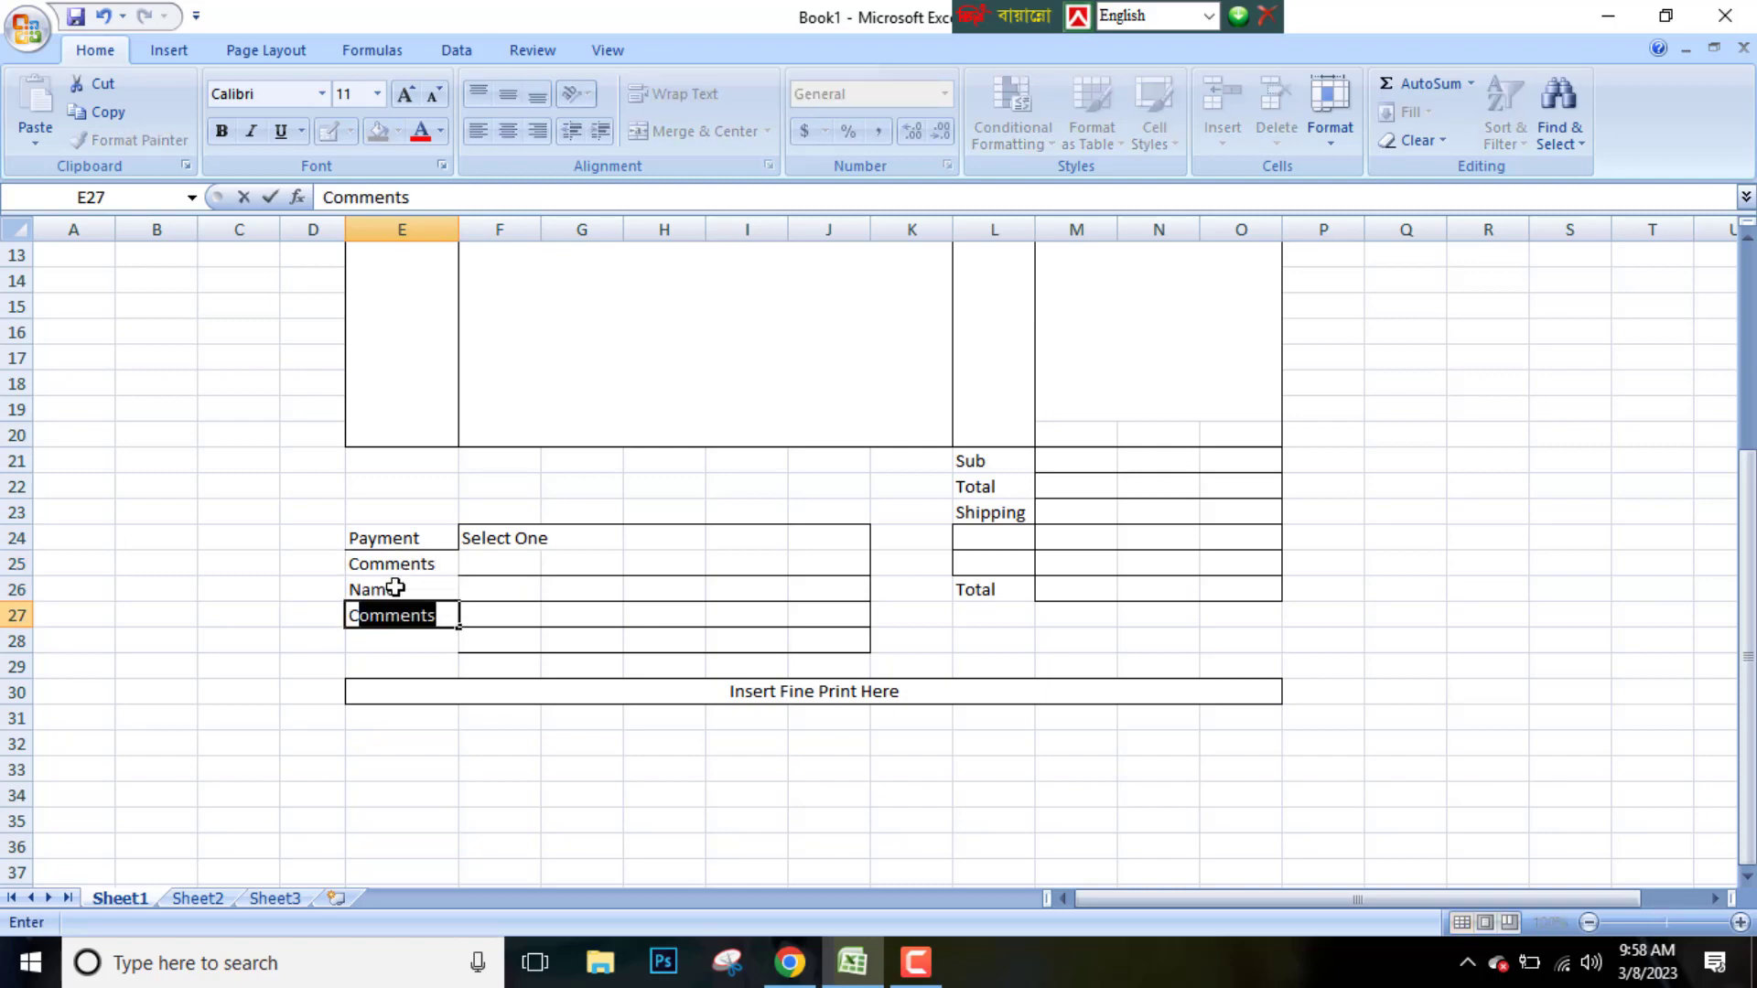
type("C#")
key("Return")
type("Exprires")
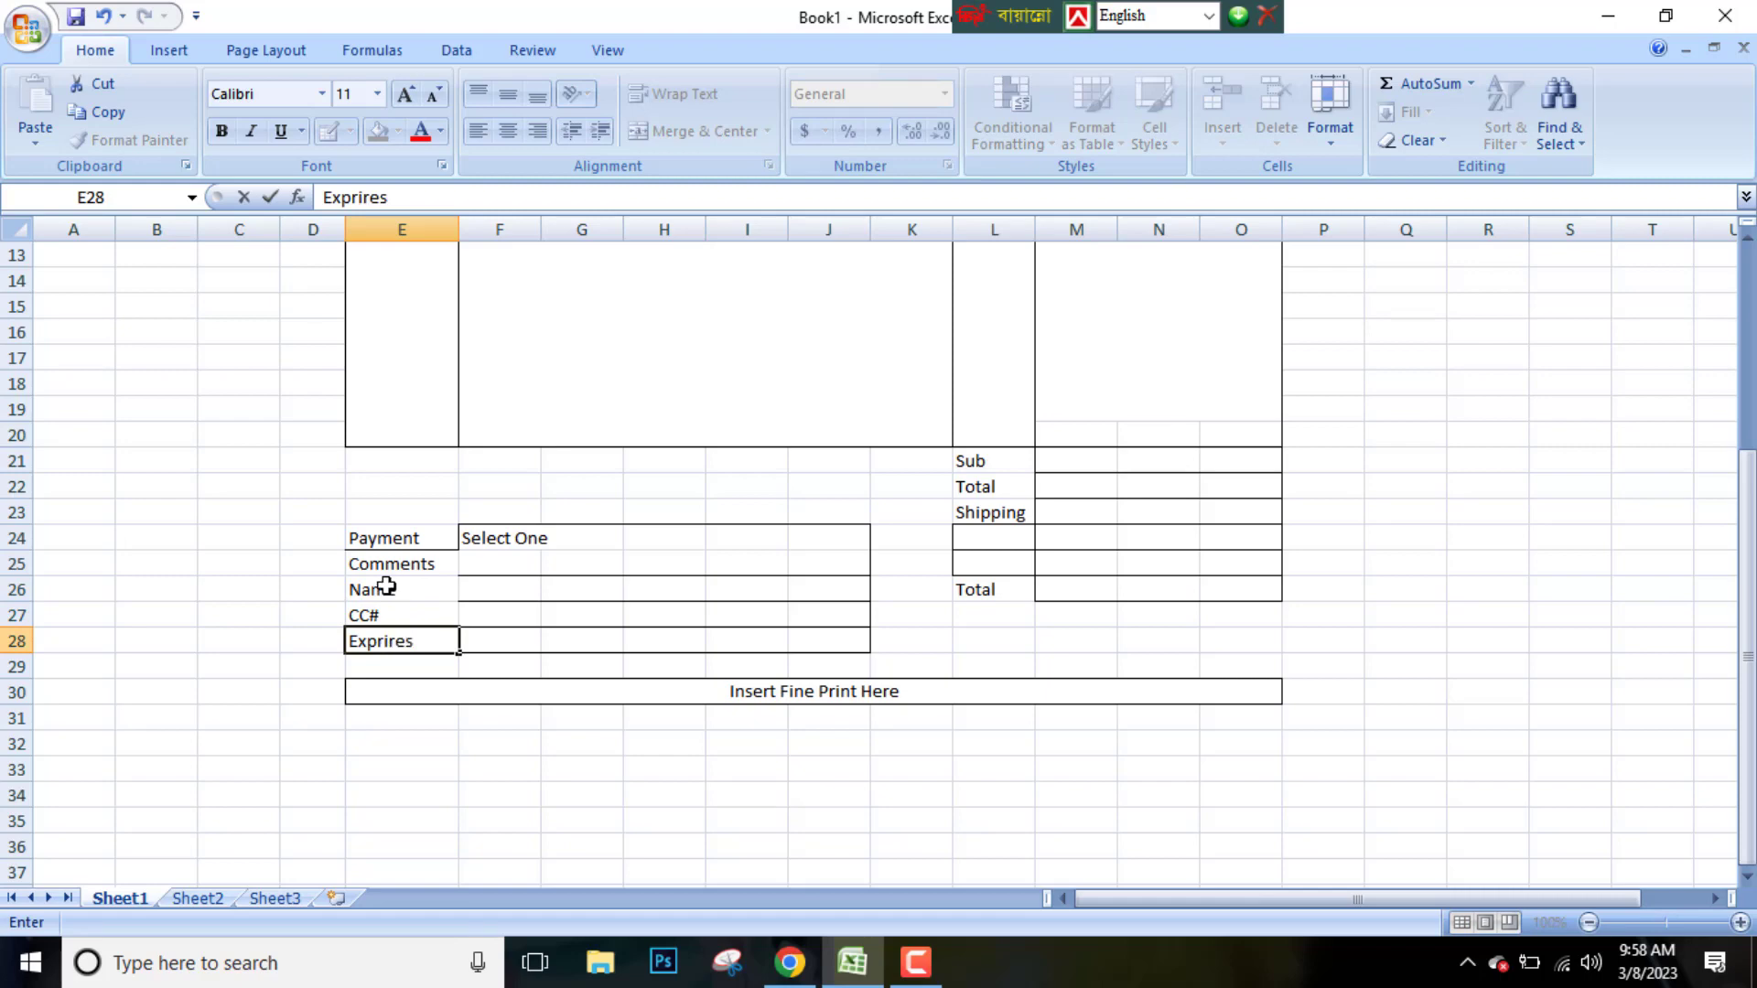
left_click(382, 702)
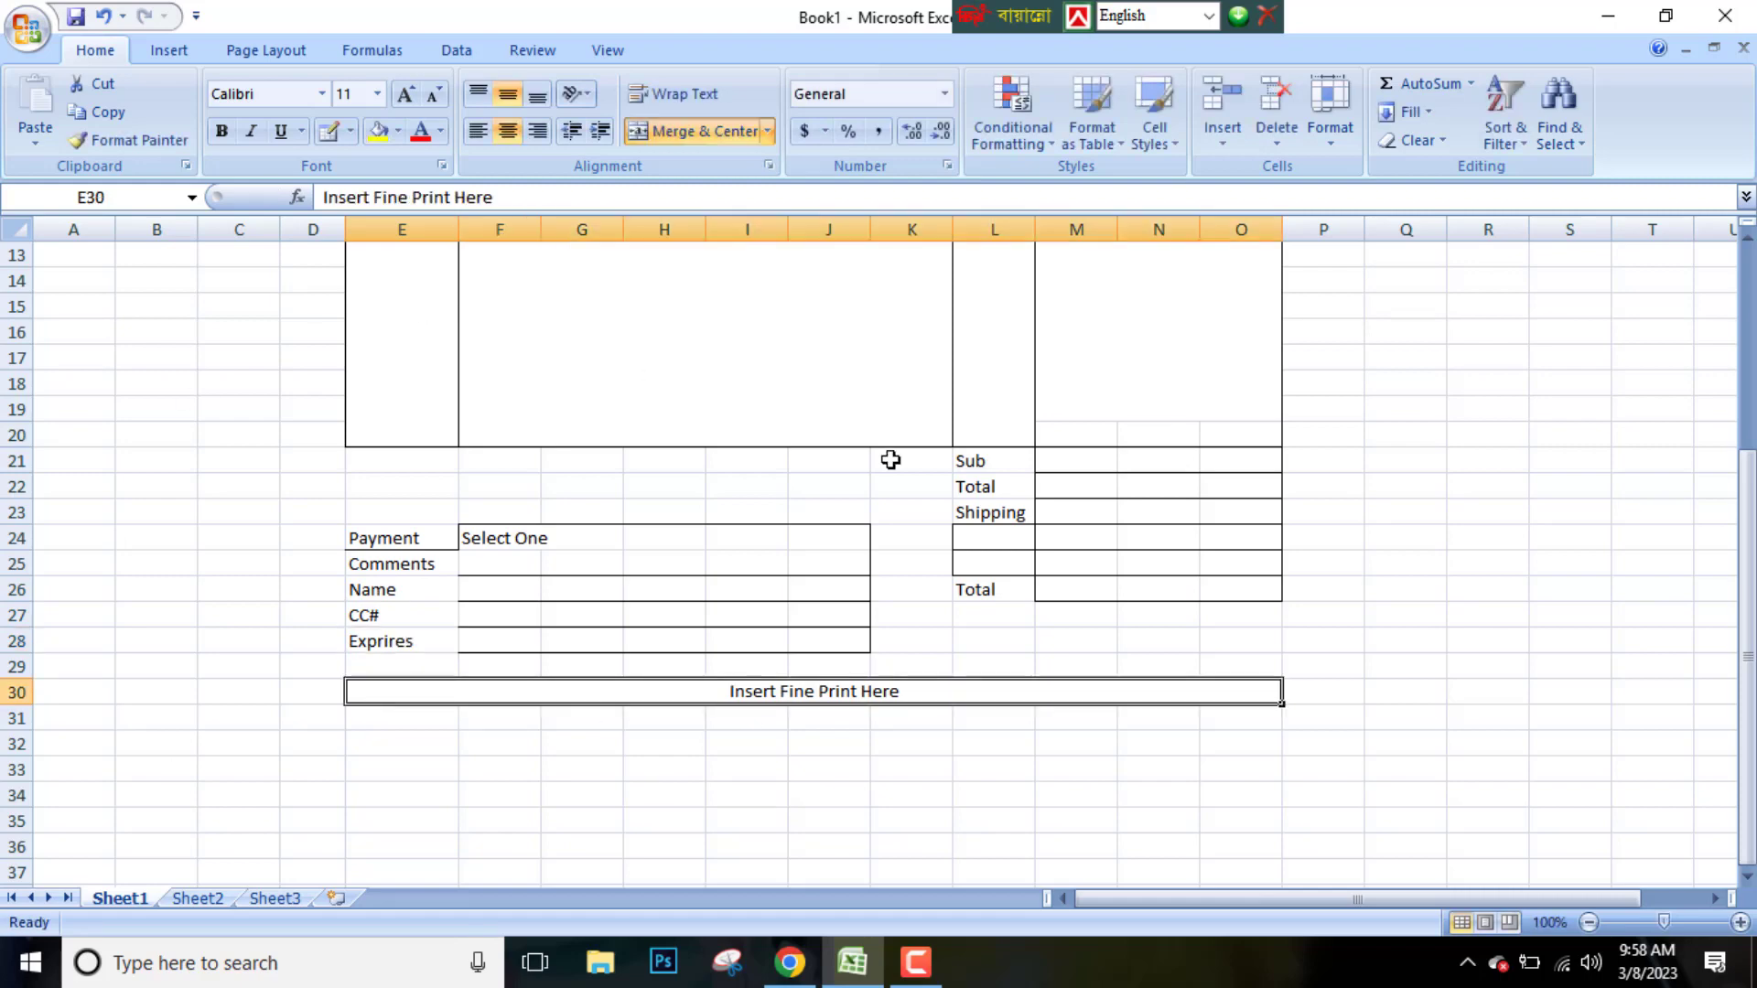
Save the workbook as a Web Page named from
scroll(1281, 466, "up", 4)
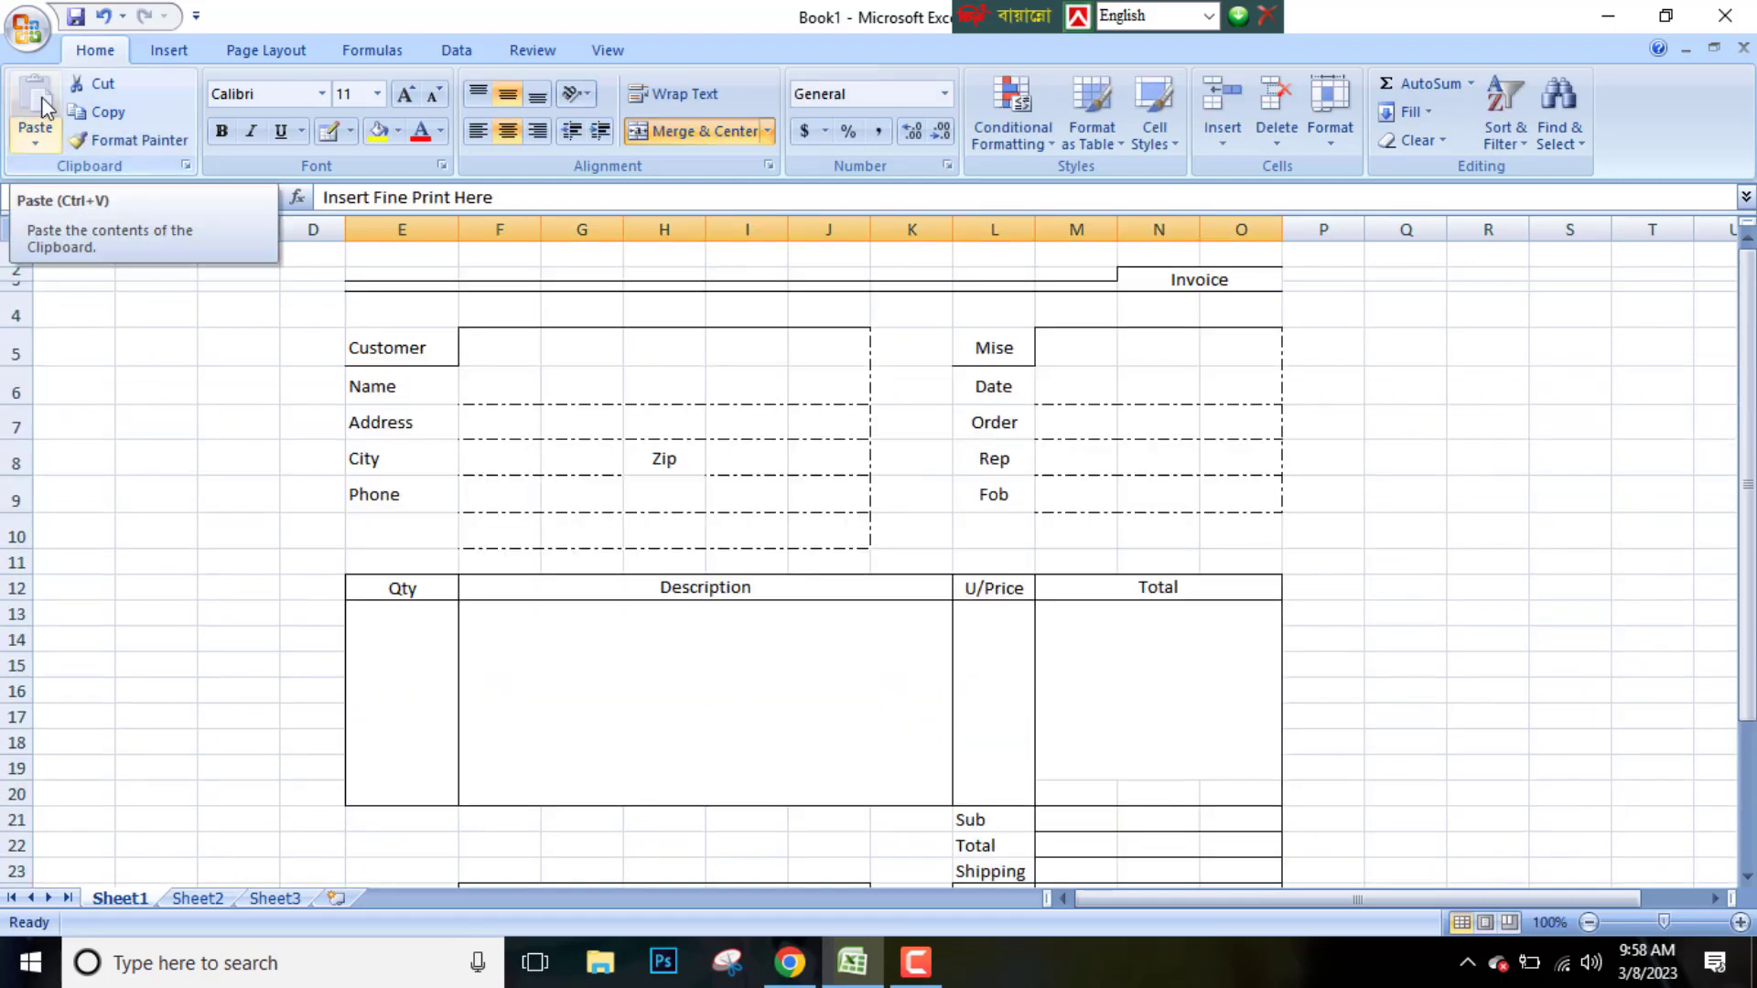
left_click(27, 27)
mouse_move(97, 264)
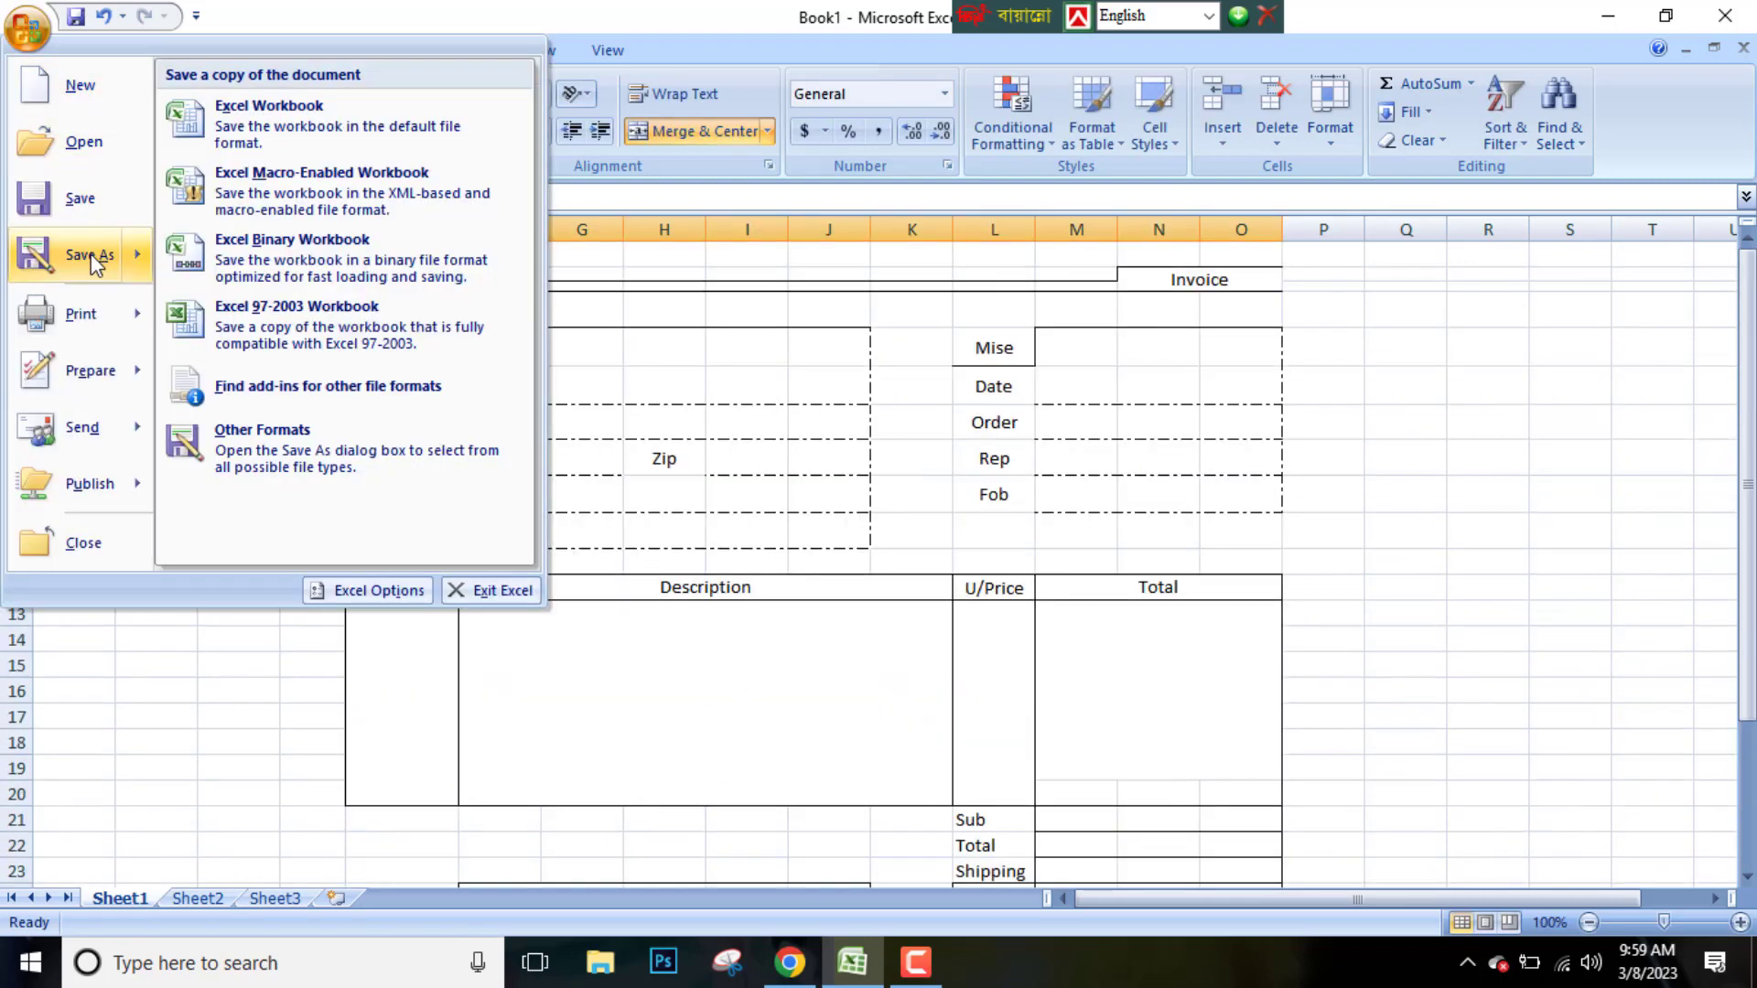
left_click(332, 446)
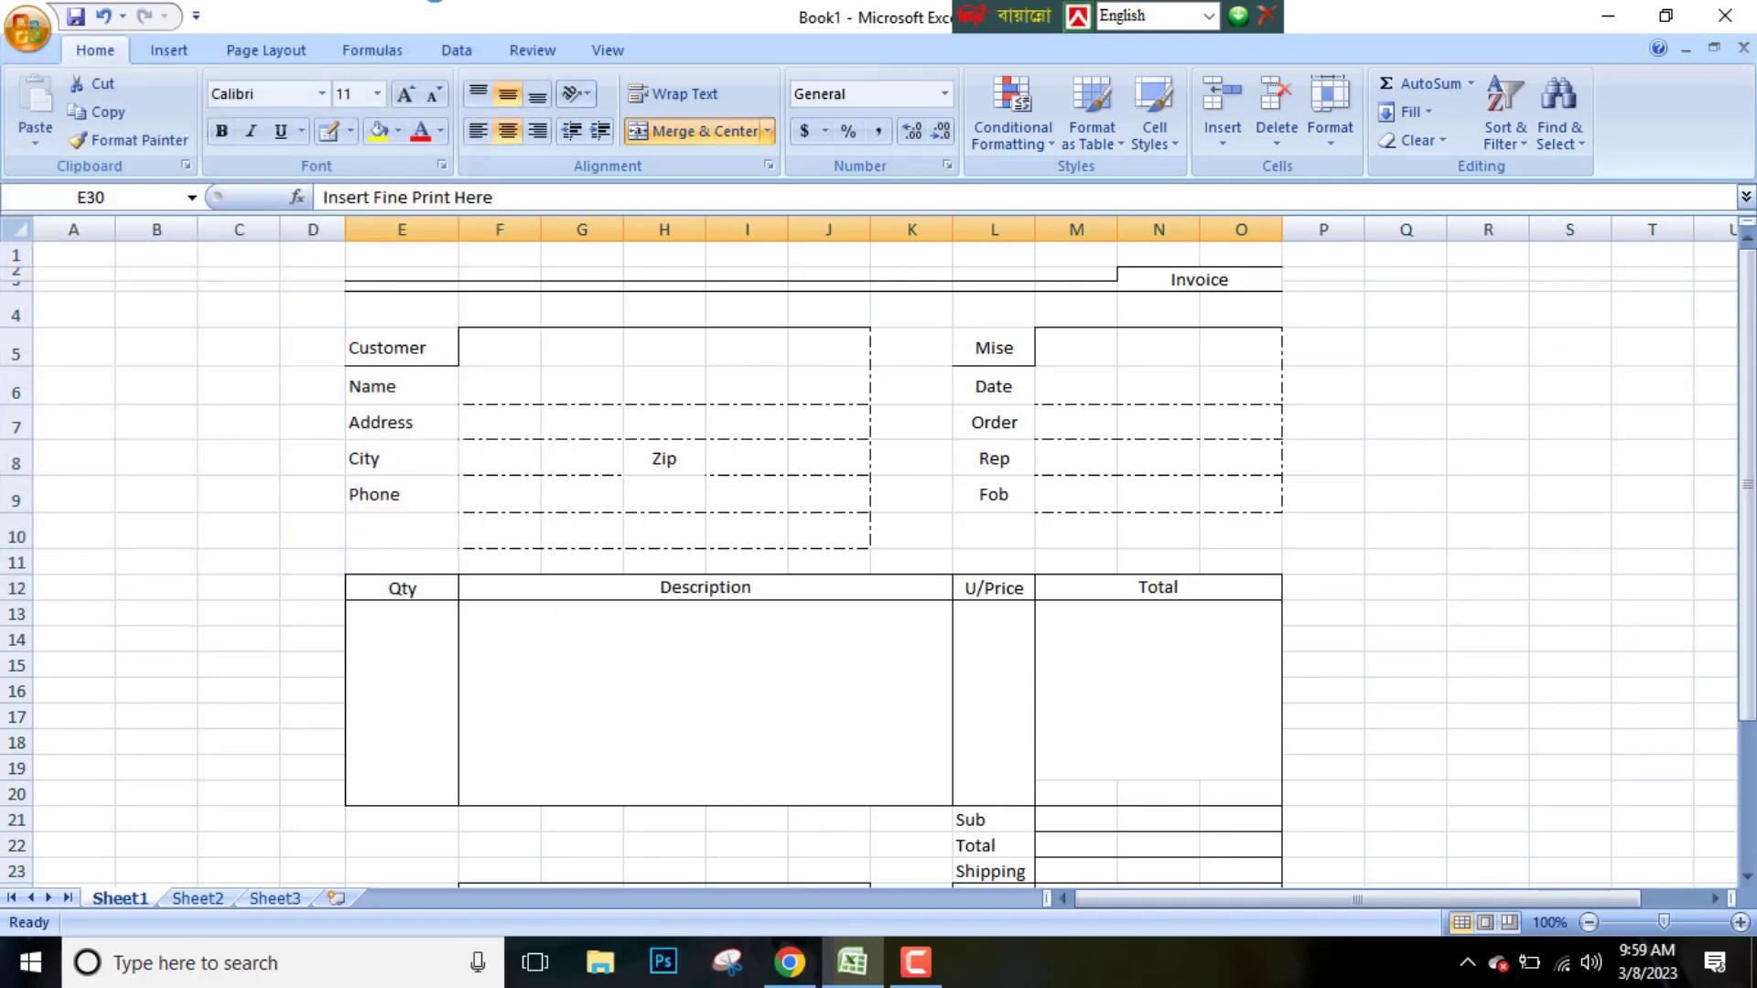
left_click(463, 474)
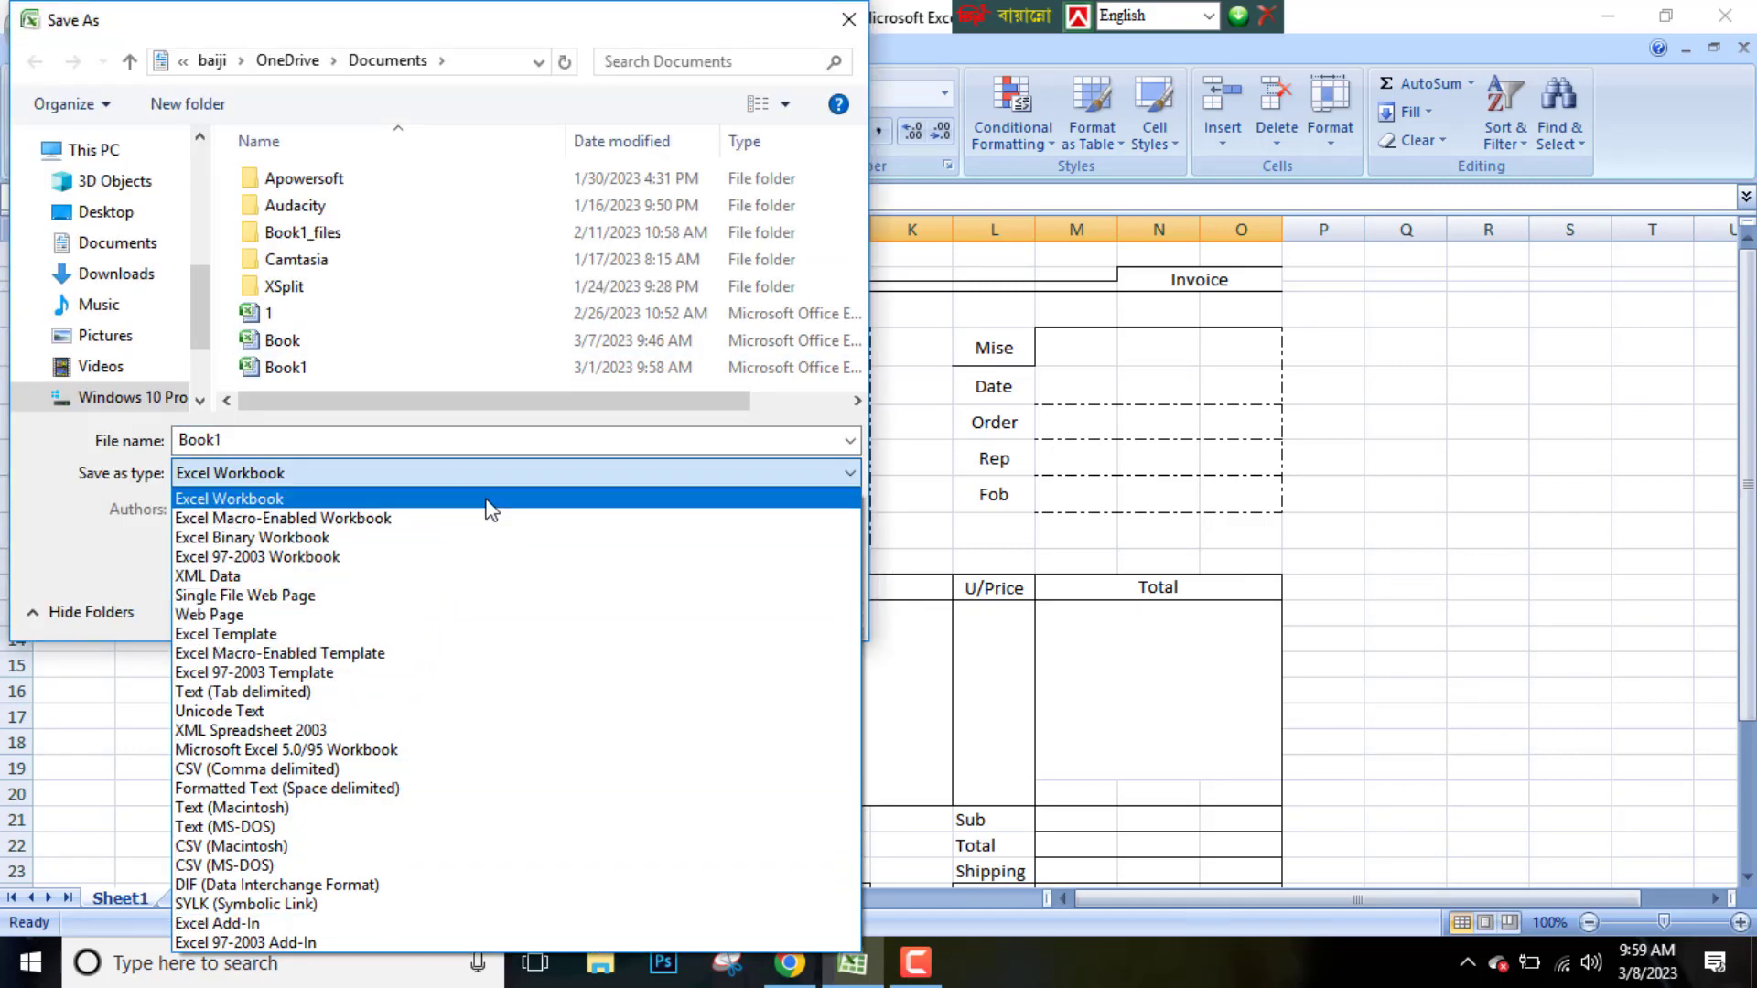
left_click(437, 615)
left_click(622, 682)
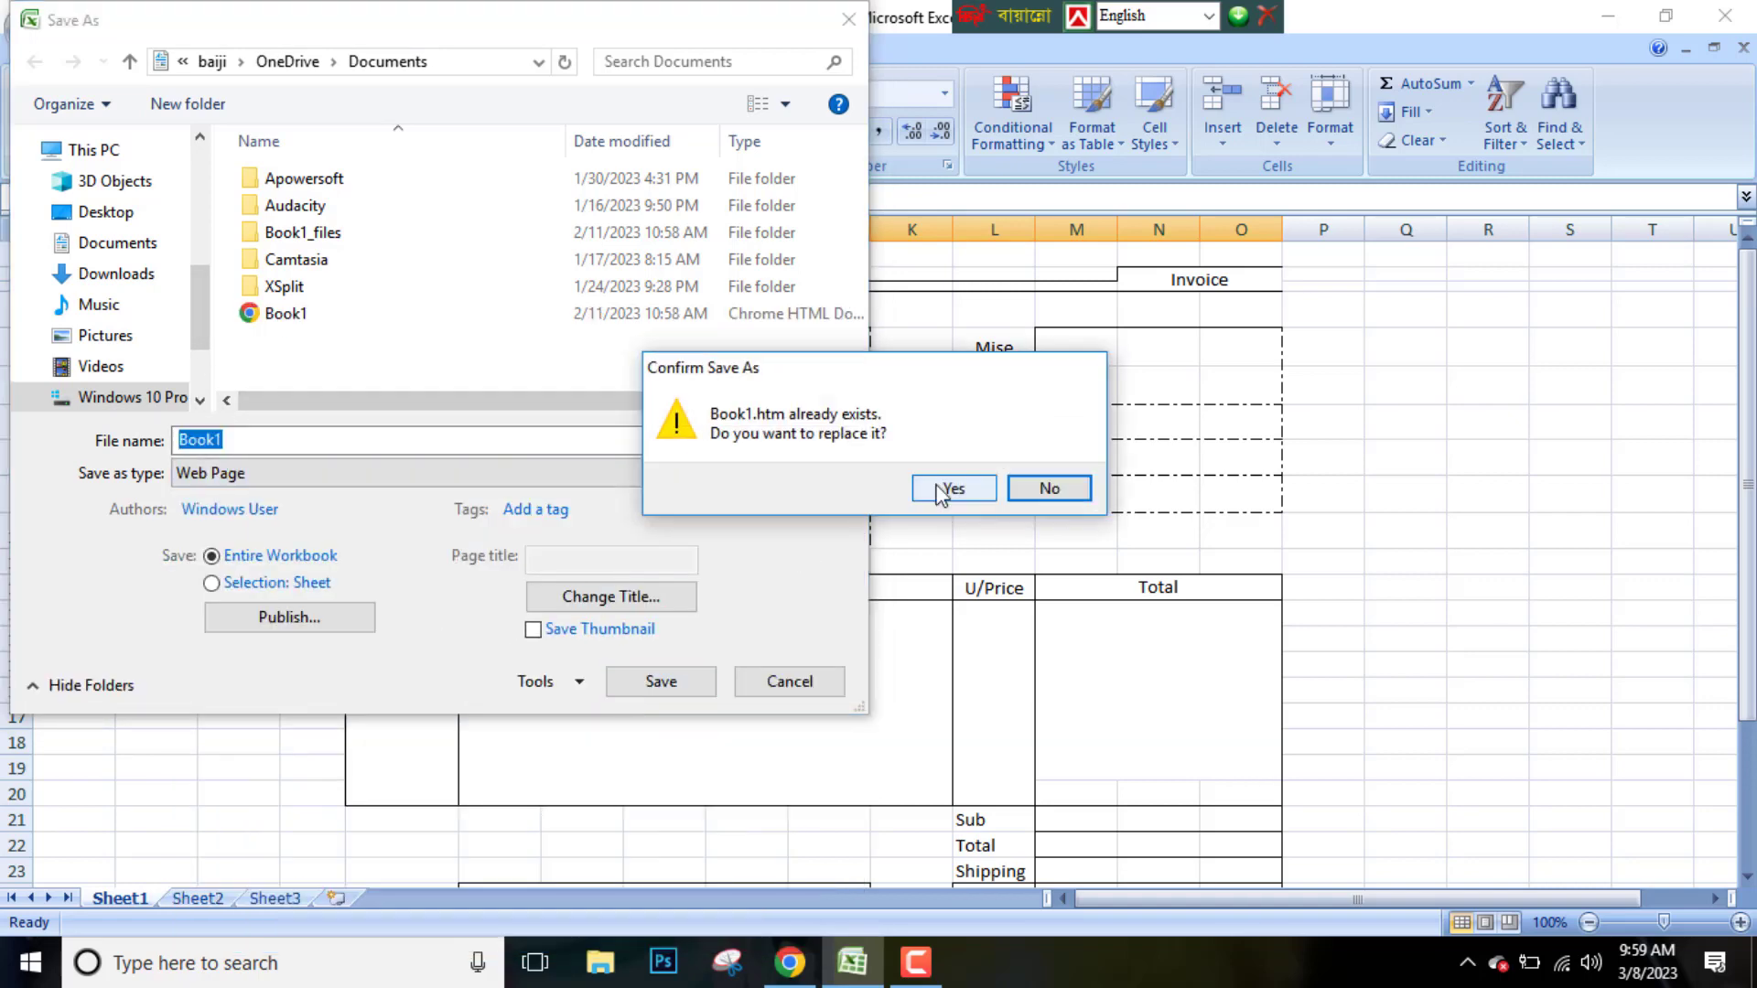
left_click(1029, 495)
key("BackSpace")
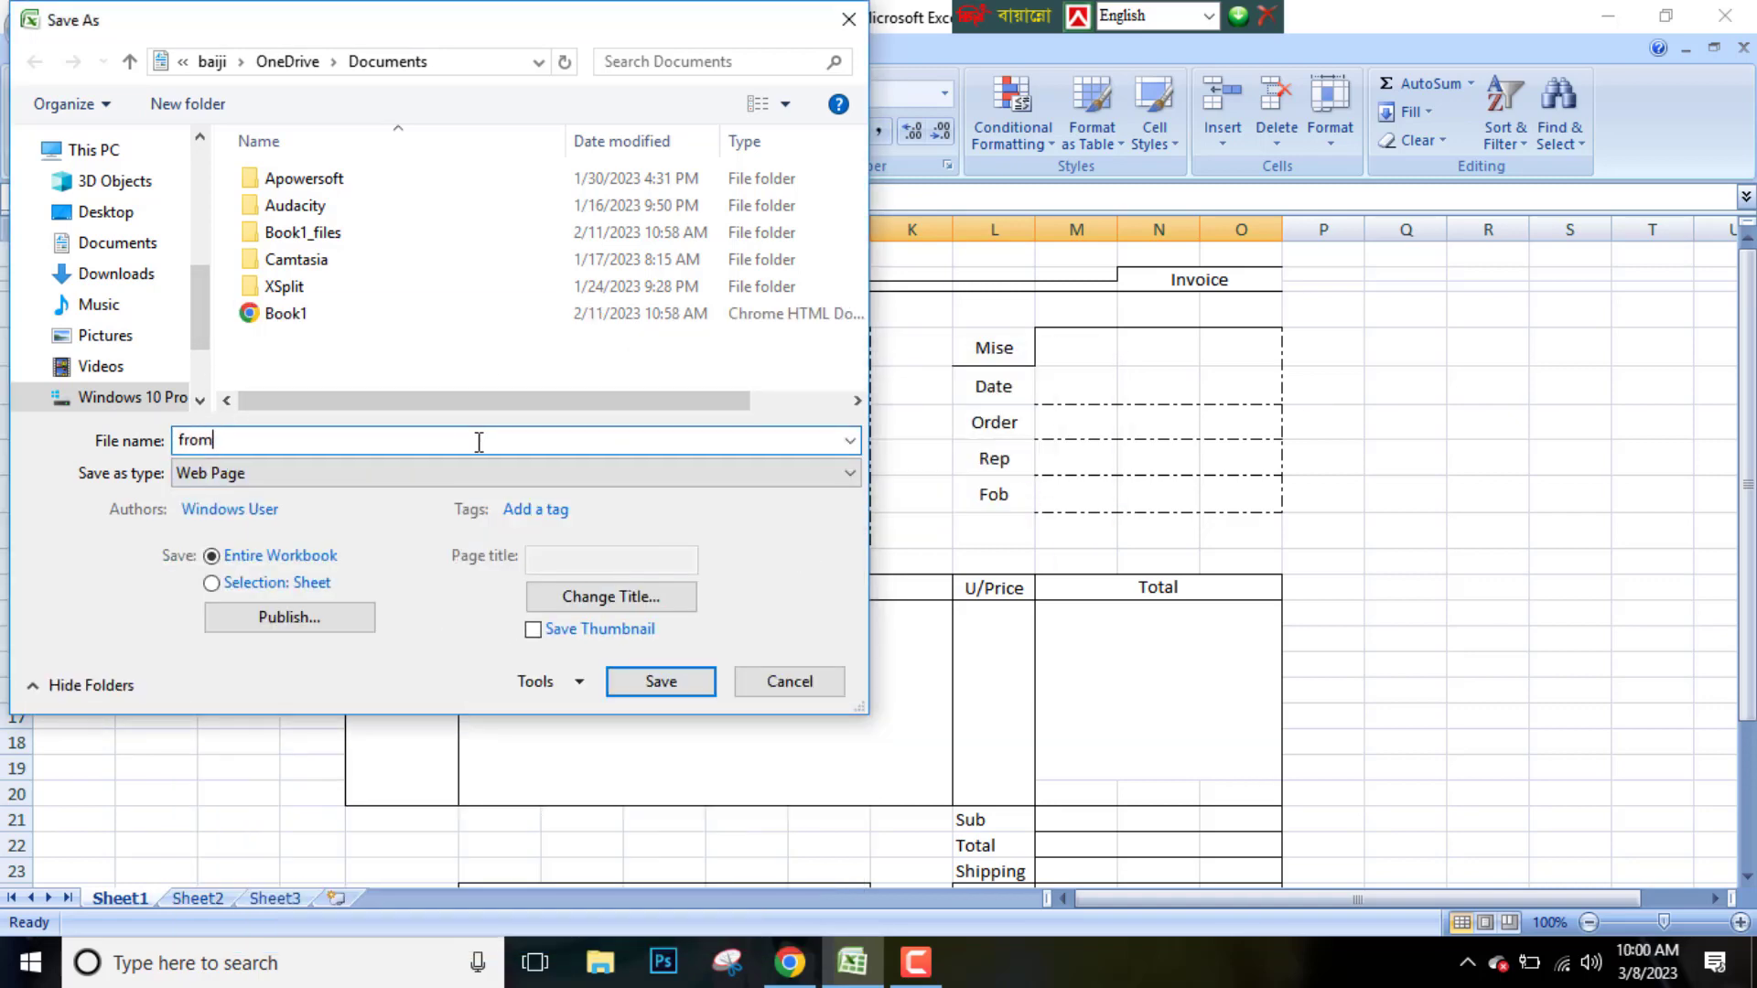
key("Return")
key("Return")
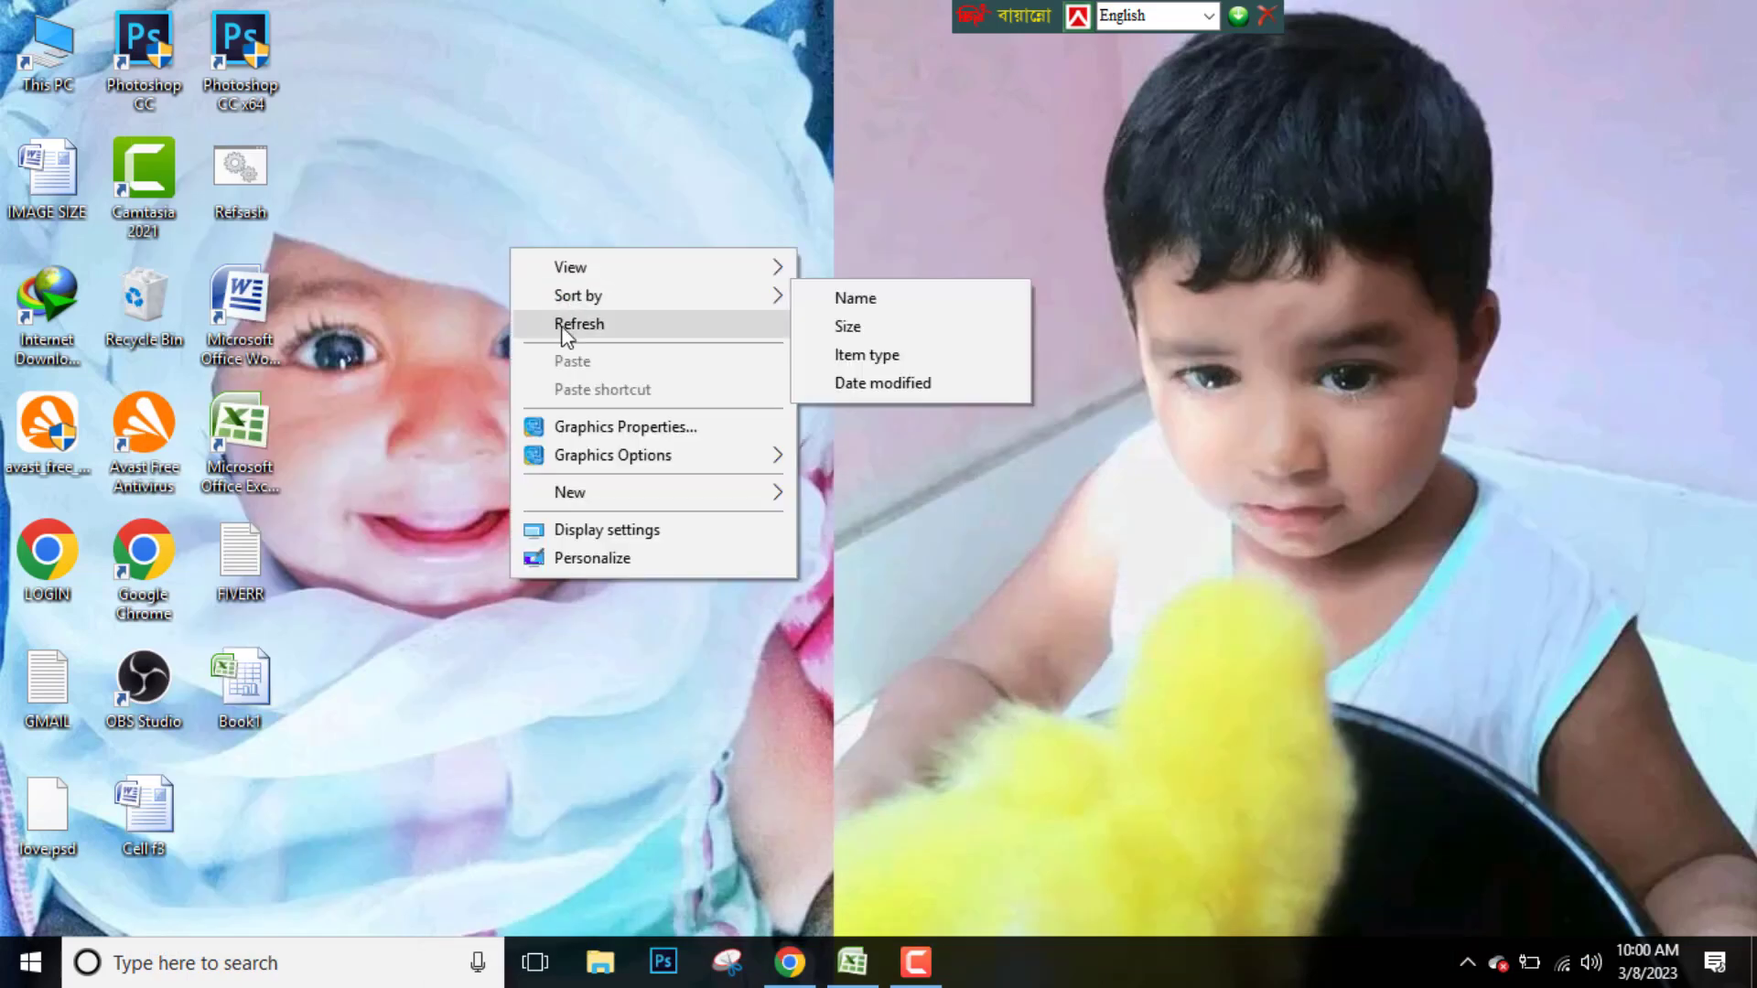
left_click(562, 326)
right_click(531, 208)
left_click(569, 272)
right_click(570, 263)
left_click(617, 338)
Search for the saved from web page, open it in the browser and zoom out to view the whole invoice
left_click(599, 966)
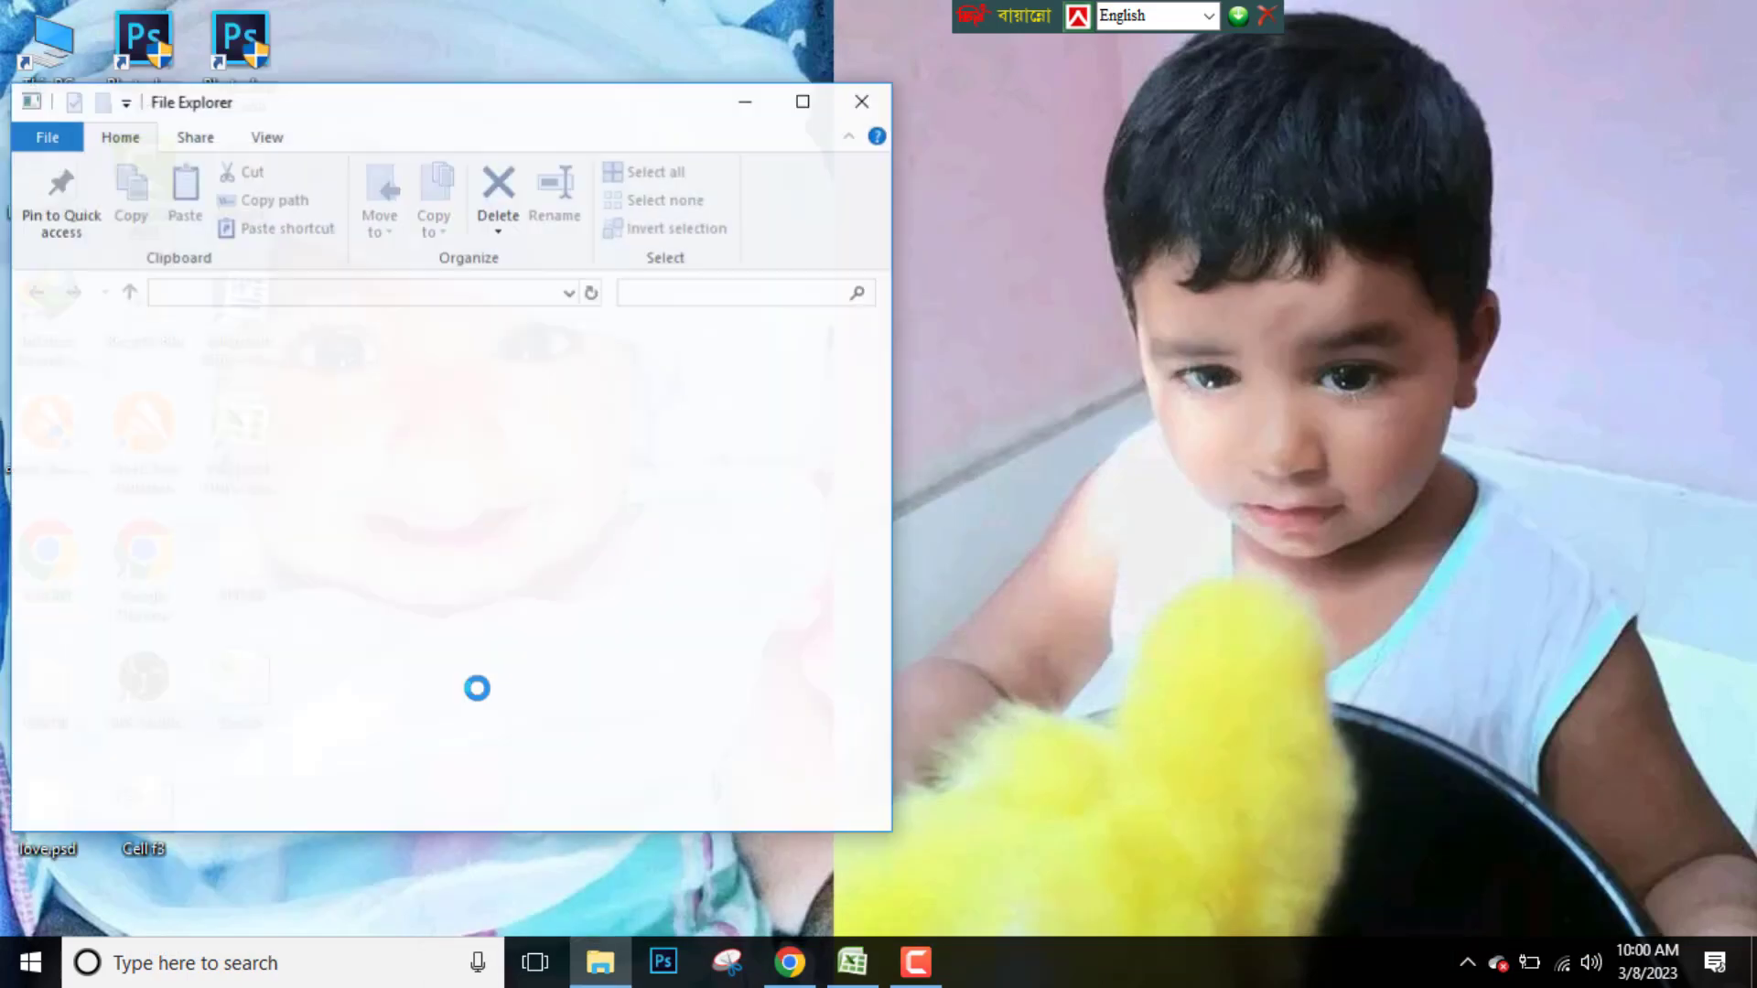
left_click(112, 719)
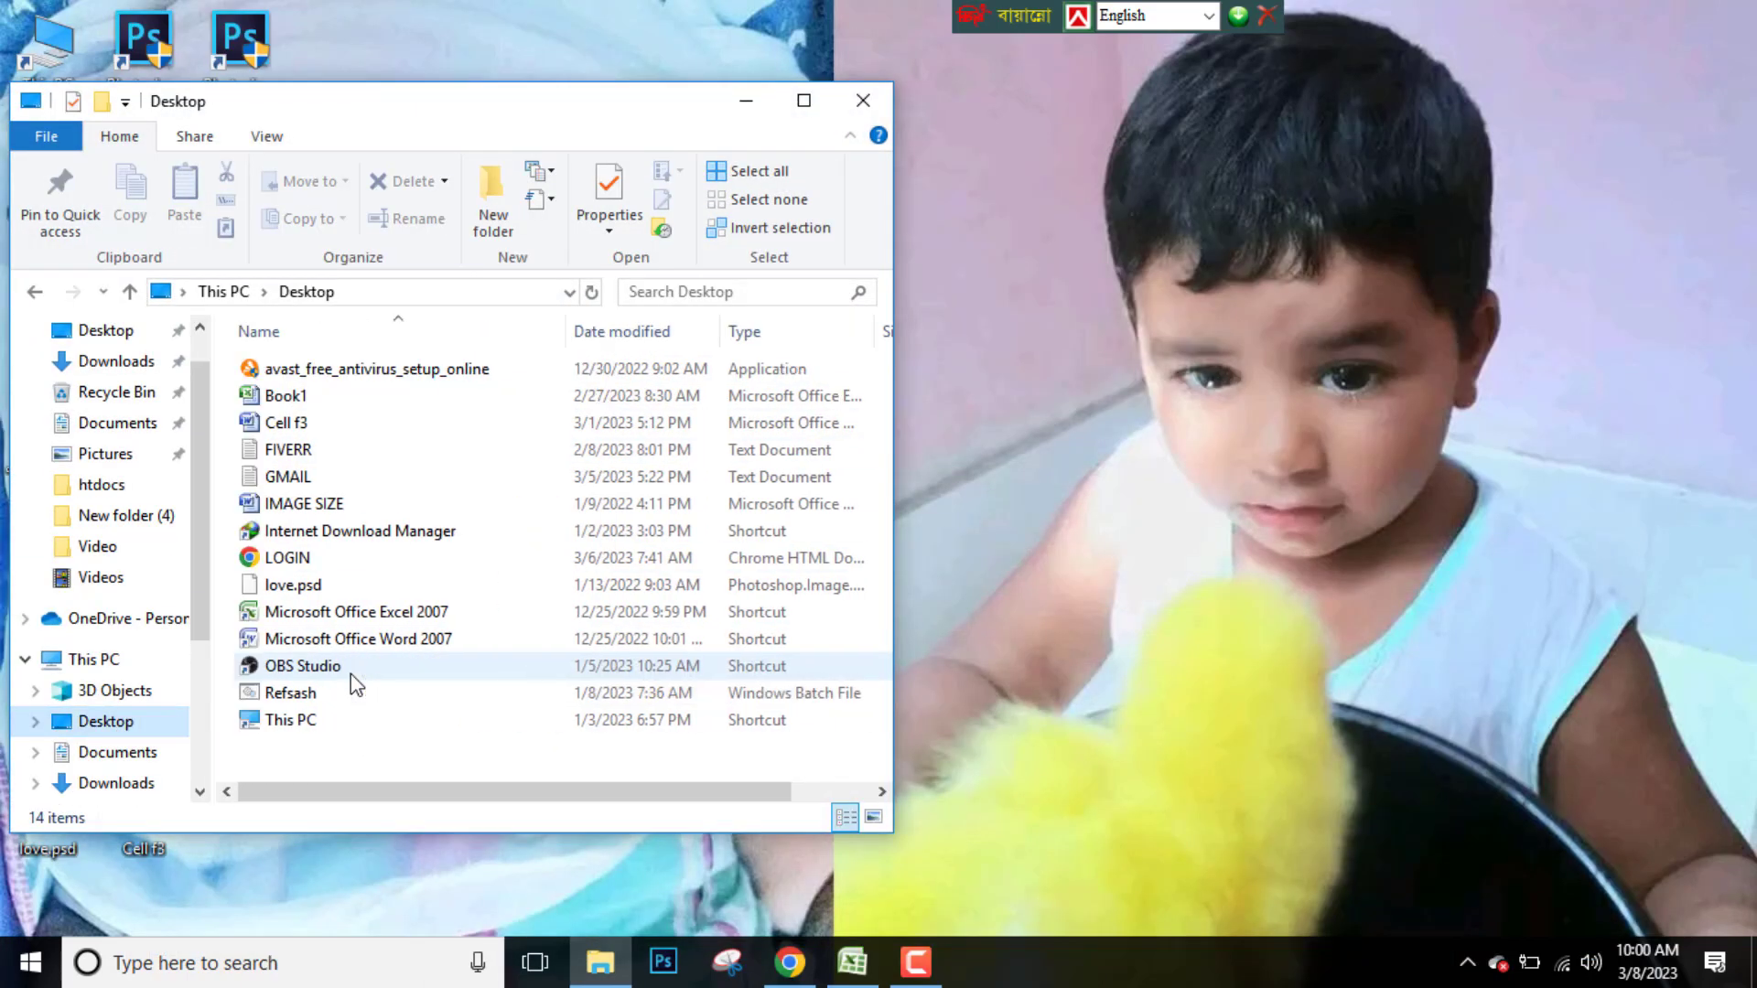
key("super+d")
left_click(184, 963)
type("from")
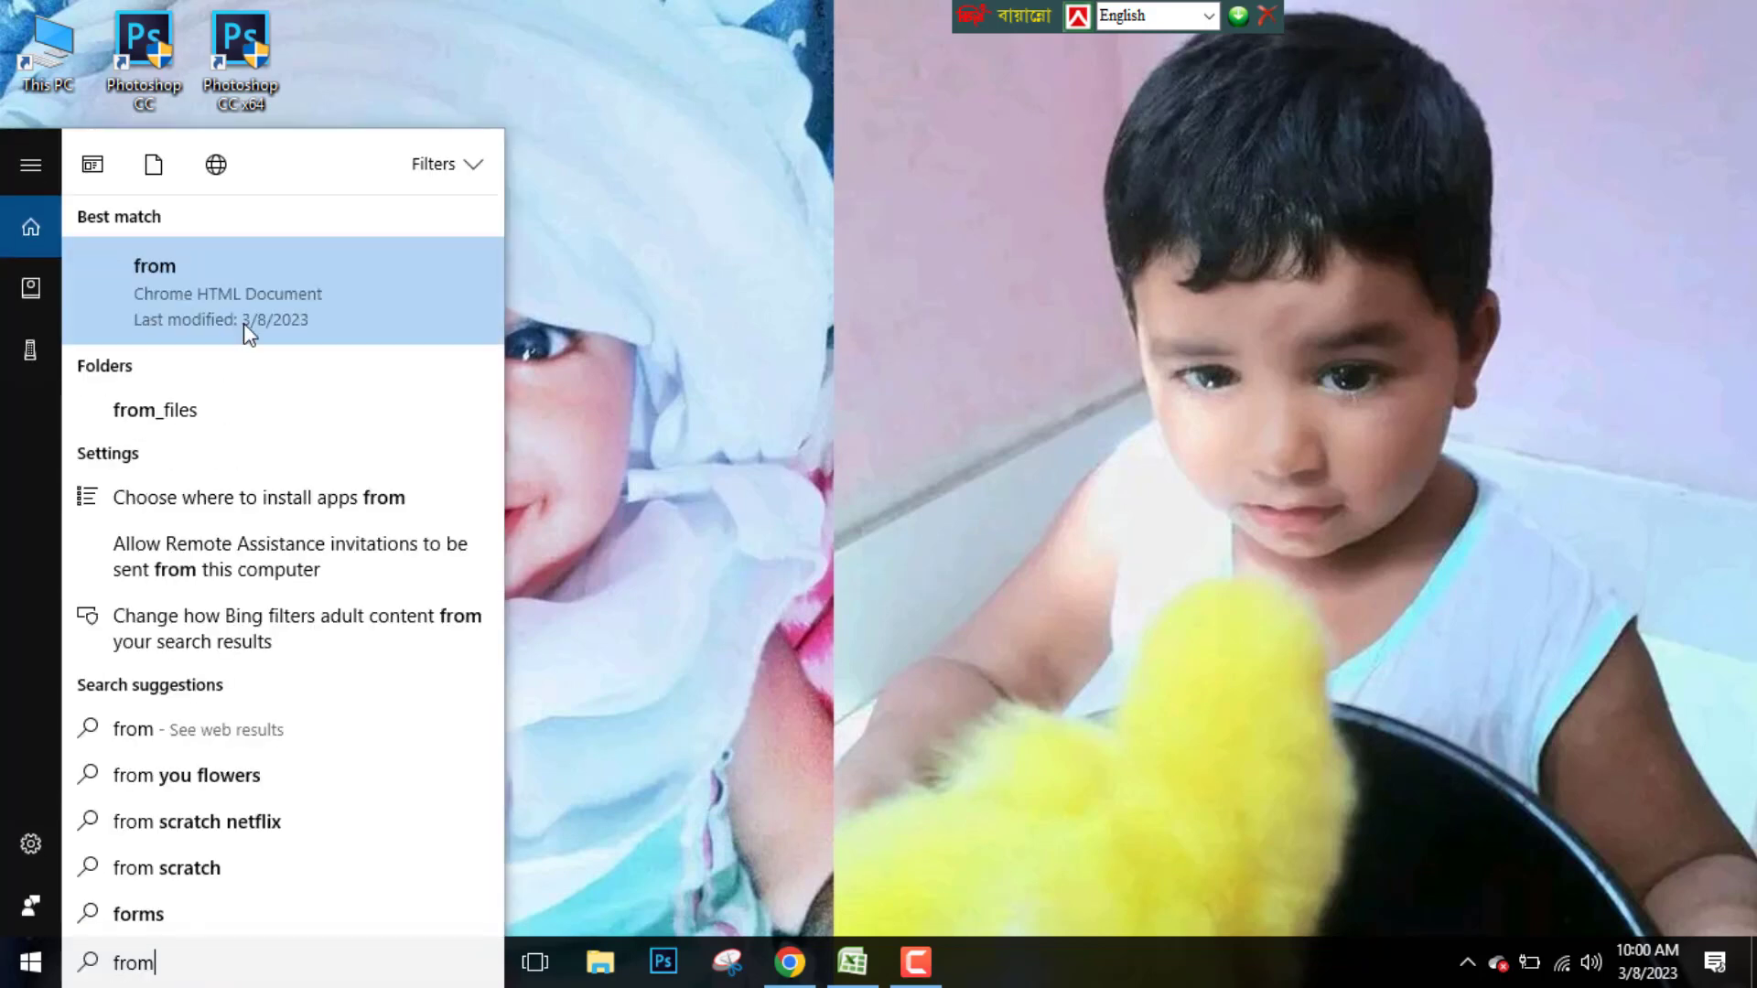
left_click(172, 282)
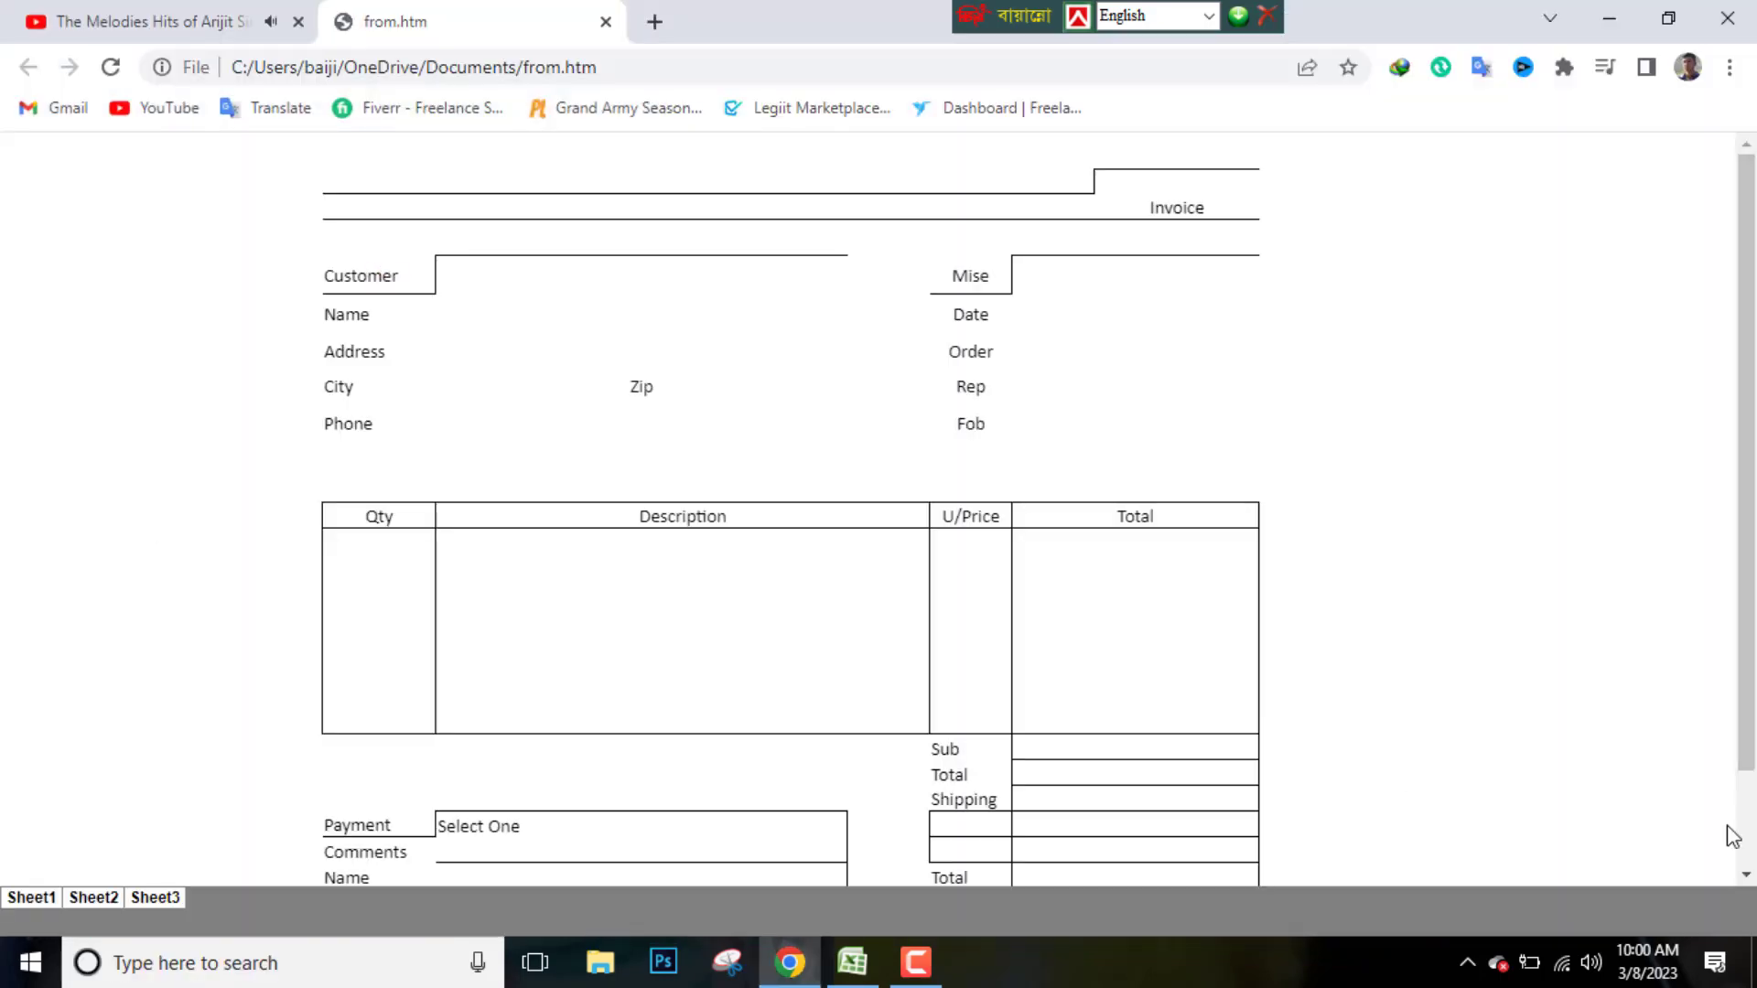
left_click(1730, 67)
left_click(1560, 302)
left_click(1560, 302)
left_click(1086, 355)
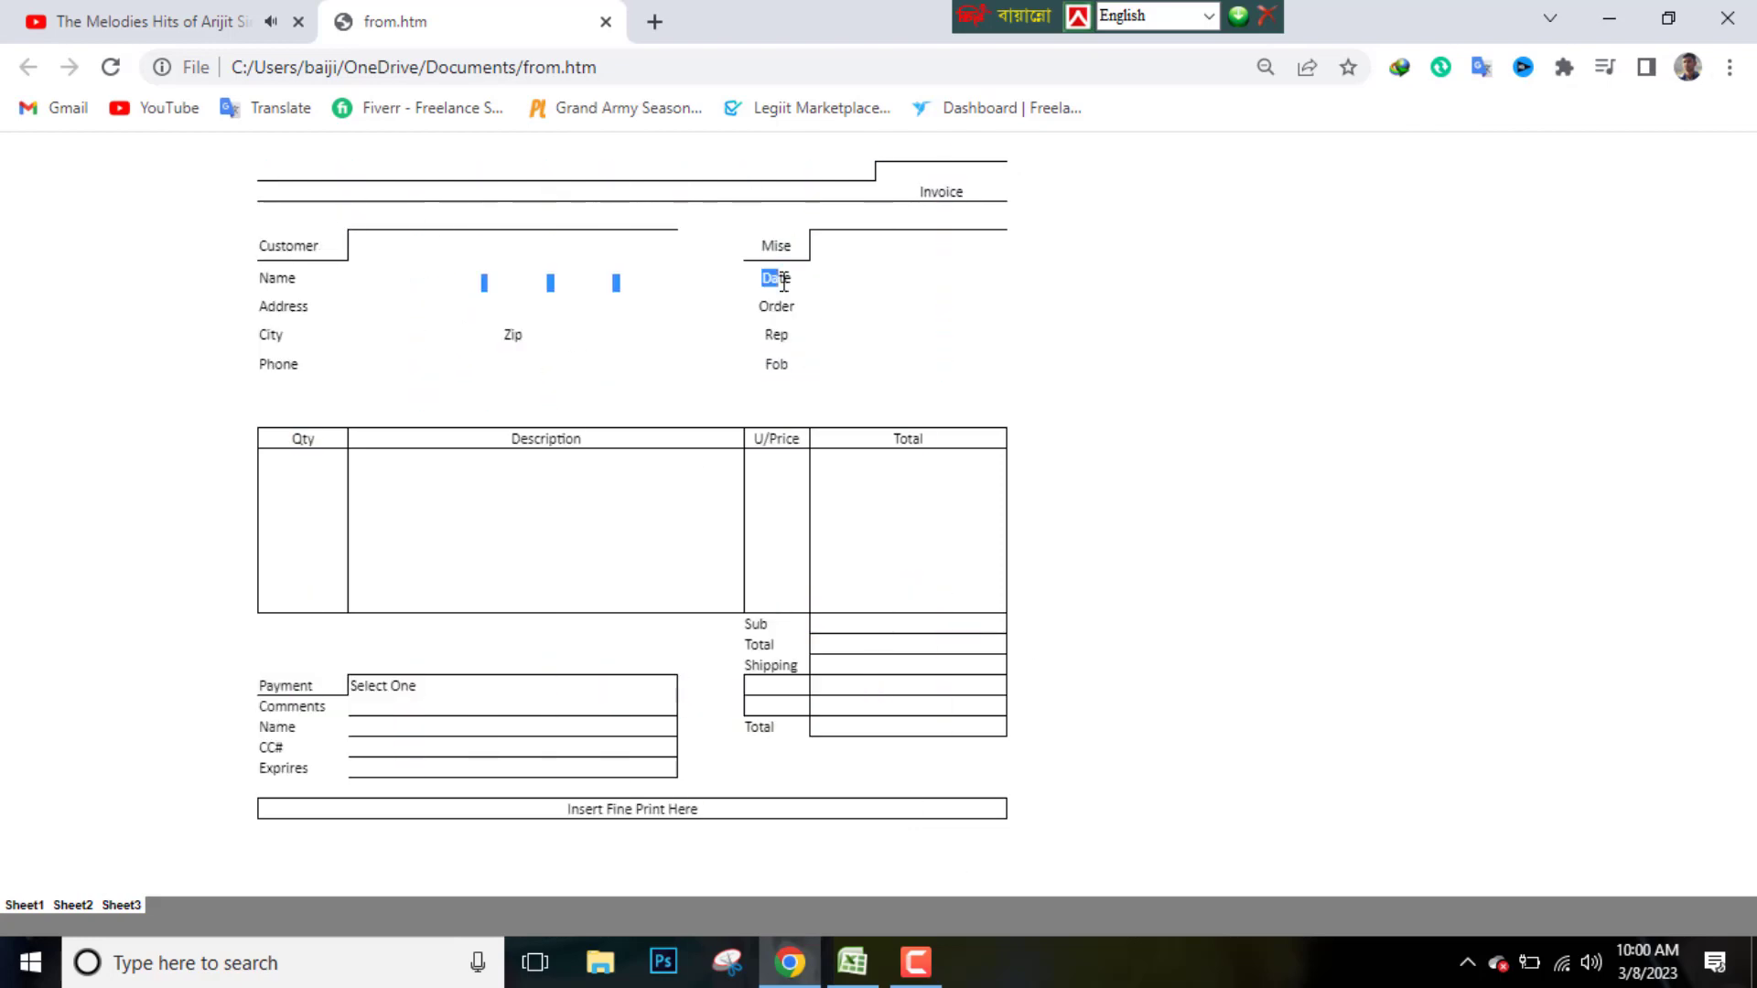
left_click(1208, 400)
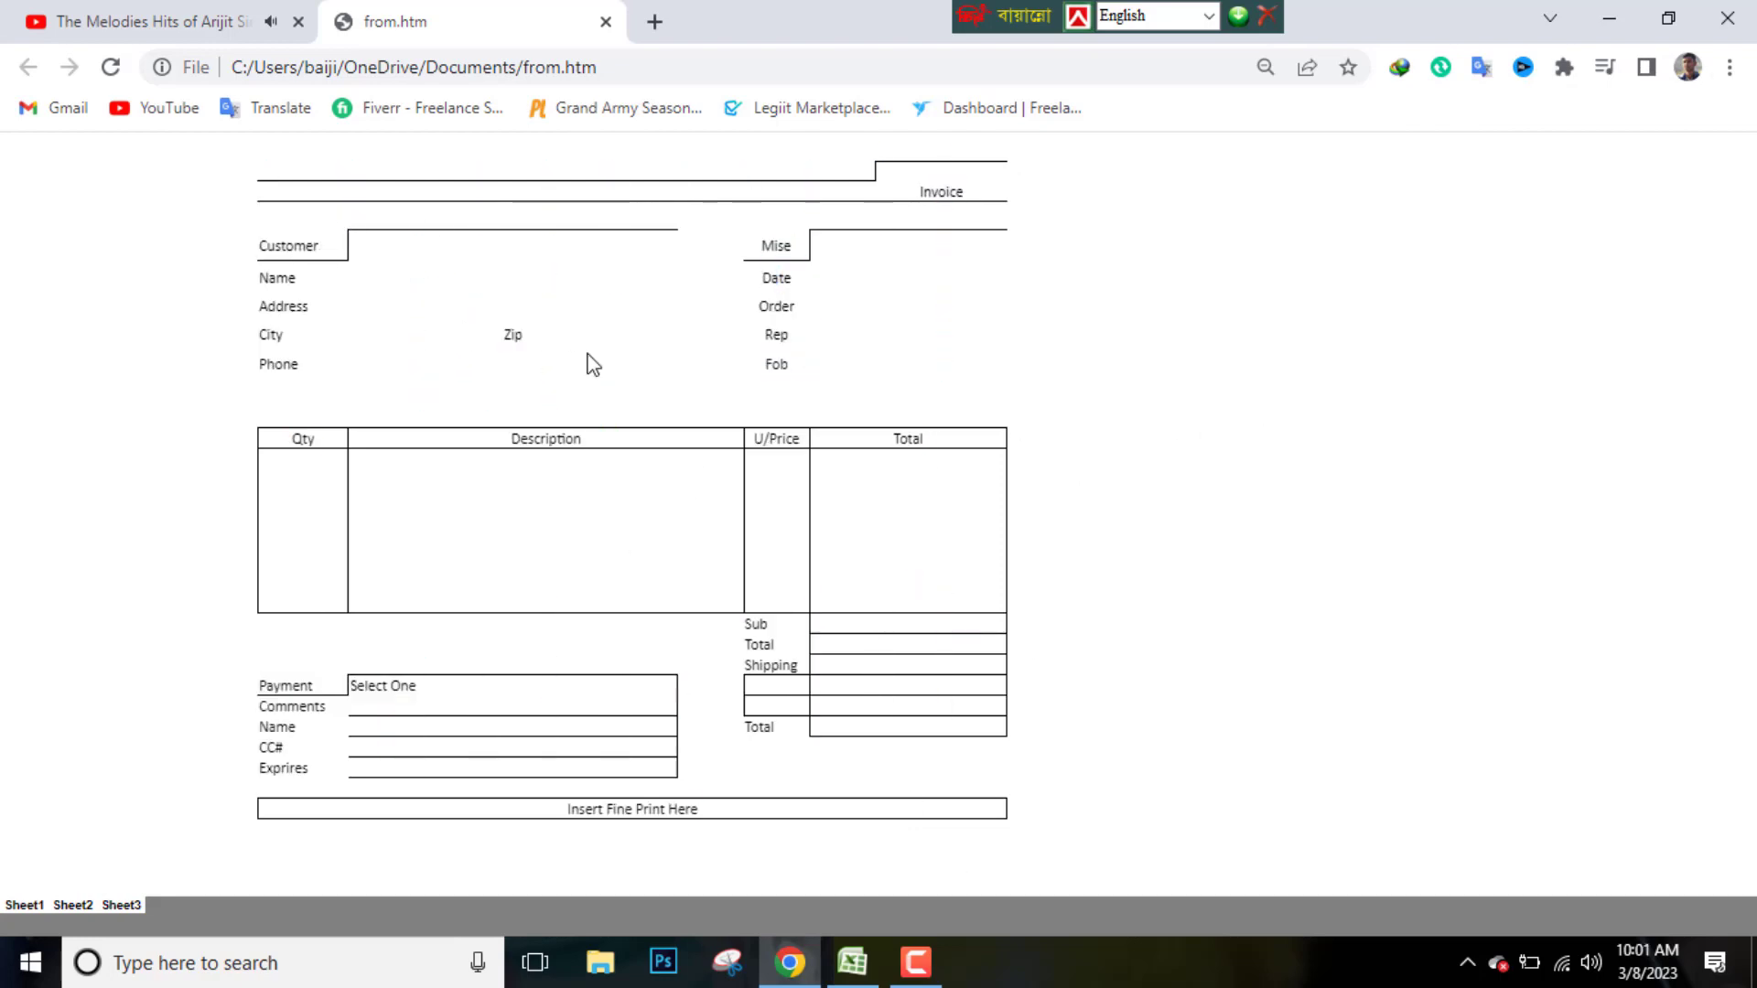
Back in the workbook, merge F6:J6 and enter a sample customer name
left_click(1609, 18)
left_click(852, 963)
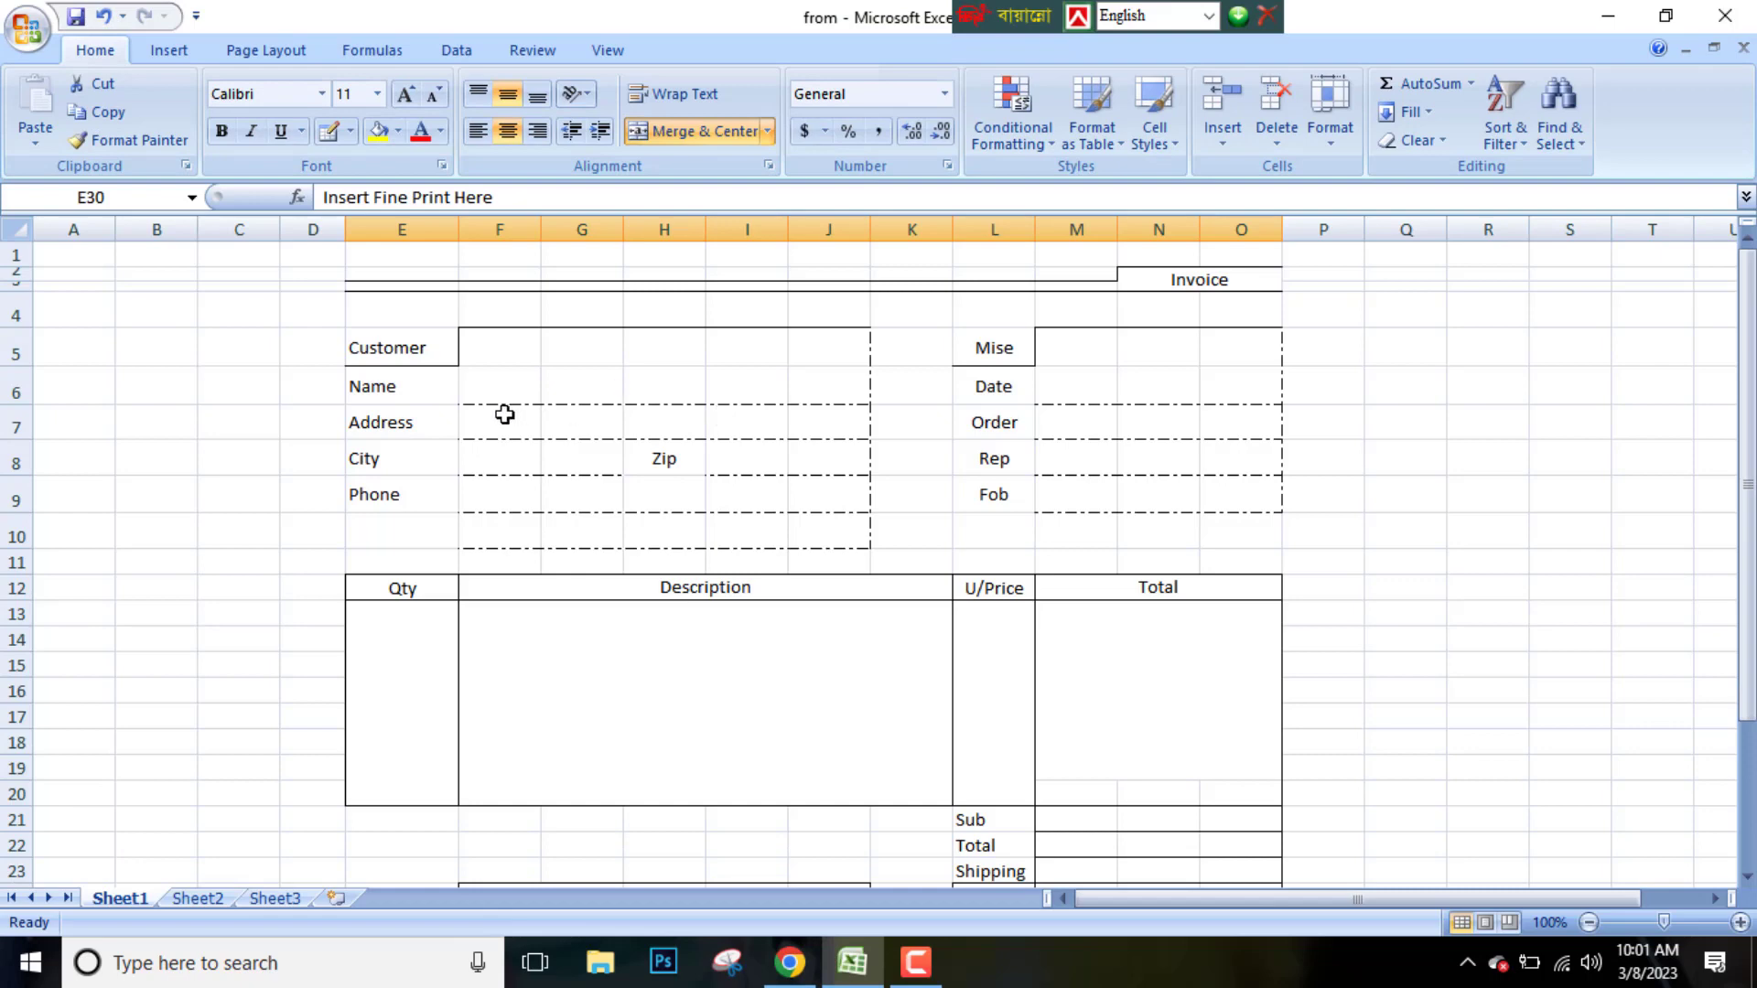
scroll(969, 608, "down", 2)
scroll(479, 385, "up", 2)
left_click_drag(479, 384, 828, 386)
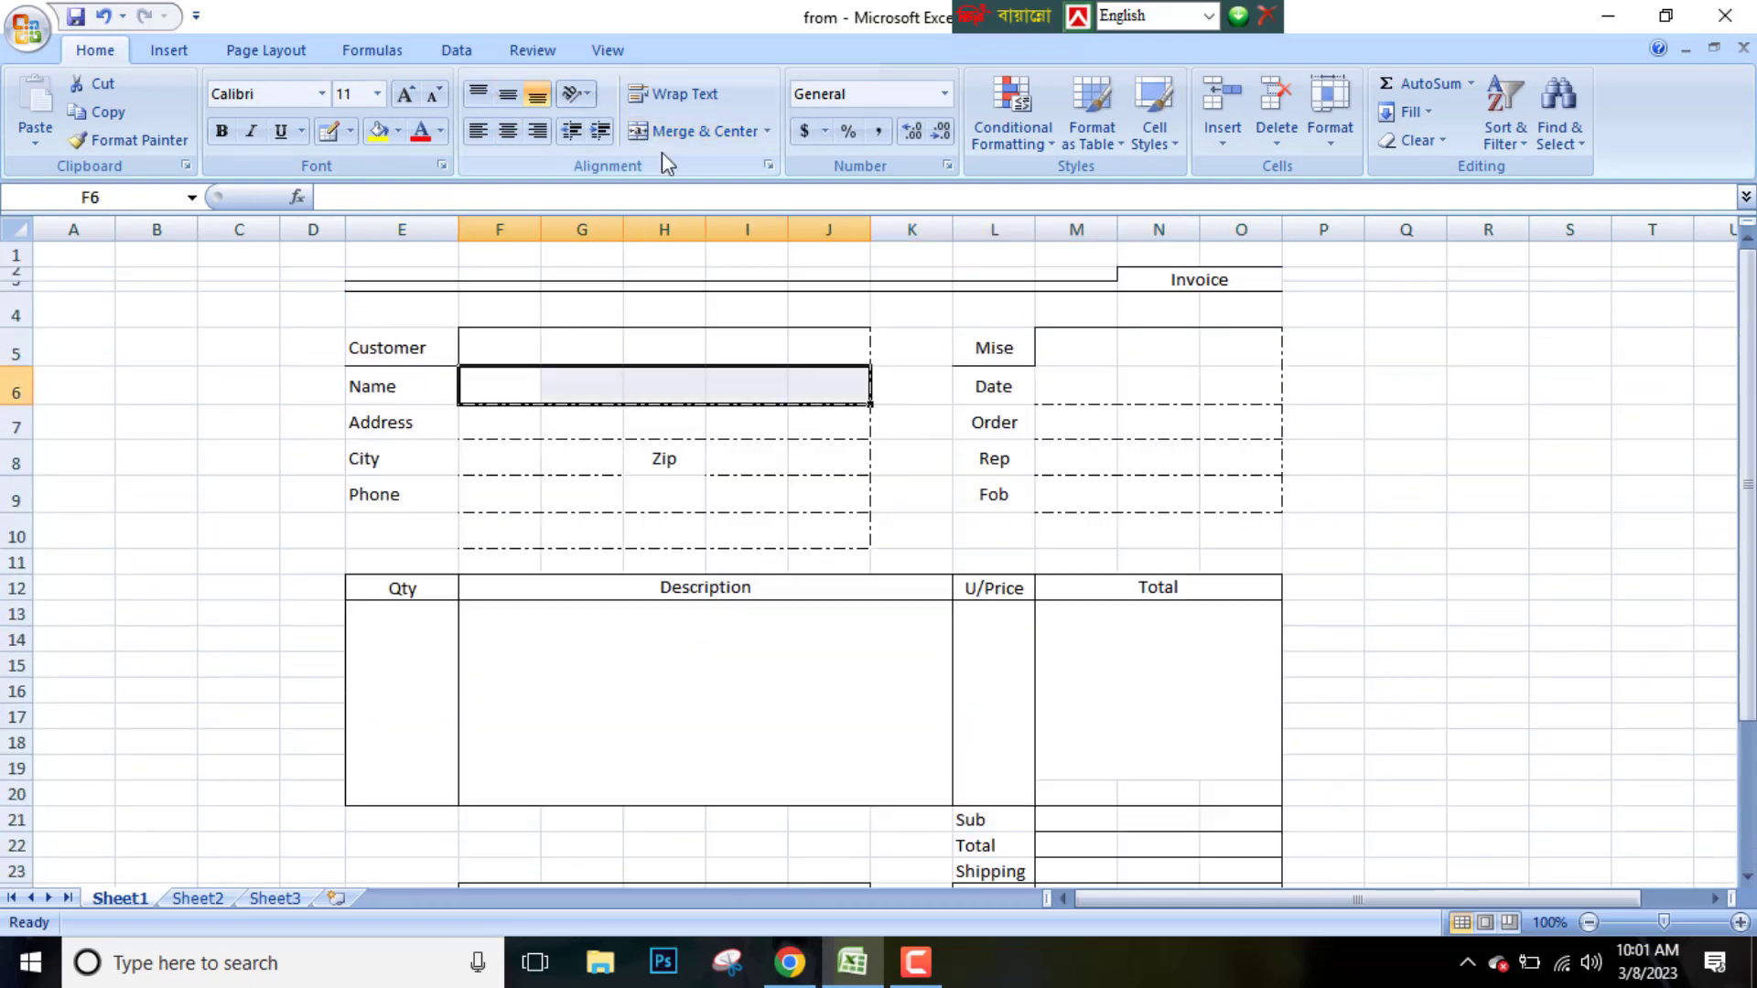
left_click(689, 131)
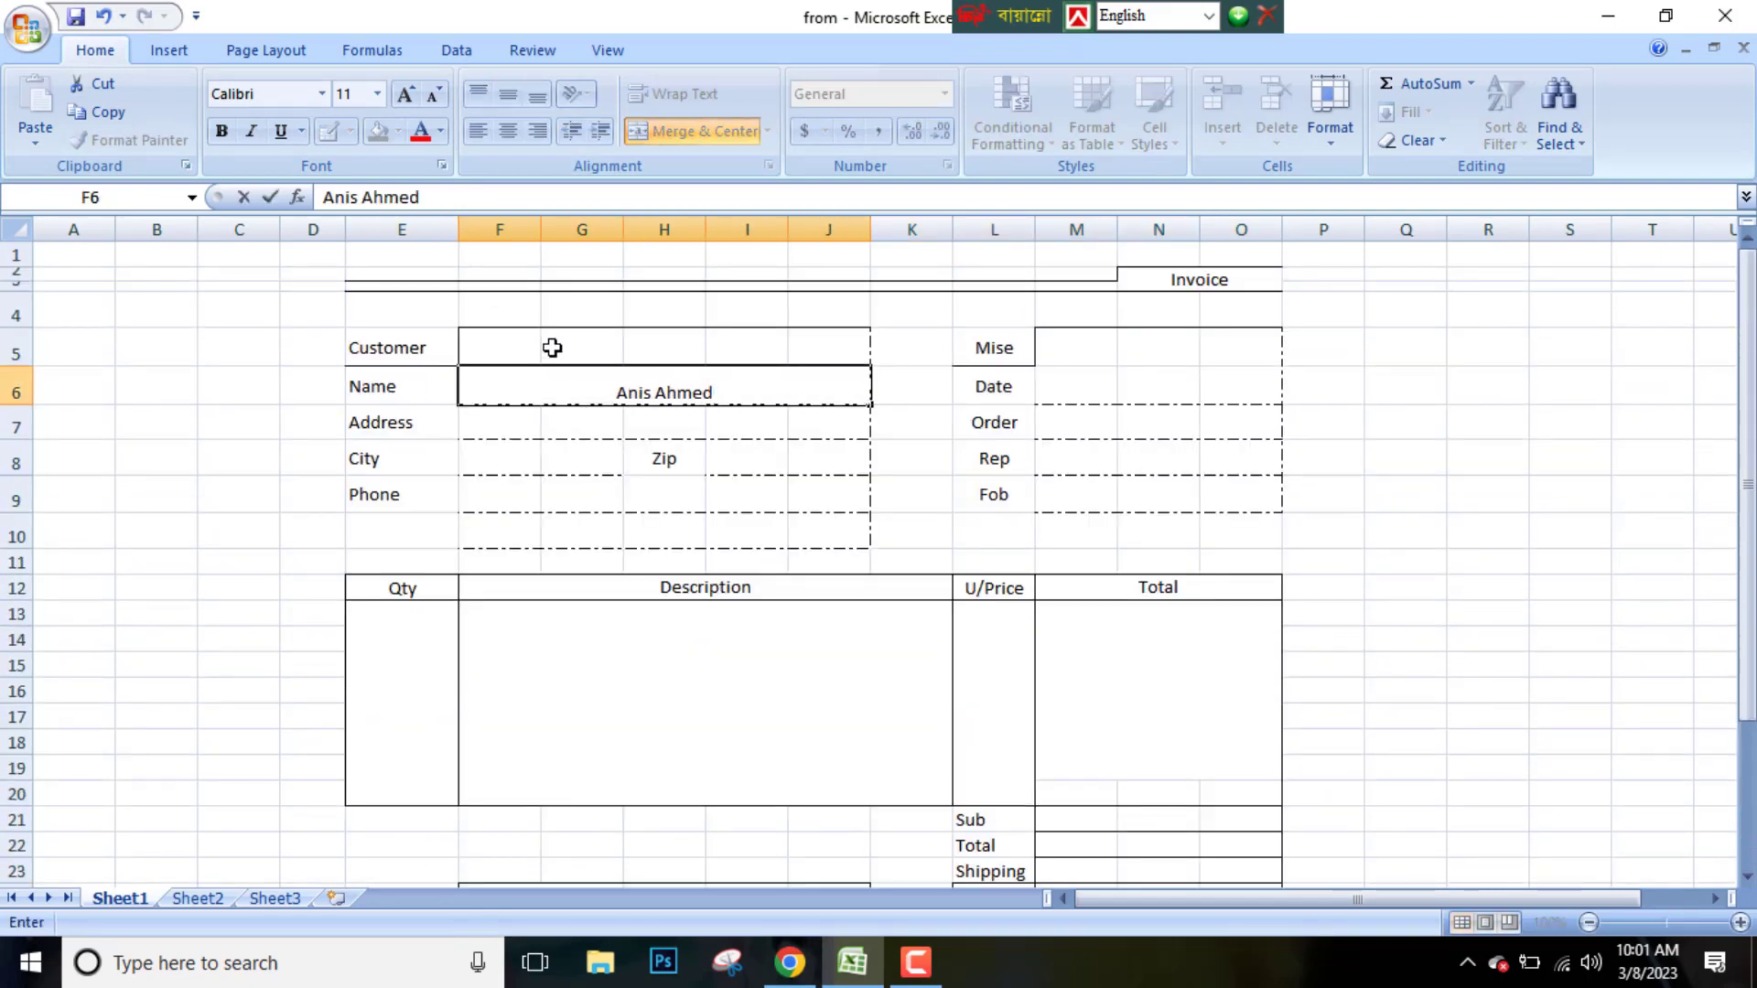
Save the workbook again, keeping the web page format
left_click(594, 435)
left_click(27, 30)
key("Escape")
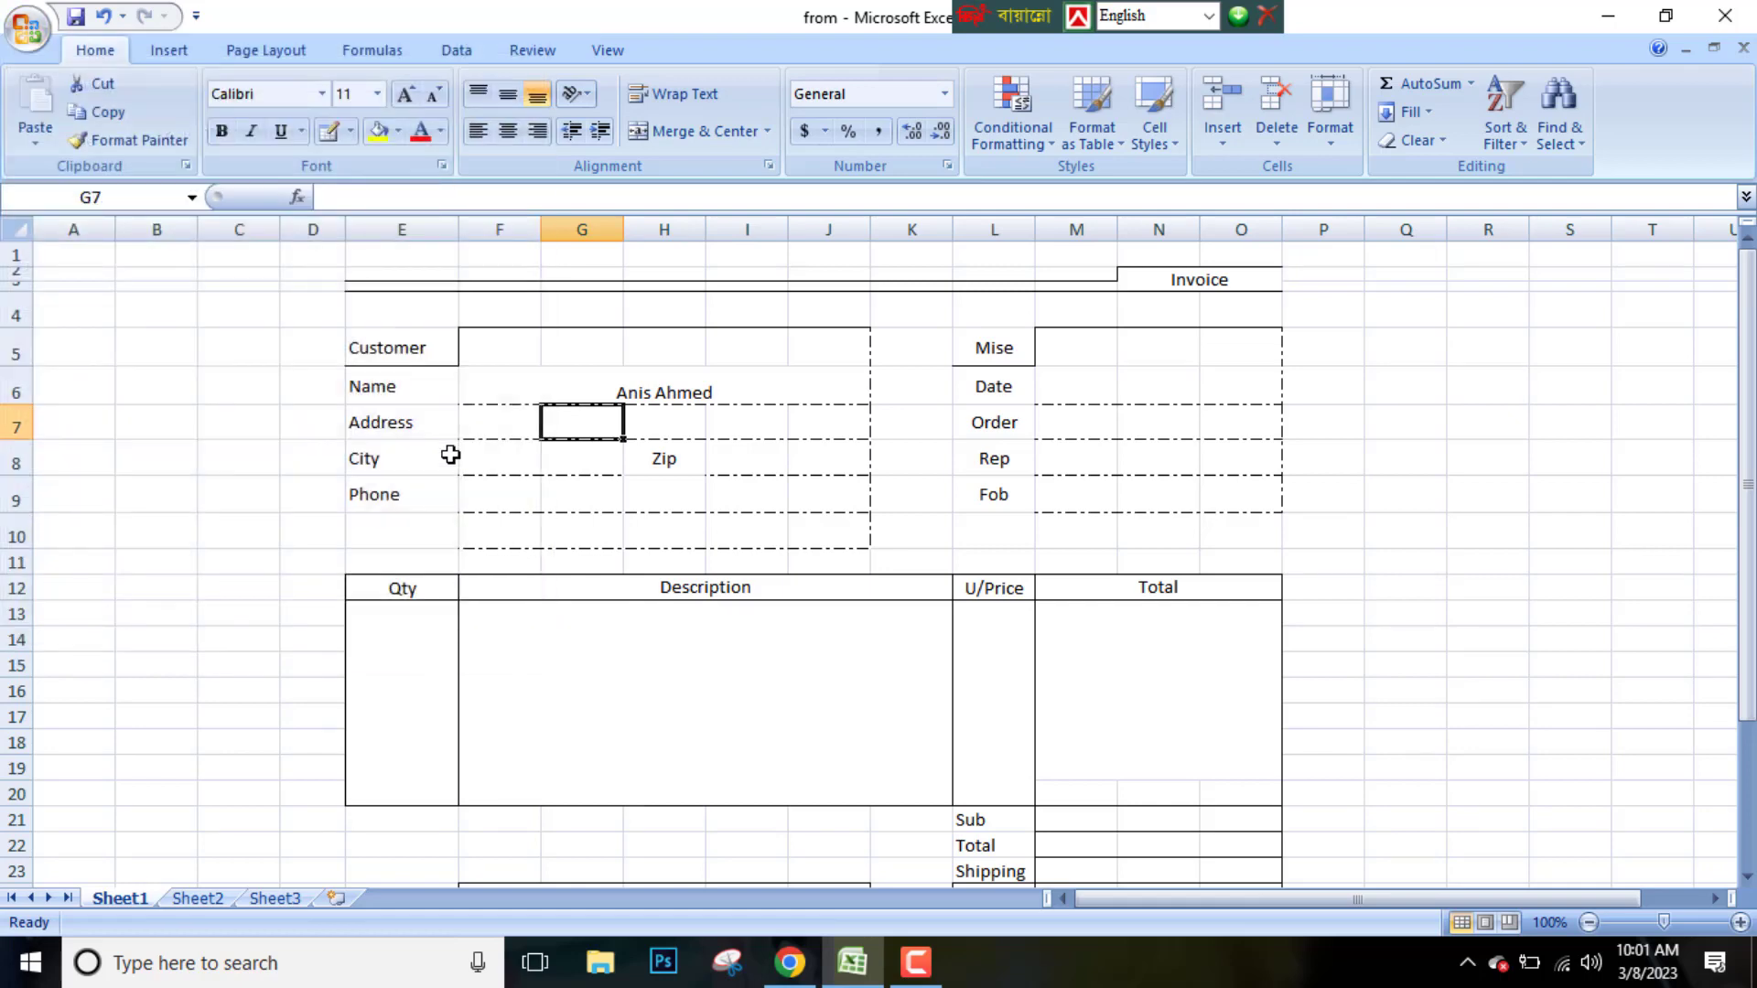
left_click(28, 29)
left_click(73, 252)
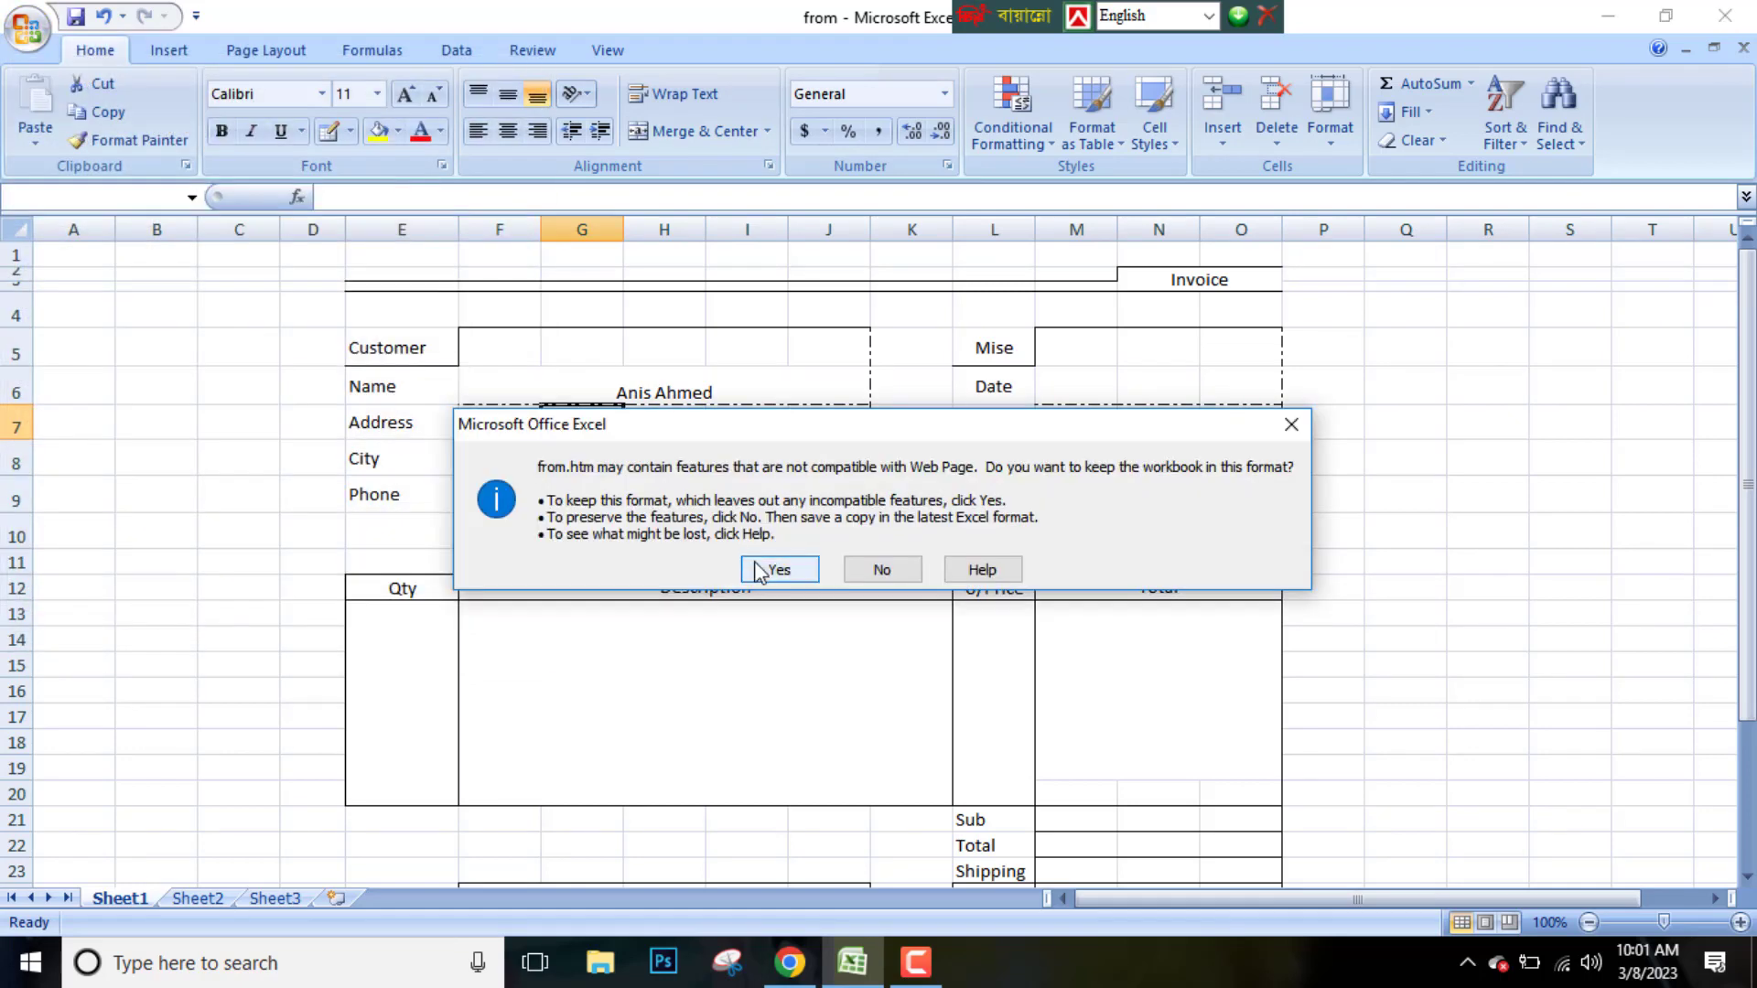
left_click(758, 571)
Reload the from page in the browser to view the updated invoice
left_click(792, 963)
right_click(669, 265)
left_click(690, 357)
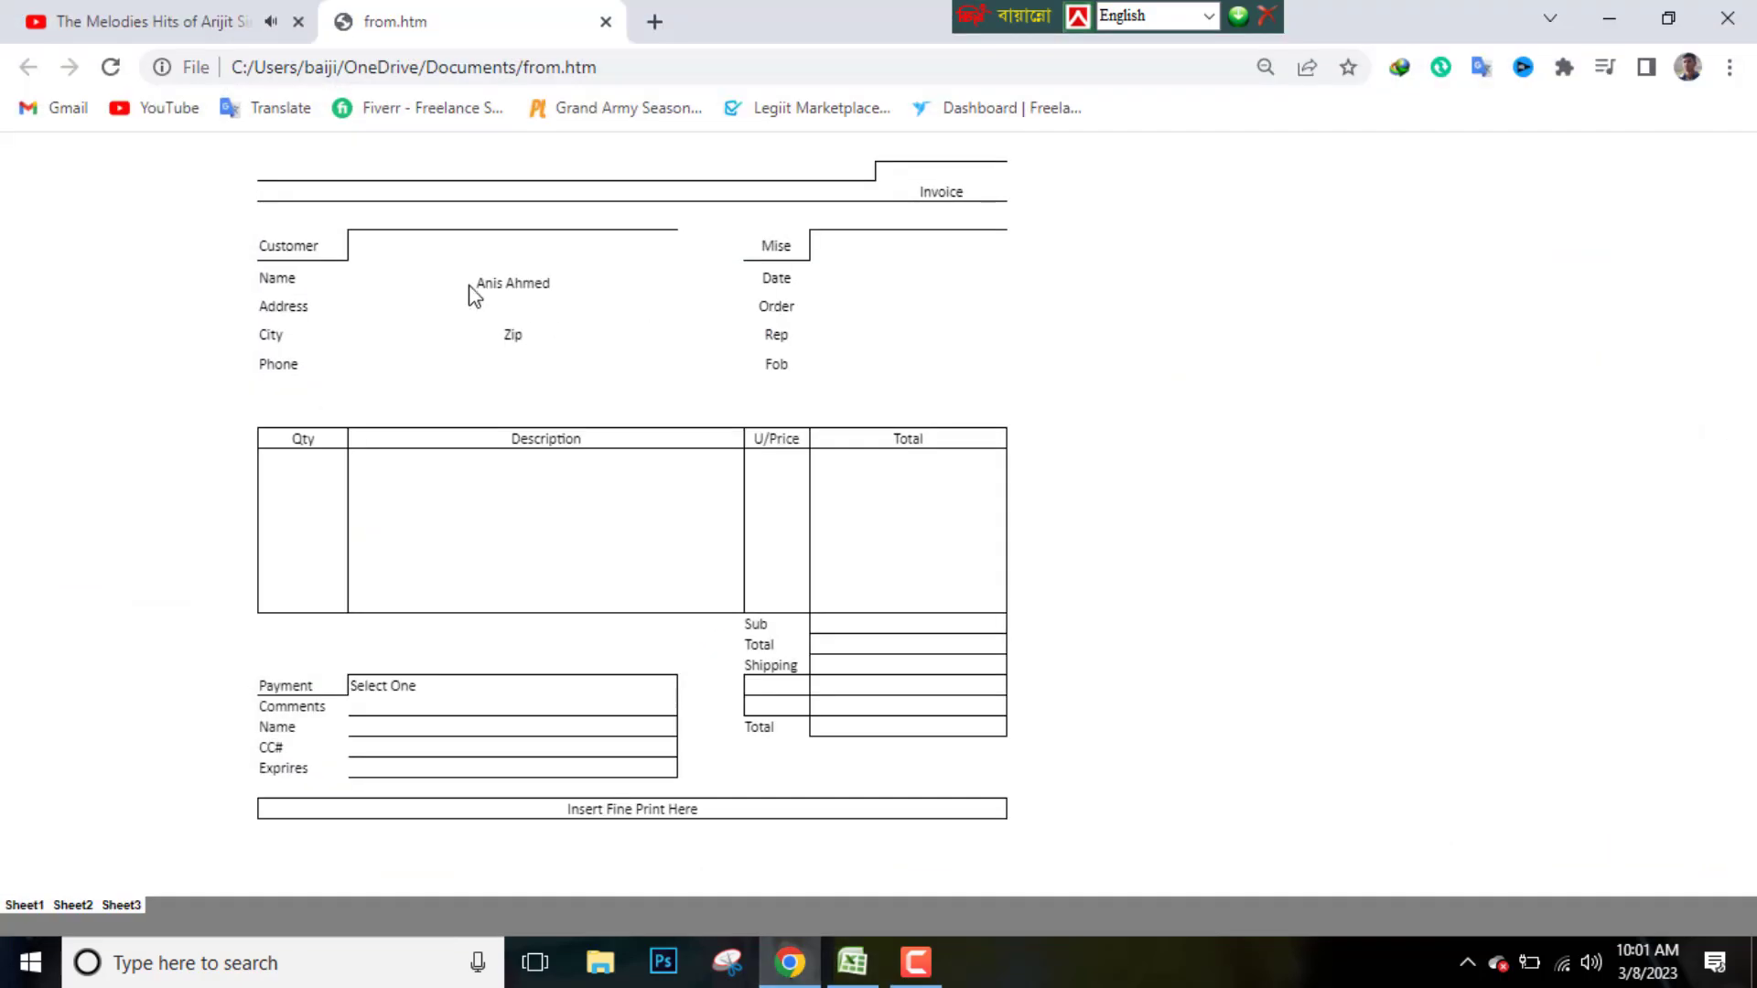